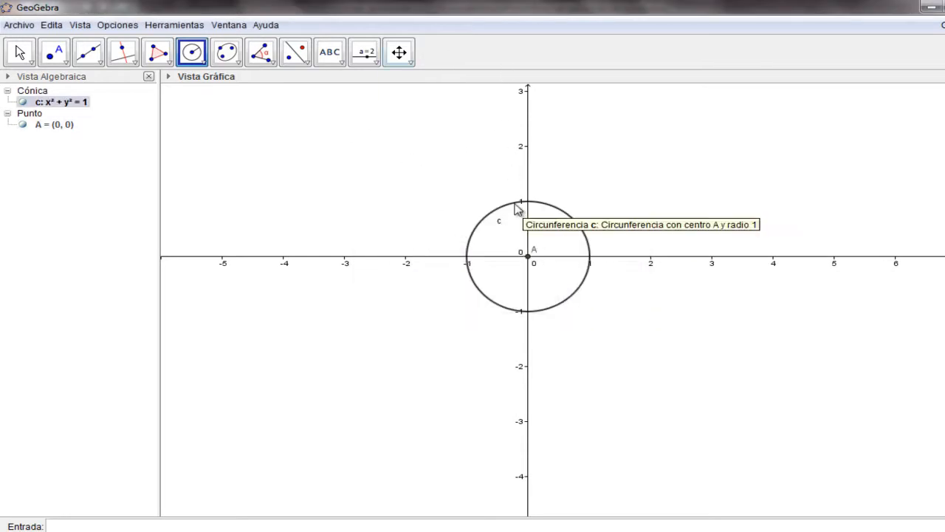
Step: Hide the name label of the unit circle centred at the origin
{"action": "left_click", "coordinate": [15, 52]}
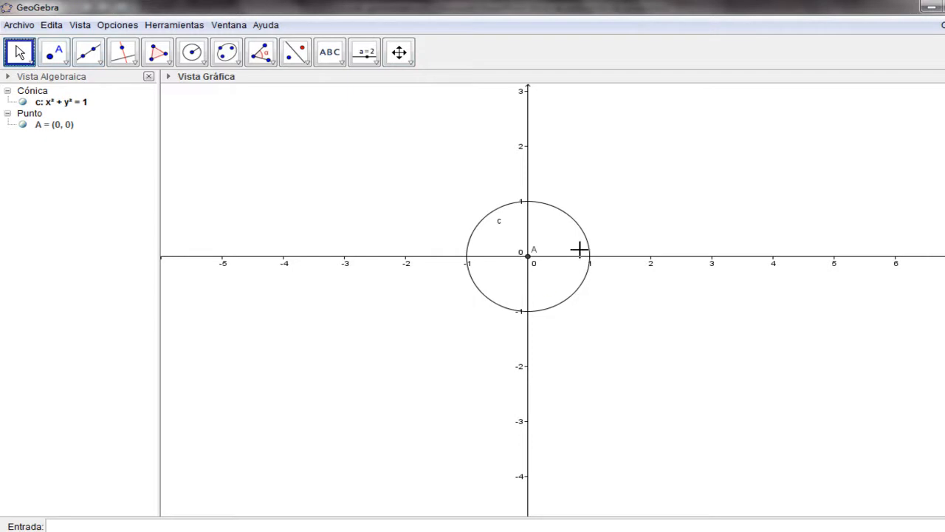
{"action": "scroll", "coordinate": [579, 250], "scroll_direction": "up", "scroll_amount": 10}
{"action": "scroll", "coordinate": [546, 249], "scroll_direction": "up", "scroll_amount": 3}
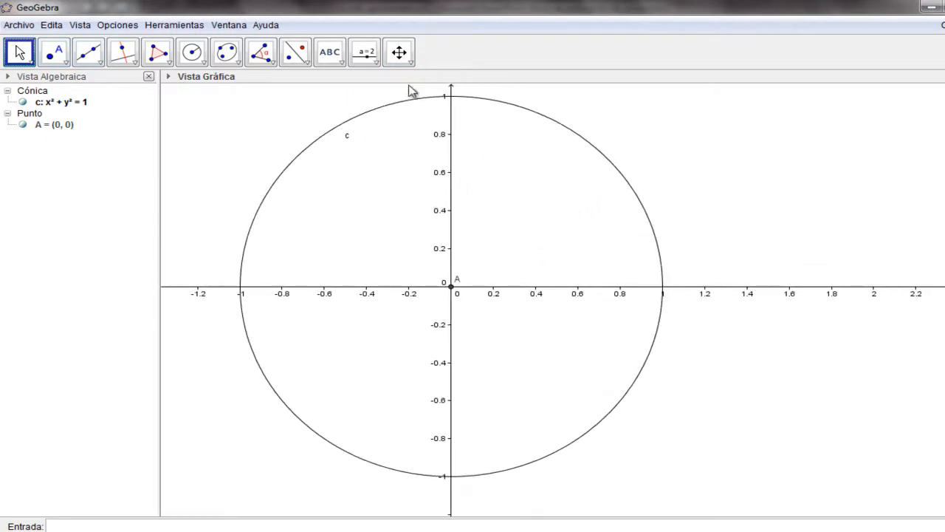
{"action": "left_click", "coordinate": [399, 51]}
{"action": "left_click_drag", "start_coordinate": [552, 252], "coordinate": [641, 268]}
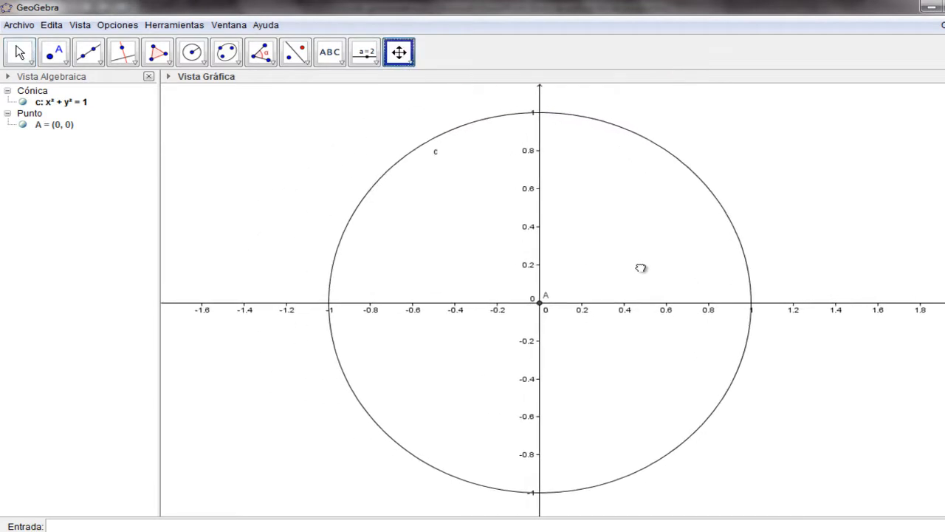
{"action": "scroll", "coordinate": [624, 278], "scroll_direction": "up", "scroll_amount": 1}
{"action": "scroll", "coordinate": [624, 278], "scroll_direction": "down", "scroll_amount": 1}
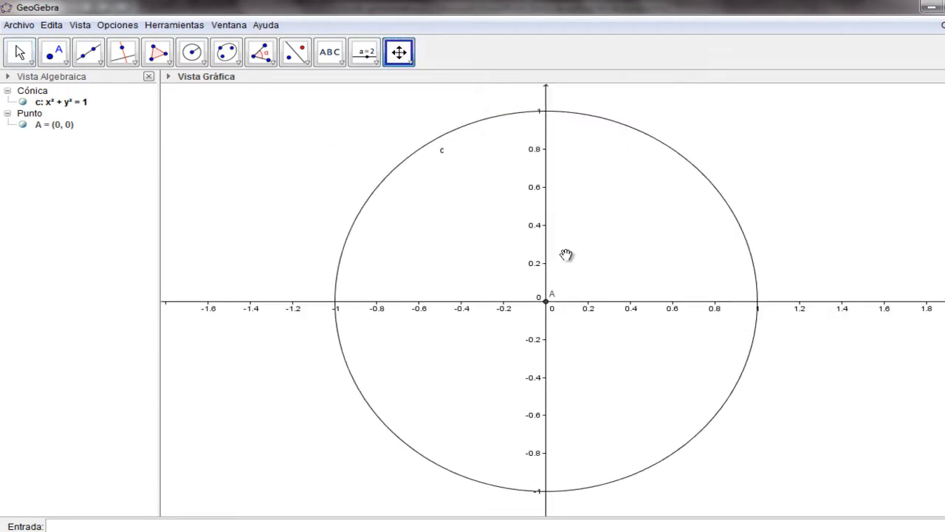
{"action": "left_click", "coordinate": [20, 54]}
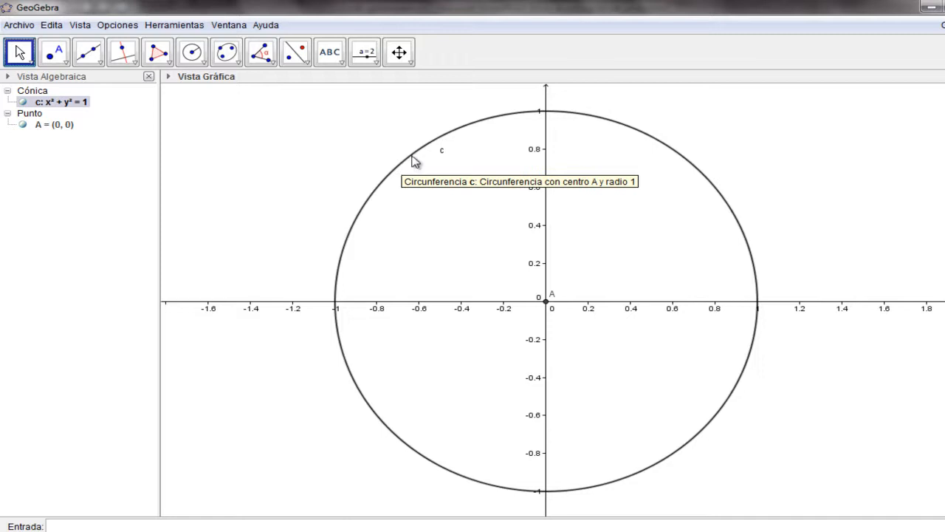
{"action": "left_click", "coordinate": [168, 77]}
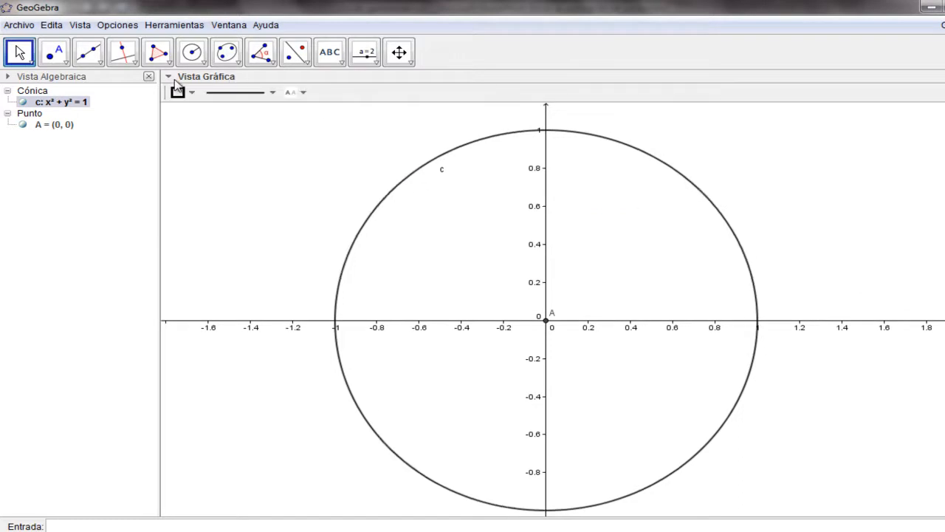
{"action": "left_click", "coordinate": [305, 96]}
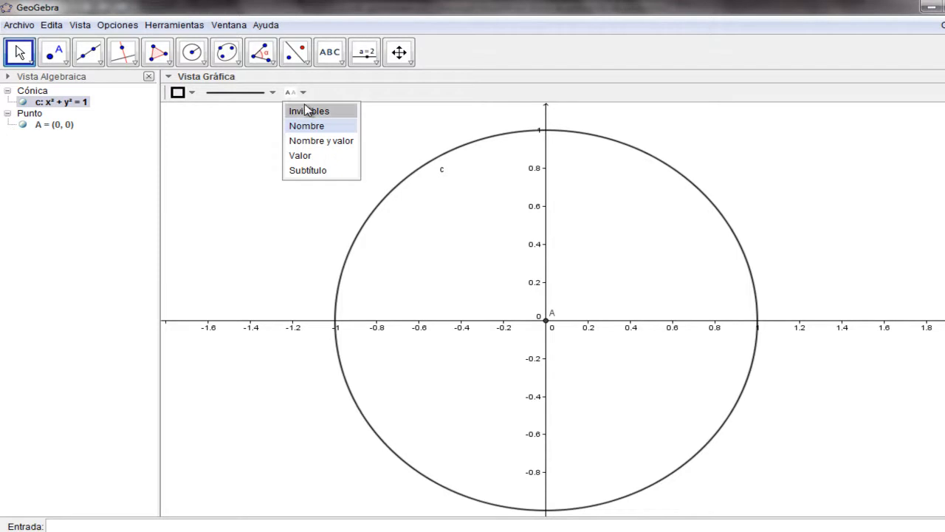
{"action": "left_click", "coordinate": [305, 111]}
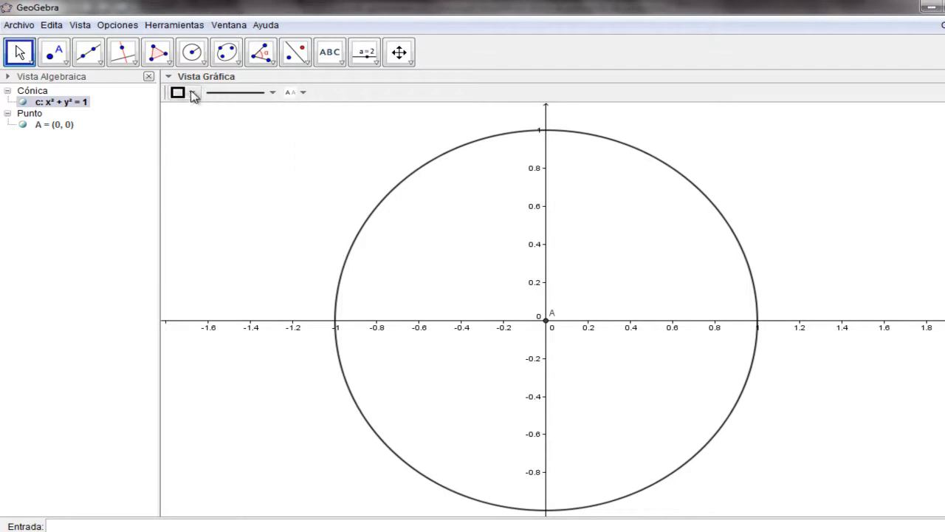
Step: Colour the unit circle purple and increase the thickness of its solid outline
{"action": "left_click", "coordinate": [191, 94]}
{"action": "left_click", "coordinate": [260, 123]}
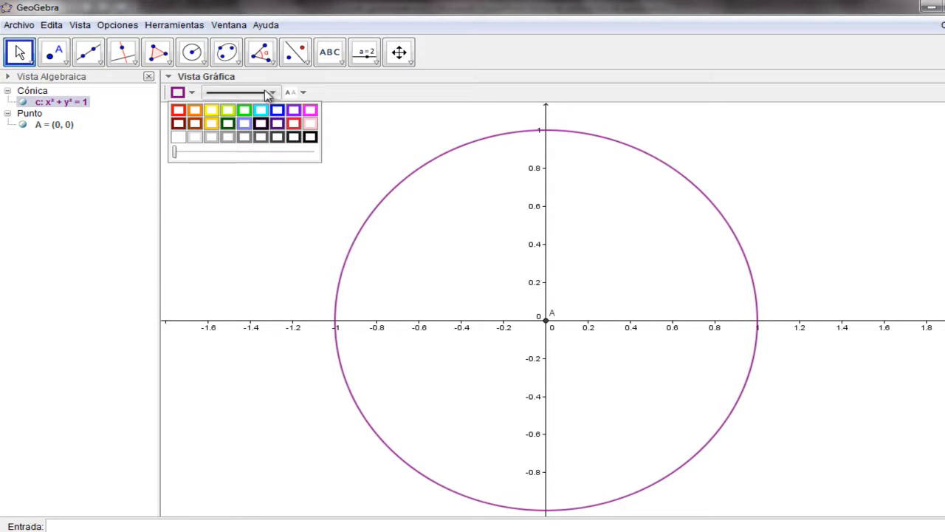
{"action": "left_click", "coordinate": [272, 92]}
{"action": "left_click_drag", "start_coordinate": [215, 185], "coordinate": [240, 189]}
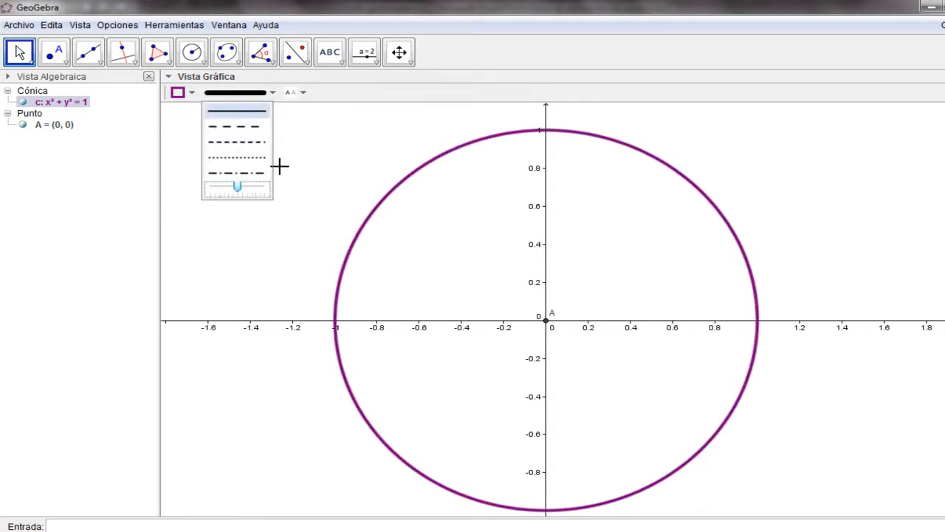
{"action": "left_click", "coordinate": [359, 93]}
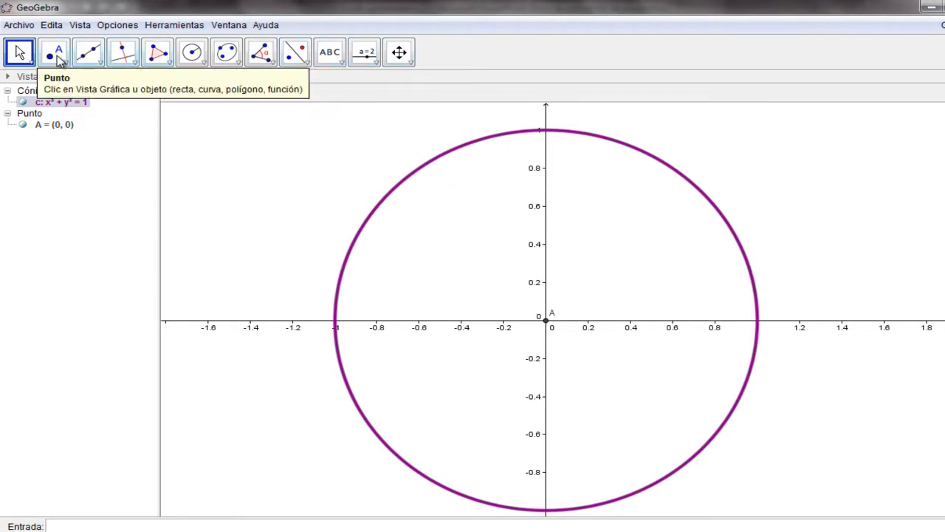
Step: Place a point on the circle in the first quadrant and slide it to about (0.54, 0.84)
{"action": "left_click", "coordinate": [54, 56]}
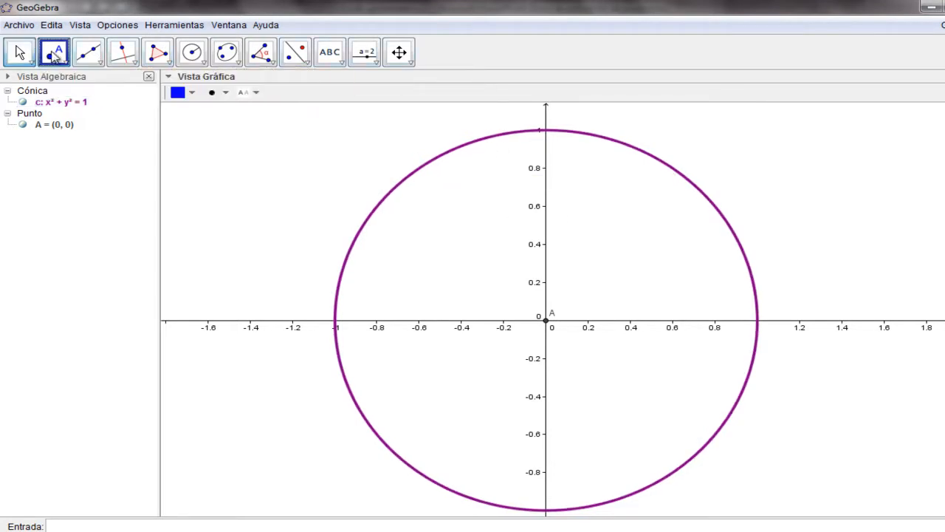
{"action": "left_click", "coordinate": [664, 163]}
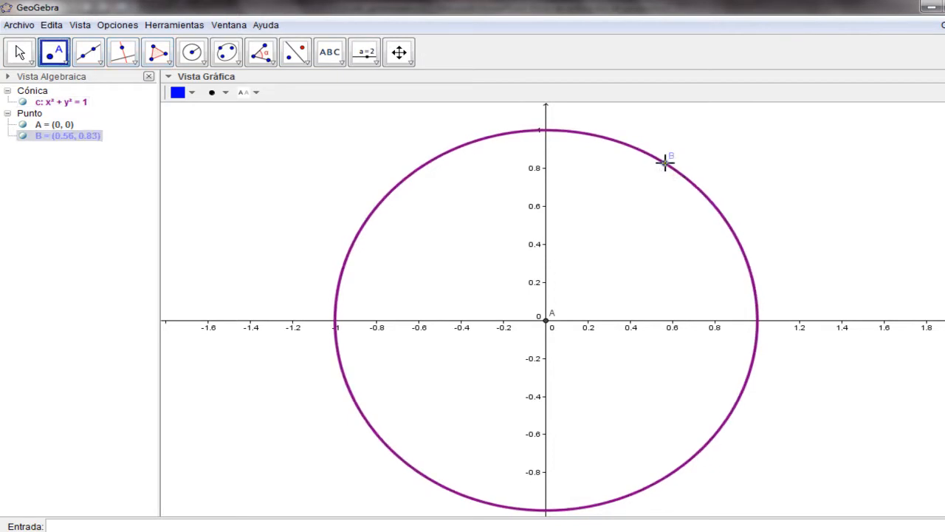
{"action": "left_click", "coordinate": [21, 54]}
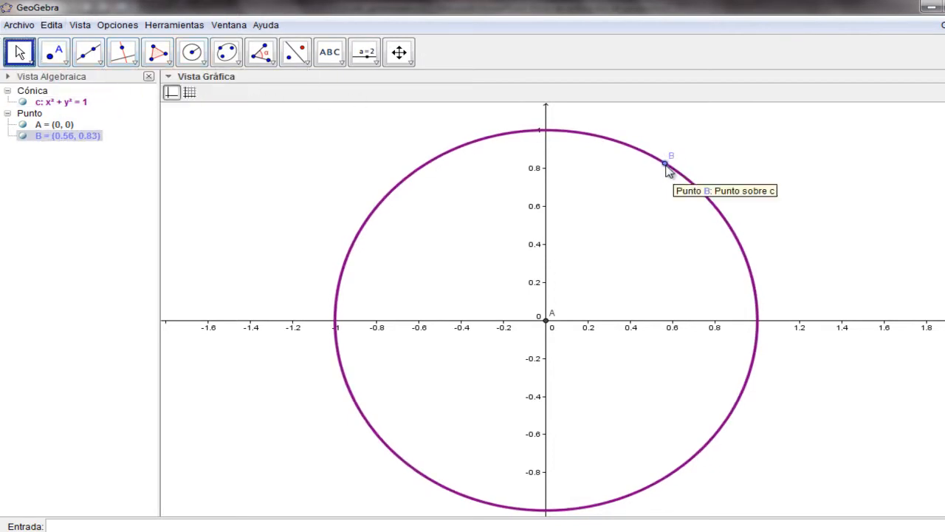
{"action": "left_click", "coordinate": [665, 164]}
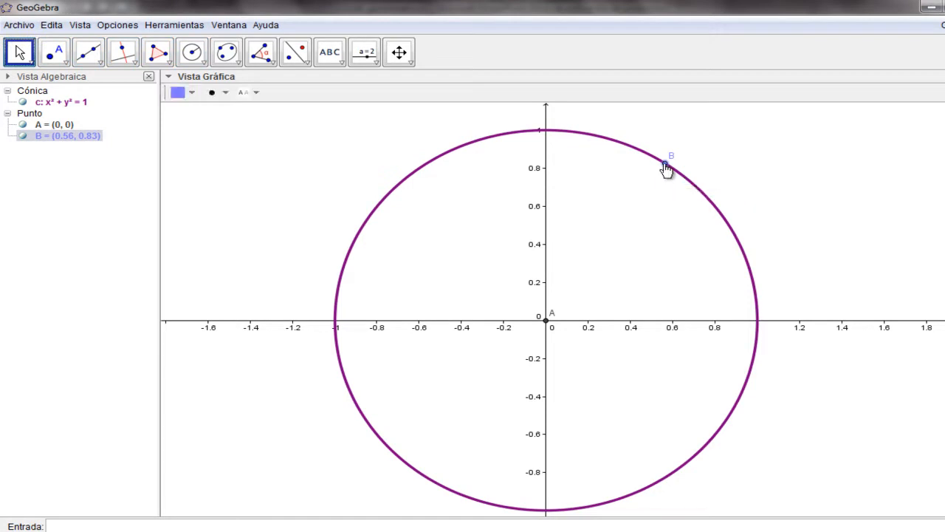
{"action": "mouse_move", "coordinate": [665, 166]}
{"action": "left_mouse_down"}
{"action": "mouse_move", "coordinate": [497, 144]}
{"action": "mouse_move", "coordinate": [418, 194]}
{"action": "mouse_move", "coordinate": [394, 234]}
{"action": "mouse_move", "coordinate": [355, 403]}
{"action": "mouse_move", "coordinate": [468, 496]}
{"action": "mouse_move", "coordinate": [633, 501]}
{"action": "mouse_move", "coordinate": [718, 435]}
{"action": "mouse_move", "coordinate": [741, 332]}
{"action": "mouse_move", "coordinate": [711, 213]}
{"action": "mouse_move", "coordinate": [655, 172]}
{"action": "left_mouse_up"}
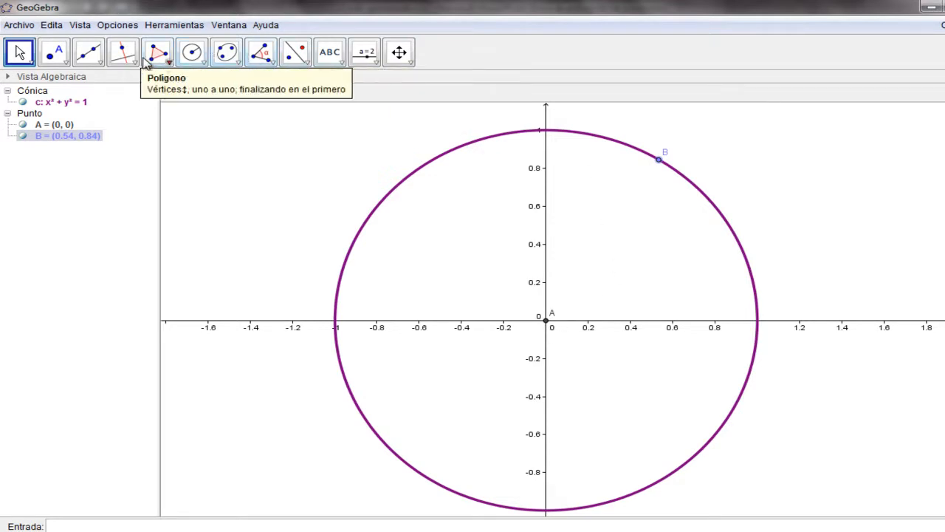
Step: Draw a segment from the circle's centre A to point B on the circle
{"action": "left_click", "coordinate": [99, 64]}
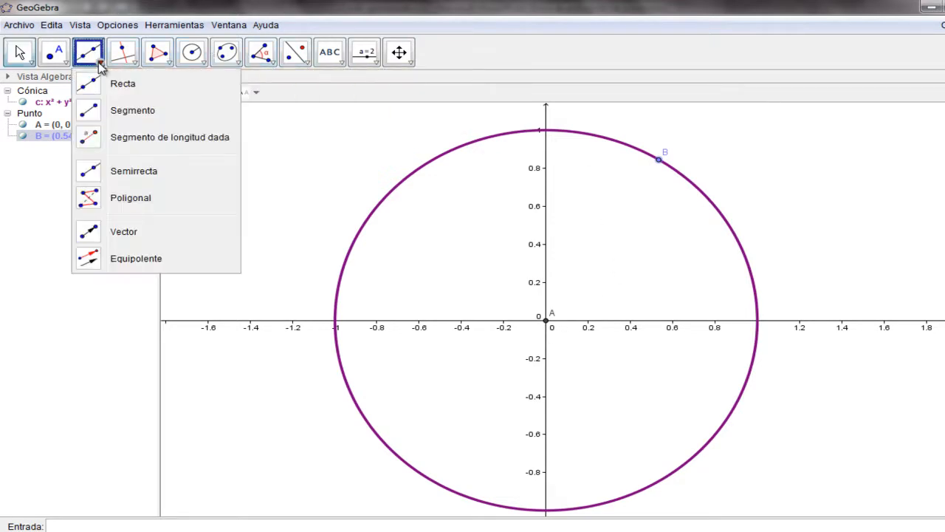
{"action": "left_click", "coordinate": [130, 118]}
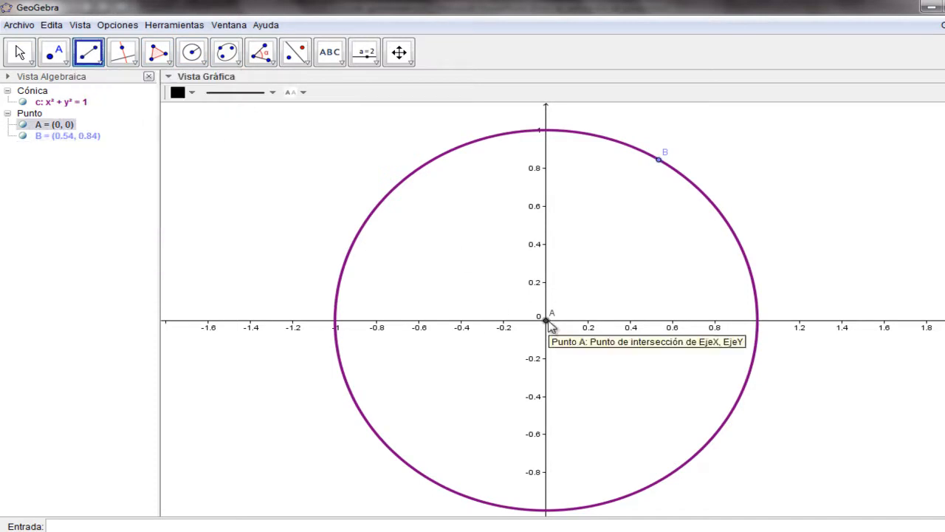
{"action": "left_click", "coordinate": [548, 322]}
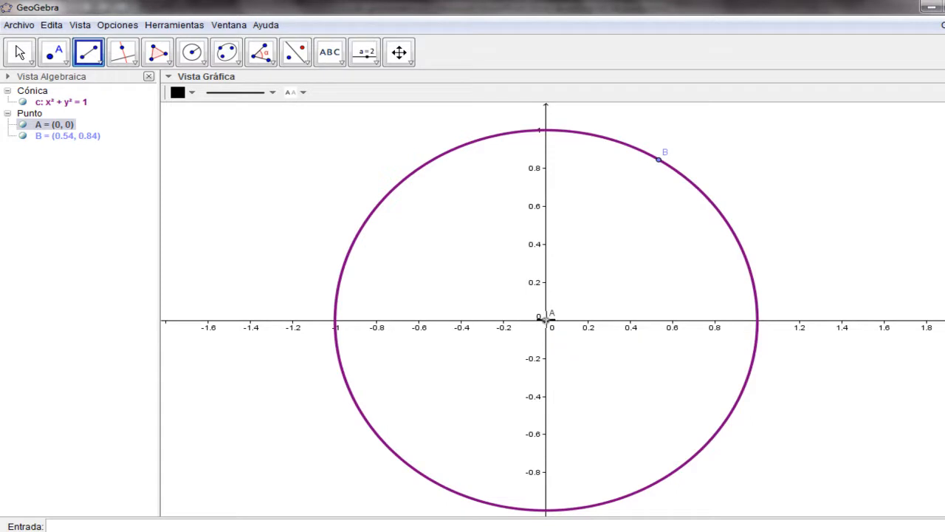
{"action": "left_click", "coordinate": [658, 160]}
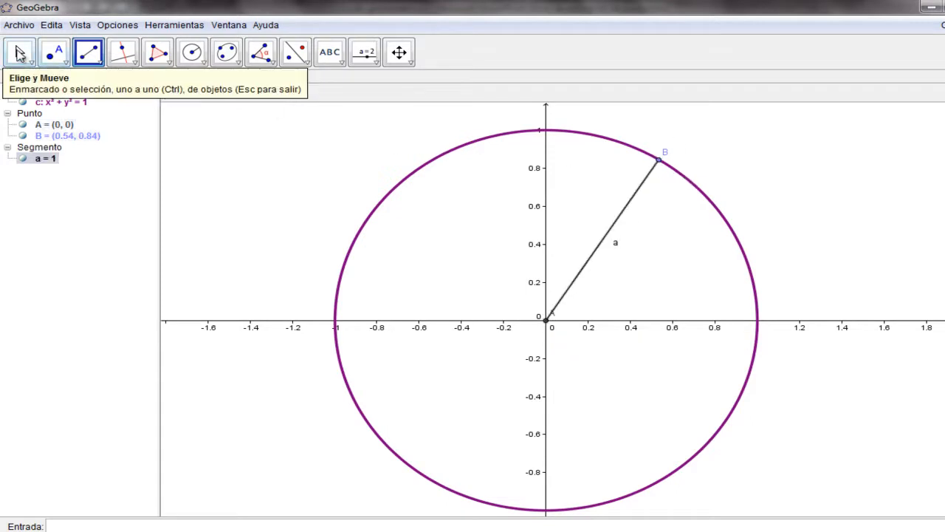
{"action": "left_click", "coordinate": [18, 53]}
{"action": "left_click", "coordinate": [20, 57]}
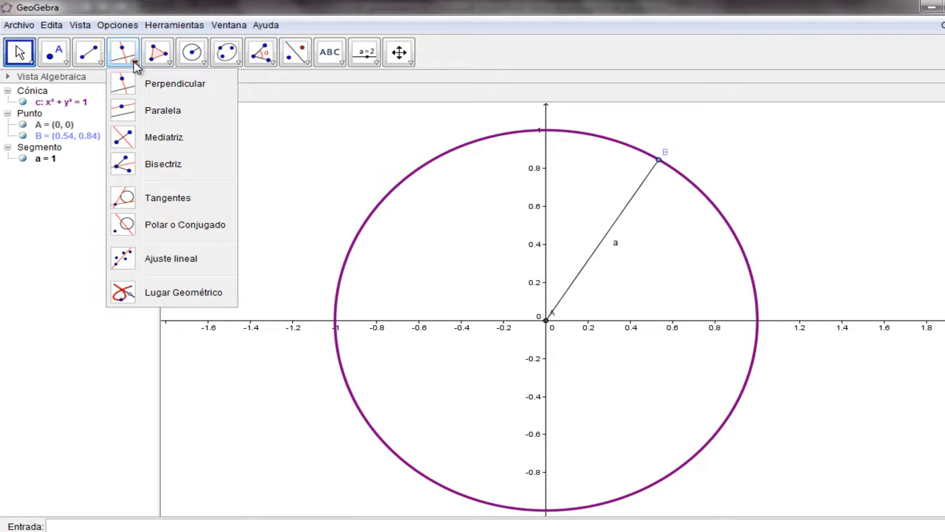
Step: Construct lines through point B perpendicular to the x-axis and to the y-axis
{"action": "left_click", "coordinate": [168, 87]}
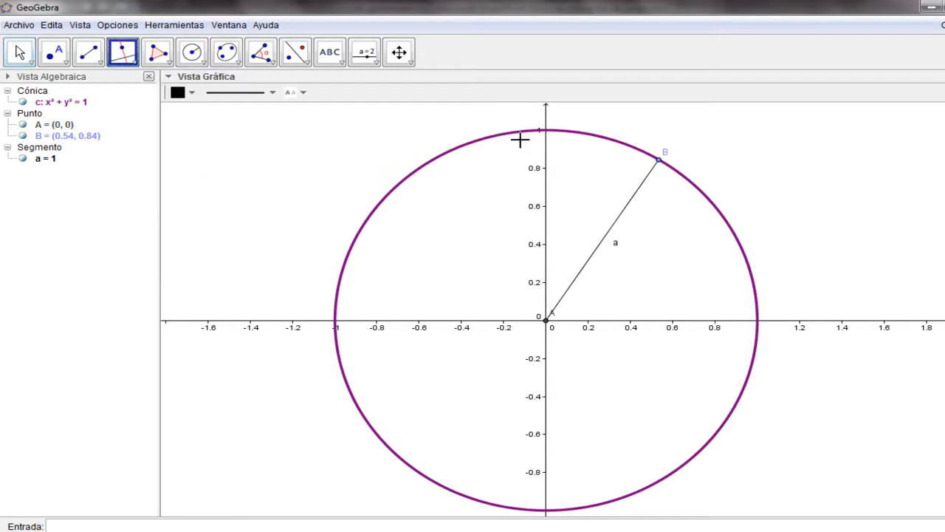
{"action": "left_click", "coordinate": [658, 159]}
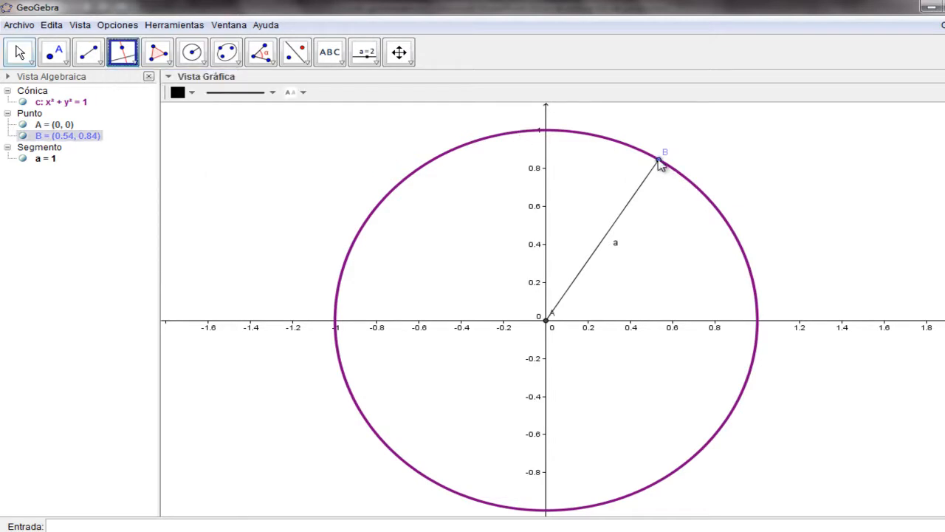
{"action": "left_click", "coordinate": [657, 321]}
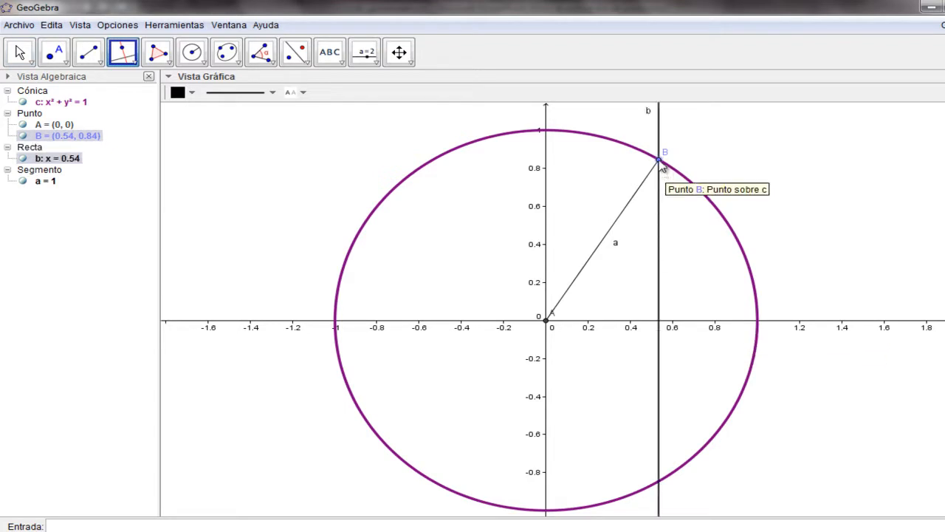
{"action": "left_click", "coordinate": [550, 159]}
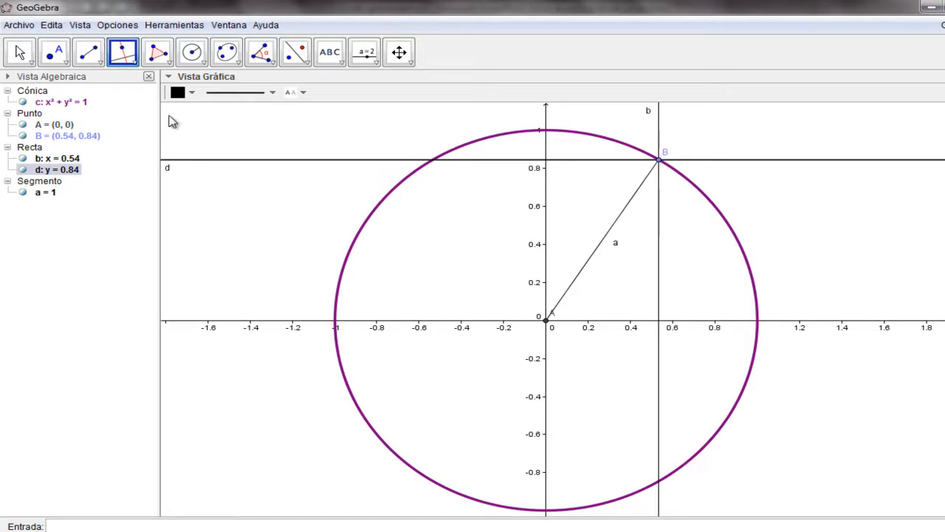
Step: Move point B along the circle to about (0.71, 0.71)
{"action": "left_click", "coordinate": [20, 52]}
{"action": "left_click", "coordinate": [565, 141]}
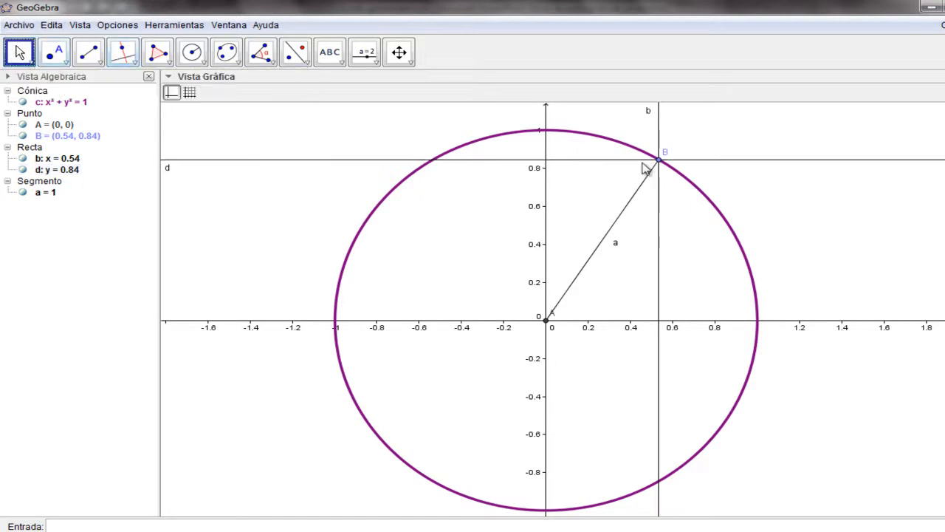
{"action": "left_click_drag", "start_coordinate": [658, 159], "coordinate": [695, 185]}
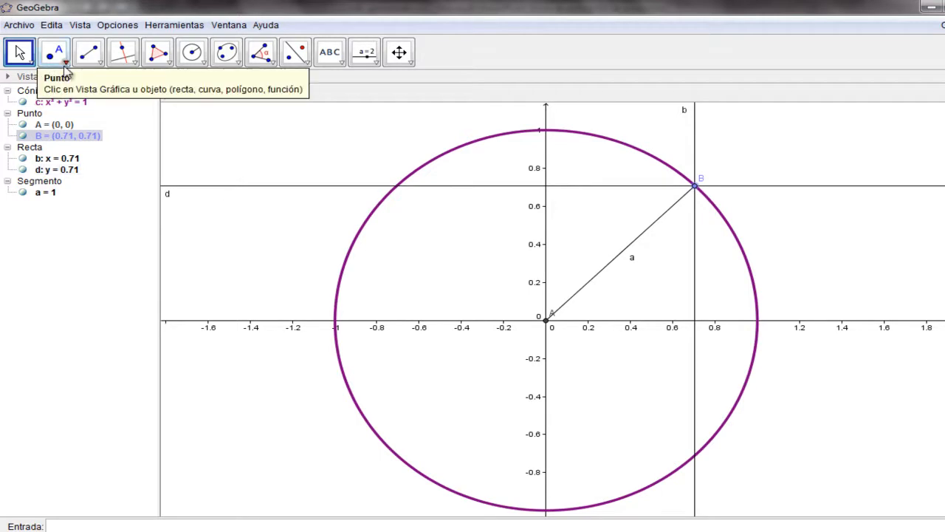
Step: Mark the intersections of the vertical line with the x-axis and of the horizontal line with the y-axis
{"action": "left_click", "coordinate": [67, 65]}
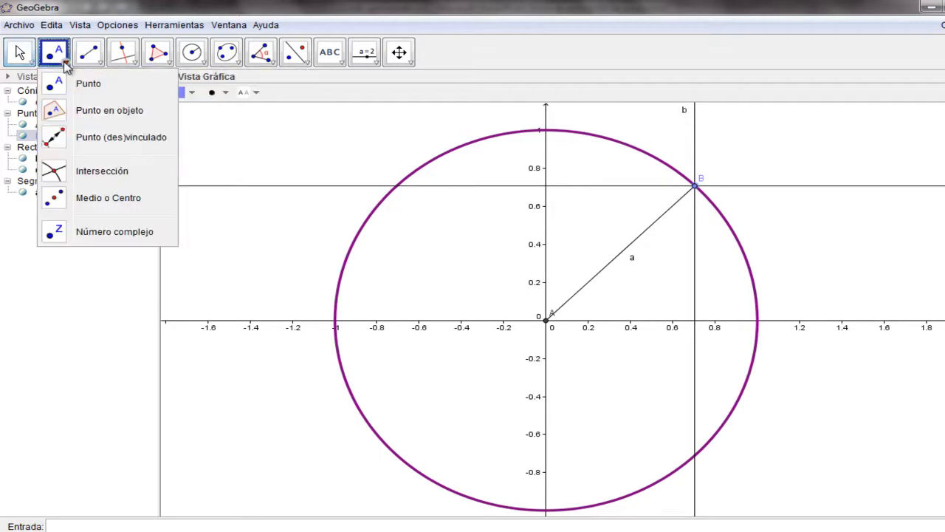
{"action": "left_click", "coordinate": [103, 175]}
{"action": "left_click", "coordinate": [696, 290]}
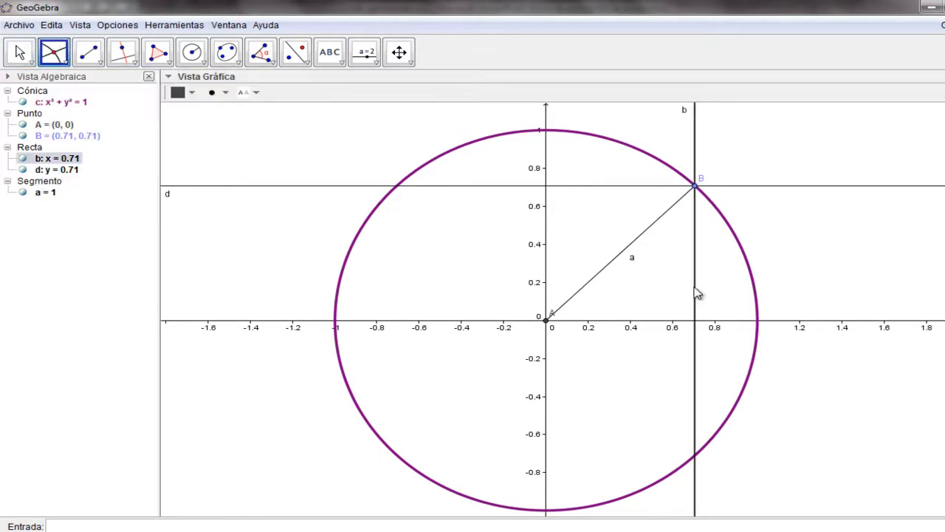
{"action": "left_click", "coordinate": [729, 321]}
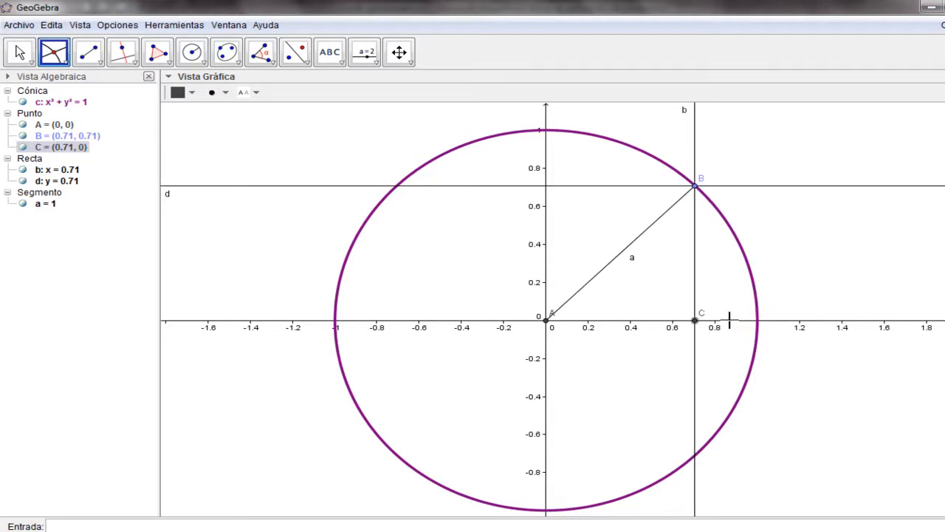
{"action": "left_click", "coordinate": [584, 187]}
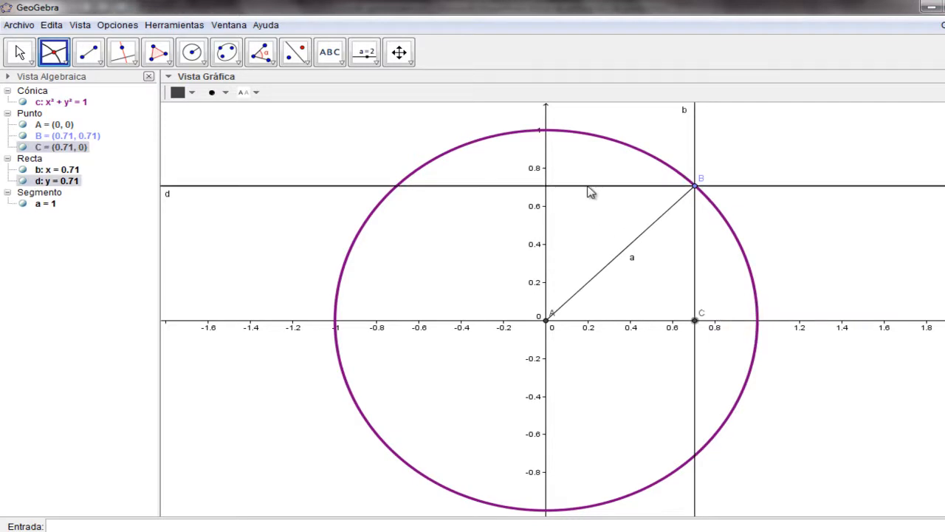
{"action": "left_click", "coordinate": [546, 204]}
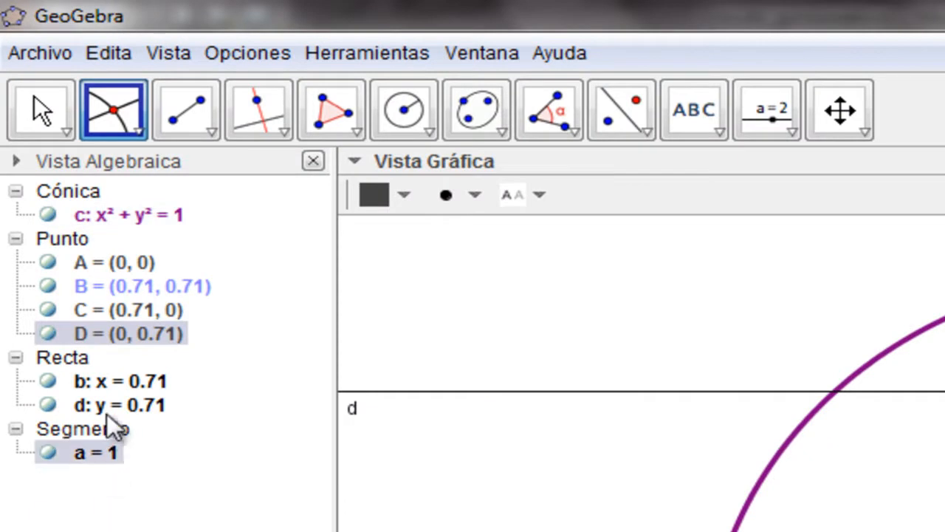
Step: Hide the perpendicular lines b and d, keeping their intersection points on the axes visible
{"action": "left_click", "coordinate": [49, 381]}
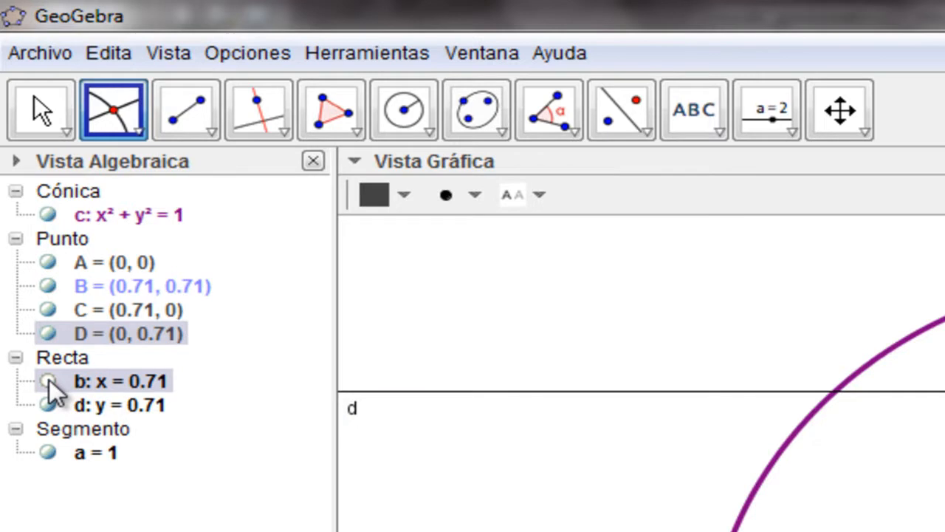
{"action": "left_click", "coordinate": [49, 405]}
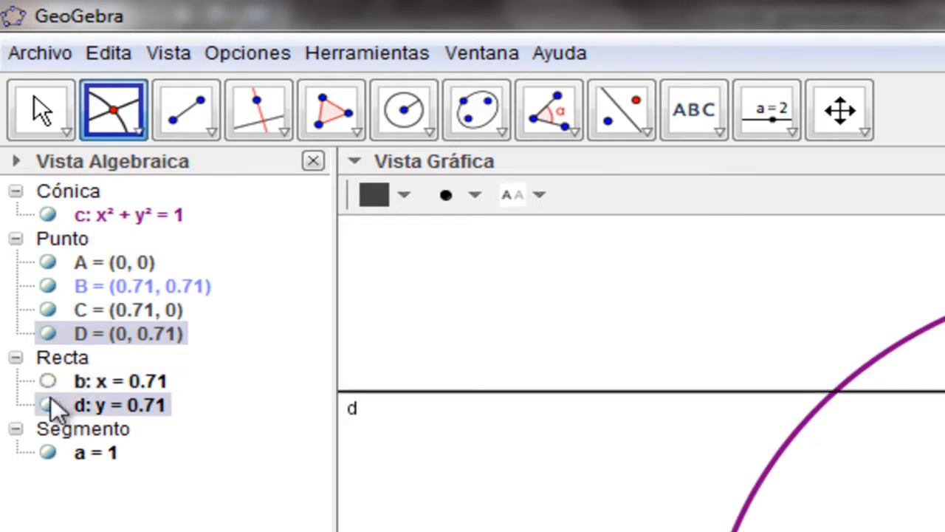
{"action": "left_click", "coordinate": [48, 404]}
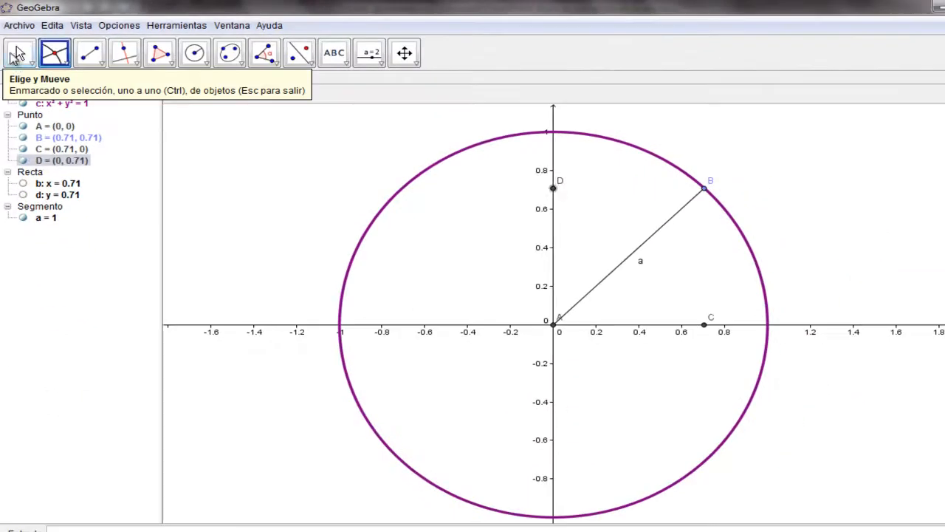
Step: Test the axis projections by moving point B across the upper circle and back to about (0.69, 0.73)
{"action": "left_click", "coordinate": [16, 56]}
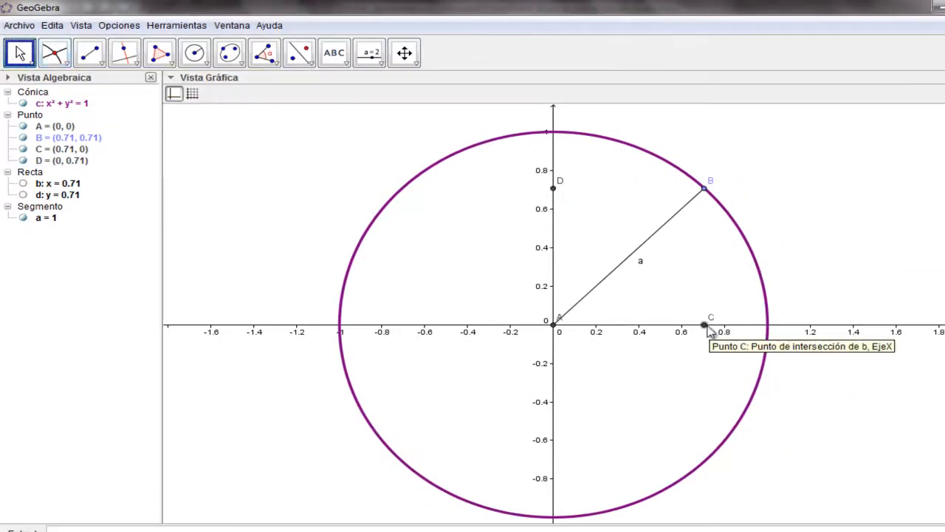
{"action": "left_click_drag", "start_coordinate": [705, 191], "coordinate": [385, 205]}
{"action": "left_click_drag", "start_coordinate": [419, 245], "coordinate": [701, 187]}
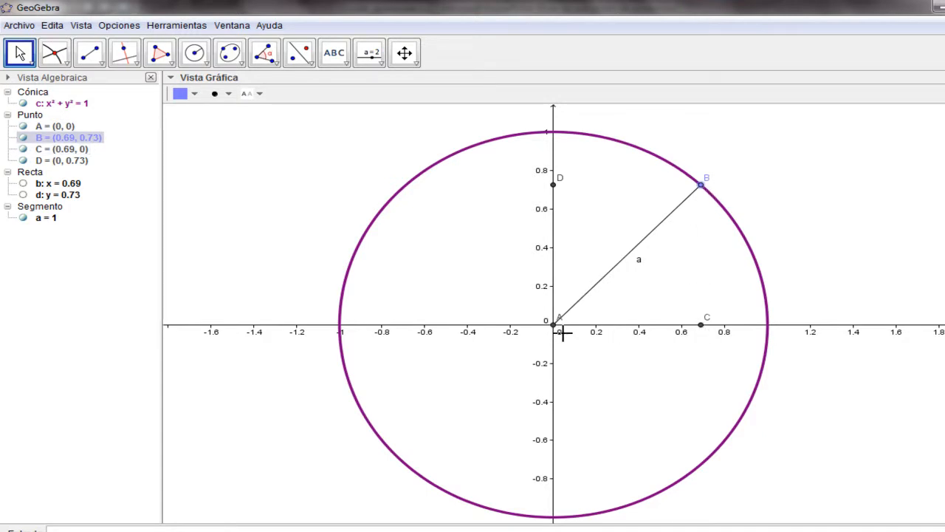
Step: Draw a segment from the origin A to point C on the x-axis
{"action": "left_click", "coordinate": [90, 56]}
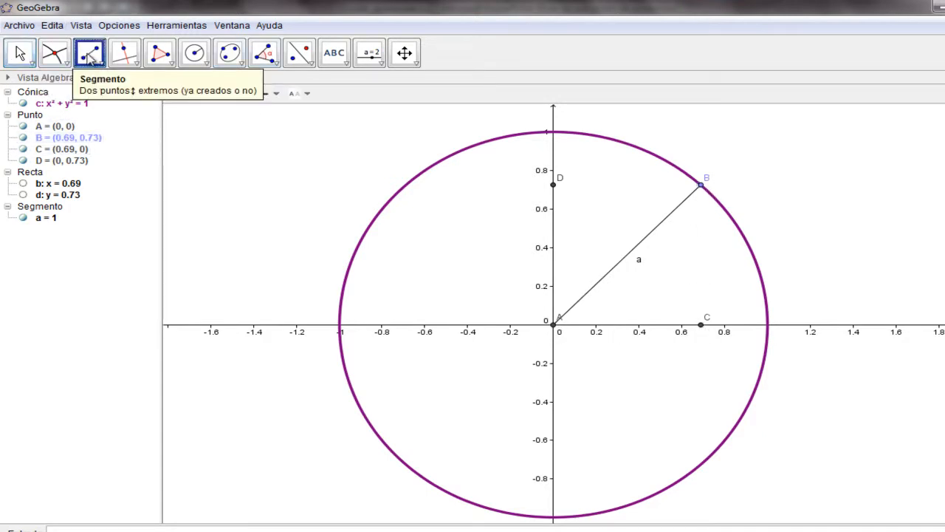
{"action": "left_click", "coordinate": [555, 327]}
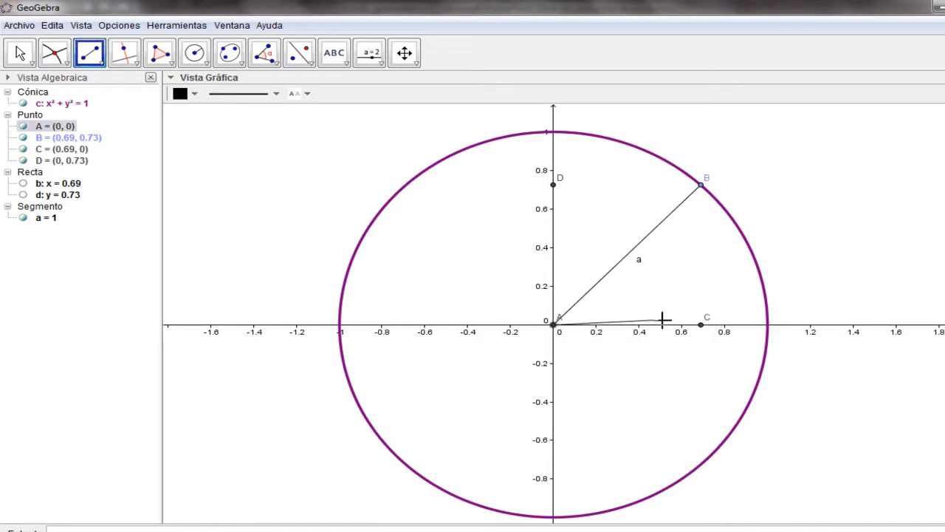
{"action": "left_click", "coordinate": [702, 327]}
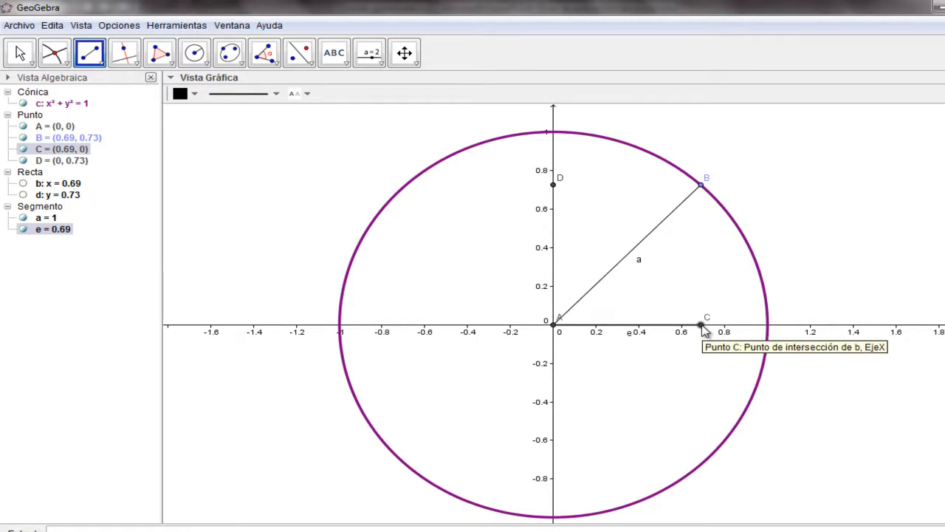
Step: Colour segment AC dark red and increase its line thickness, keeping the solid line style
{"action": "left_click", "coordinate": [278, 96]}
{"action": "left_click", "coordinate": [195, 94]}
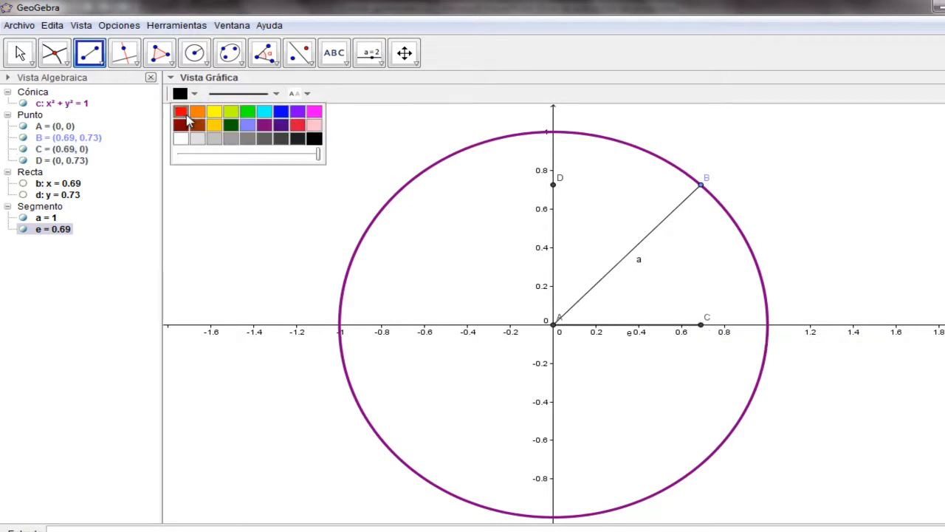
{"action": "left_click", "coordinate": [185, 125]}
{"action": "left_click", "coordinate": [275, 95]}
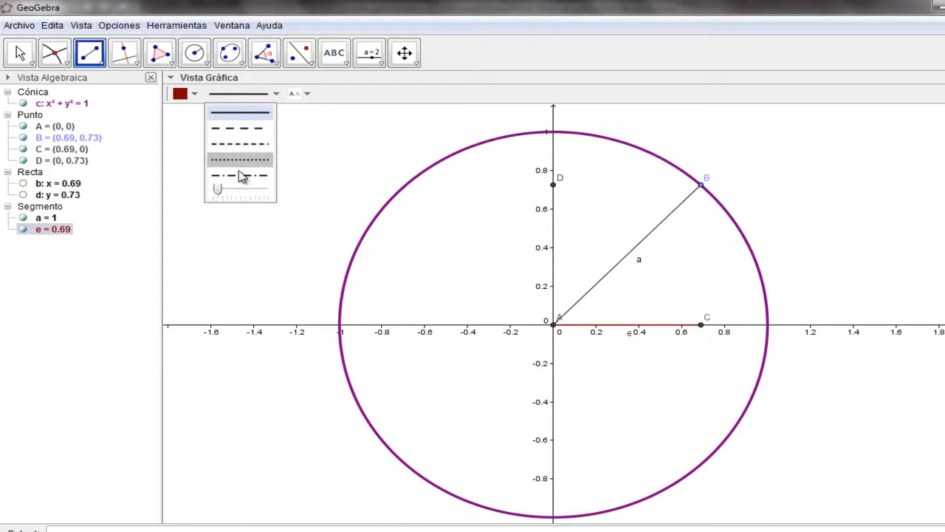
{"action": "left_click_drag", "start_coordinate": [222, 190], "coordinate": [231, 191]}
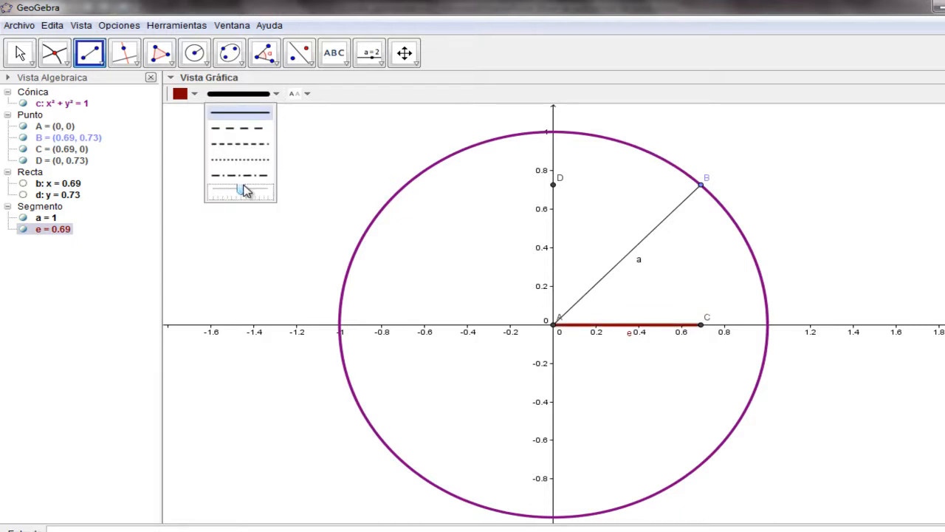
{"action": "left_click", "coordinate": [352, 99]}
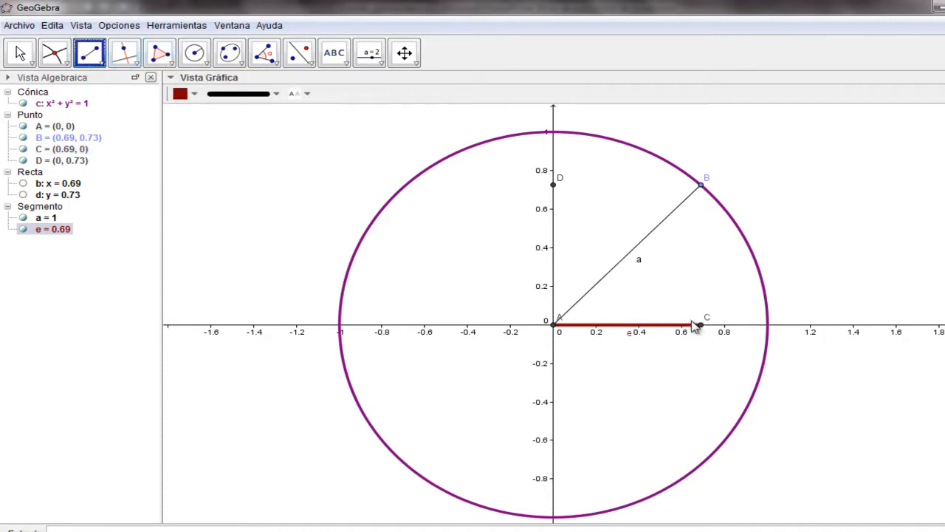
Step: Draw a vertical segment from point C to point B and colour it dark green
{"action": "left_click", "coordinate": [700, 327]}
{"action": "left_click", "coordinate": [700, 185]}
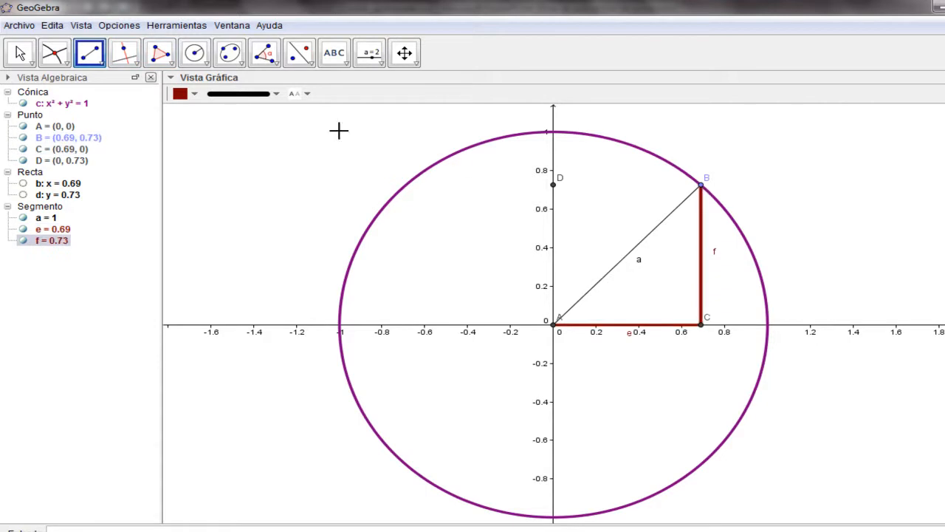
{"action": "left_click", "coordinate": [196, 99]}
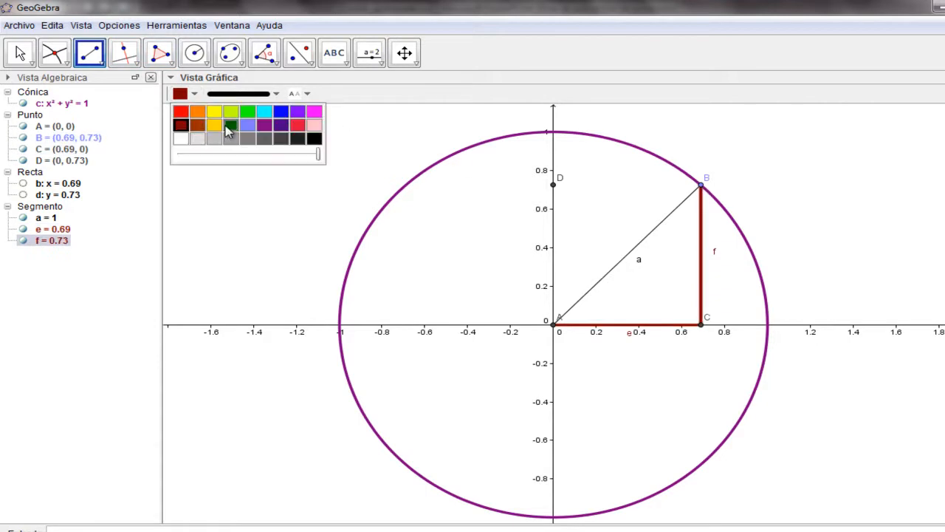
{"action": "left_click", "coordinate": [234, 121]}
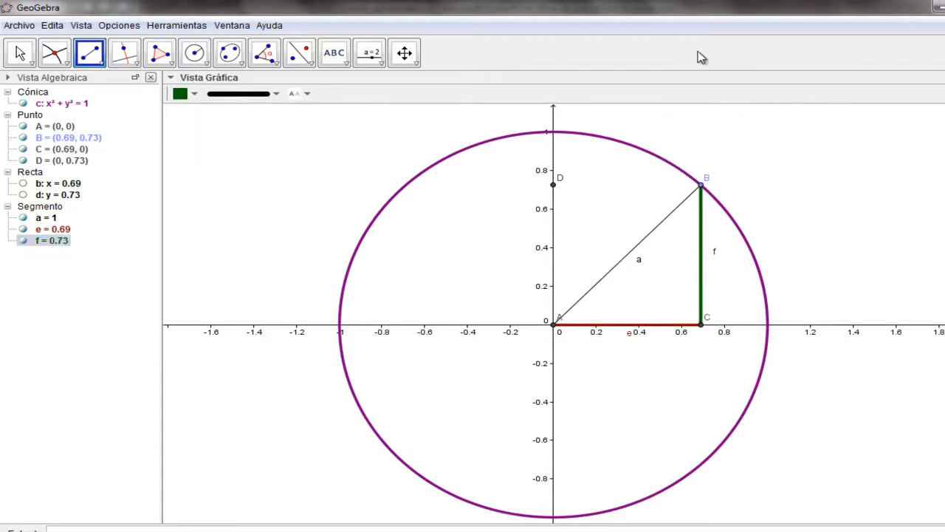
{"action": "key", "text": "Escape"}
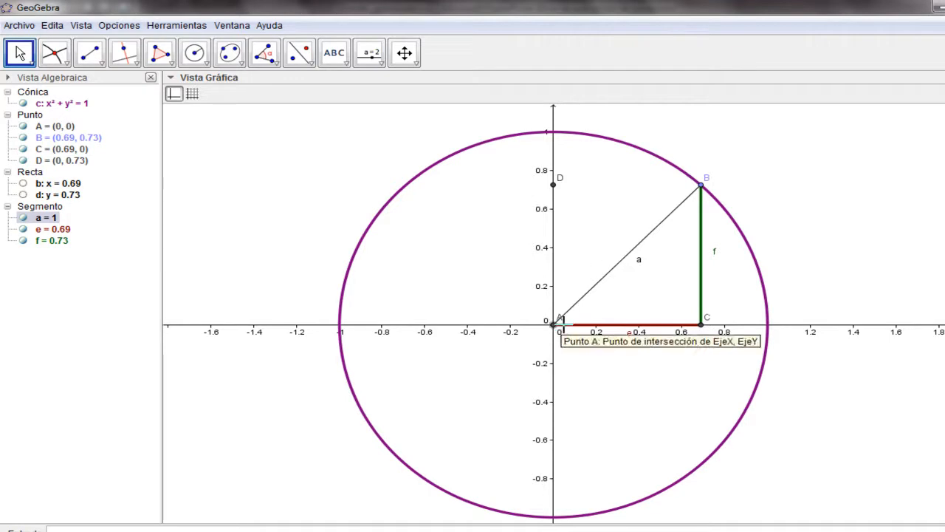
Step: Mark the angle CAB at the origin and move its label just above the x-axis, clear of the arc
{"action": "left_click", "coordinate": [276, 65]}
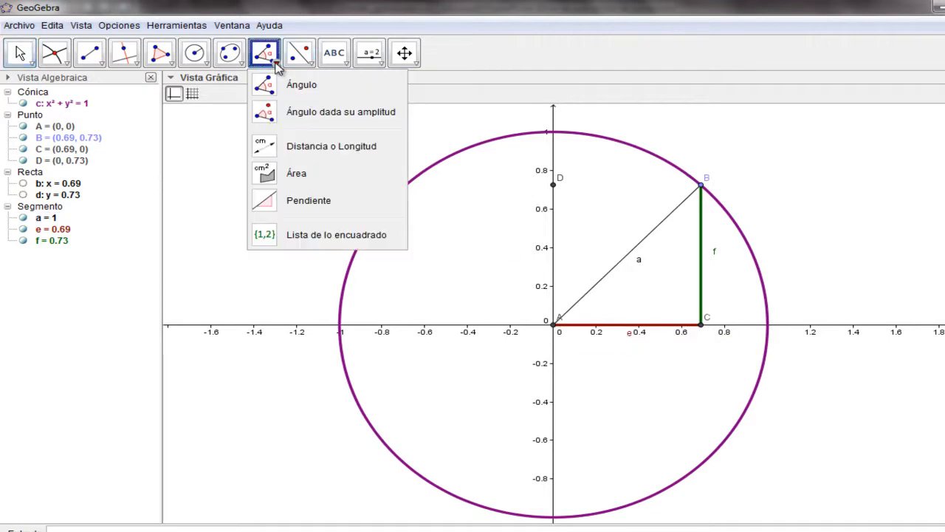
{"action": "left_click", "coordinate": [266, 88]}
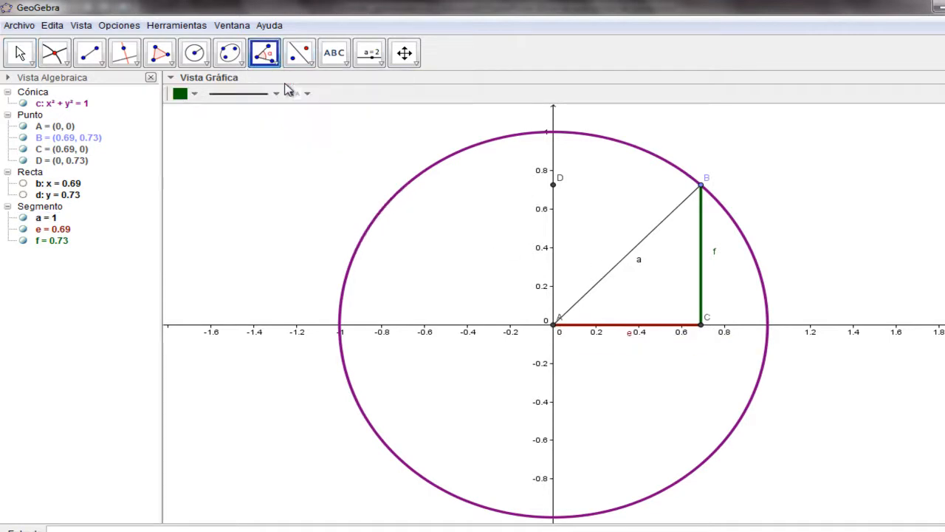
{"action": "left_click", "coordinate": [701, 326]}
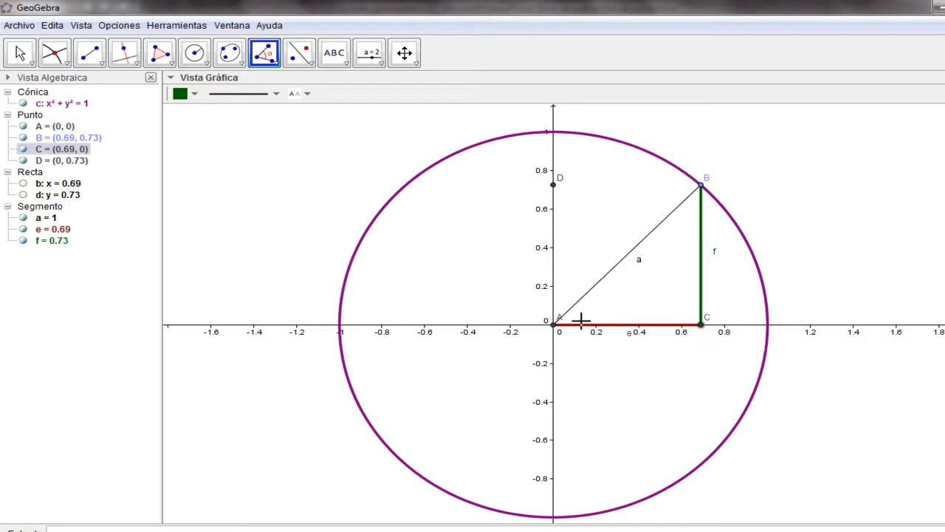
{"action": "left_click", "coordinate": [561, 320]}
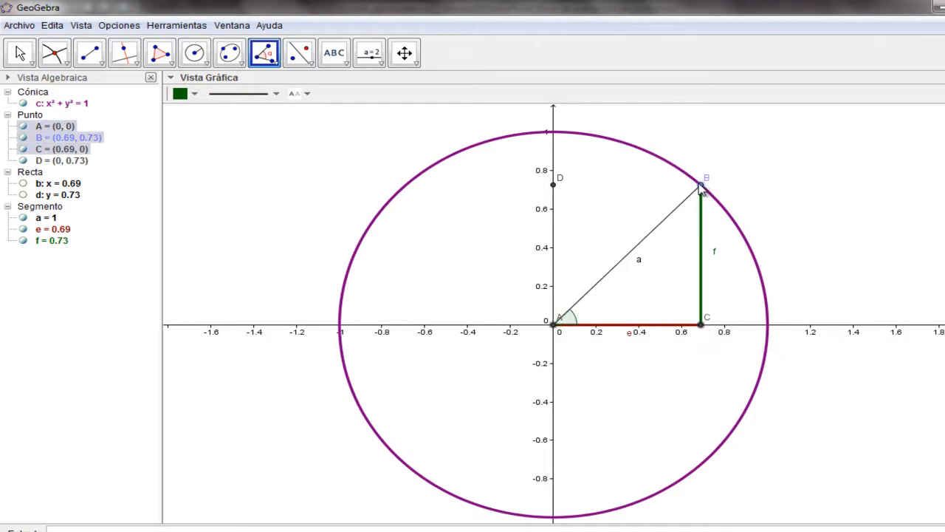
{"action": "left_click", "coordinate": [701, 187]}
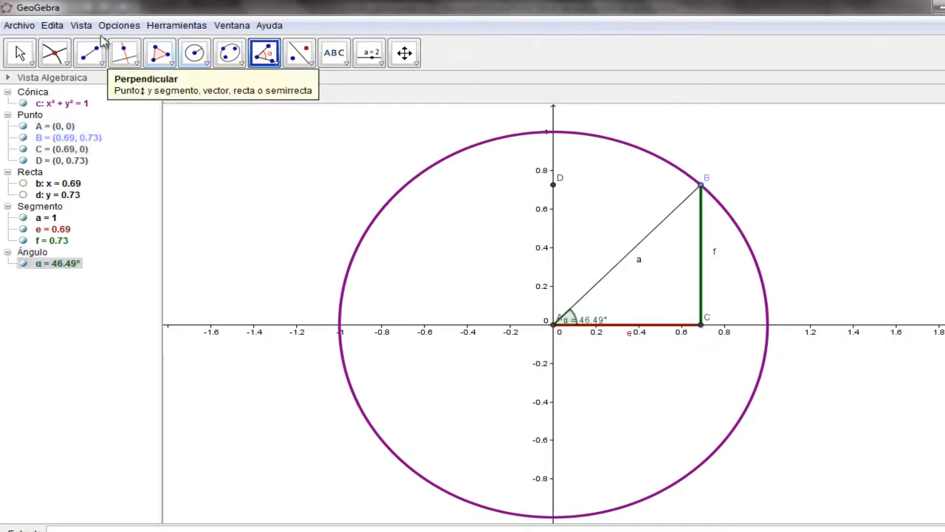
{"action": "left_click", "coordinate": [21, 54]}
{"action": "mouse_move", "coordinate": [588, 326]}
{"action": "left_mouse_down"}
{"action": "mouse_move", "coordinate": [610, 316]}
{"action": "mouse_move", "coordinate": [589, 314]}
{"action": "left_mouse_up"}
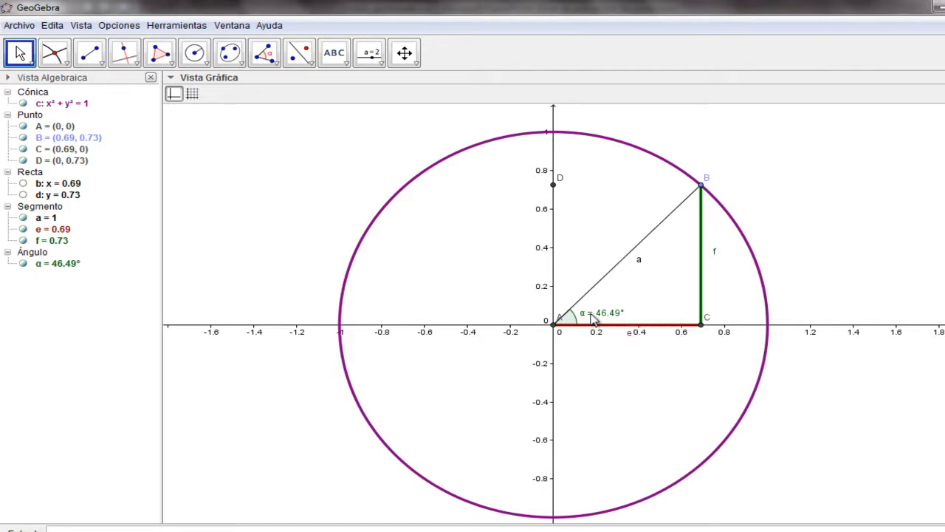
Step: Set angle α to show only its name (Nombre) as label and limit its range to 0° y 180°
{"action": "right_click", "coordinate": [591, 314]}
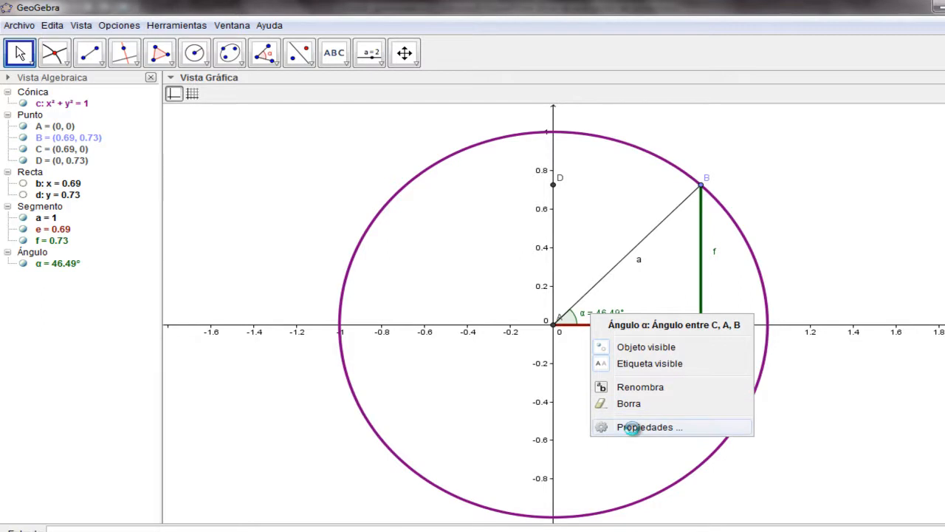
{"action": "left_click", "coordinate": [635, 429]}
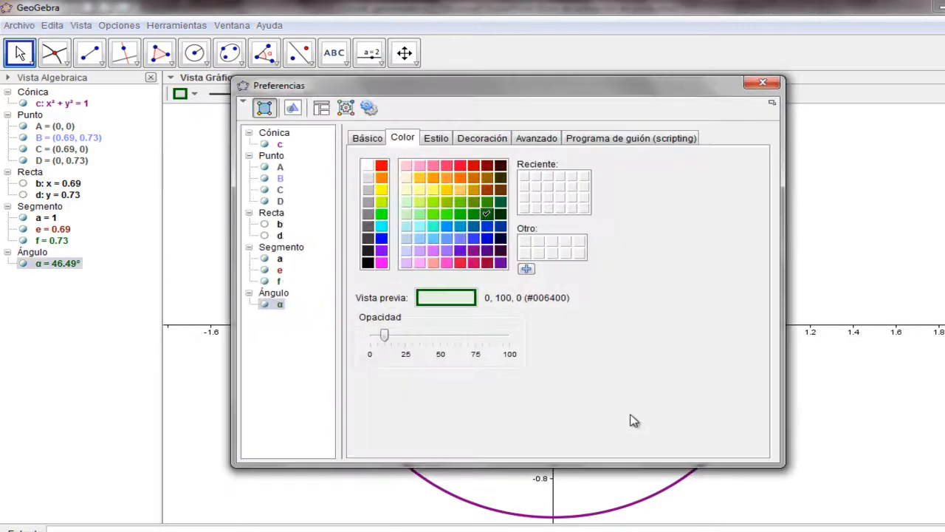
{"action": "left_click", "coordinate": [364, 140]}
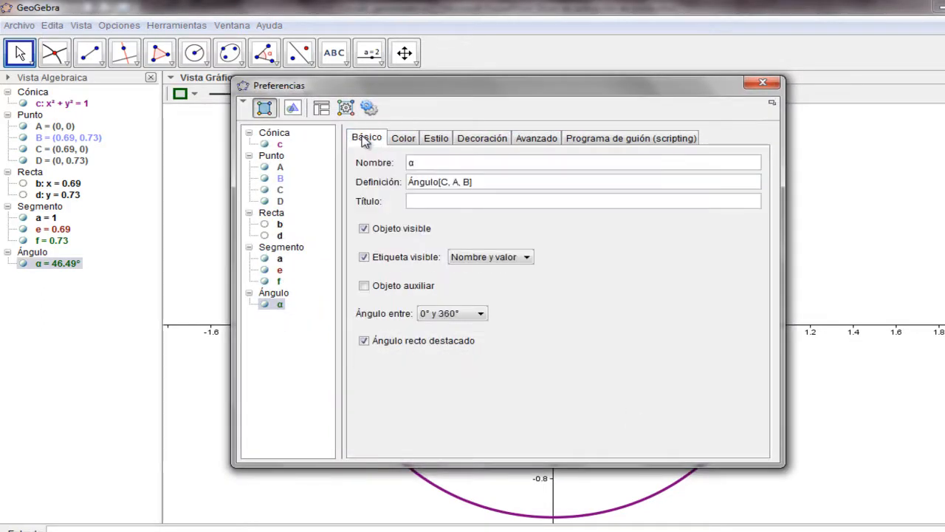
{"action": "left_click", "coordinate": [460, 265]}
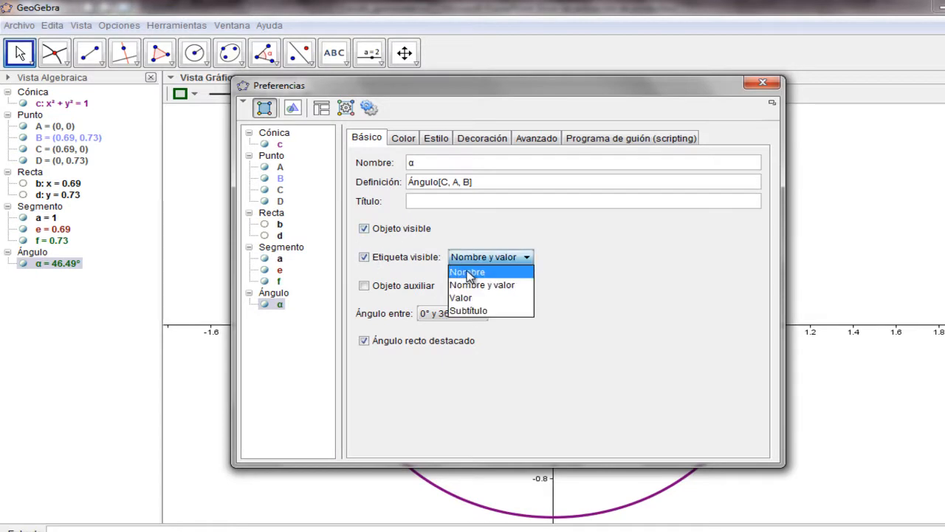
{"action": "left_click", "coordinate": [460, 270]}
{"action": "left_click", "coordinate": [427, 316]}
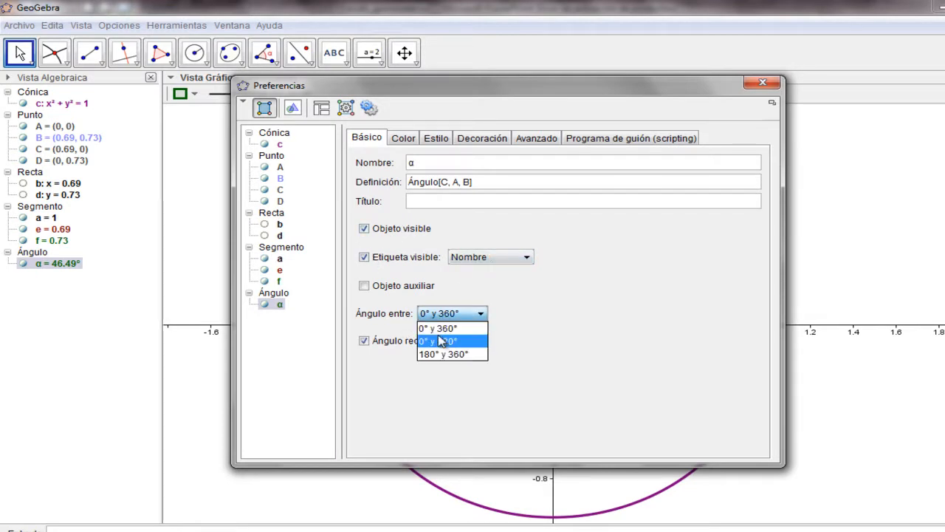
{"action": "left_click", "coordinate": [446, 344]}
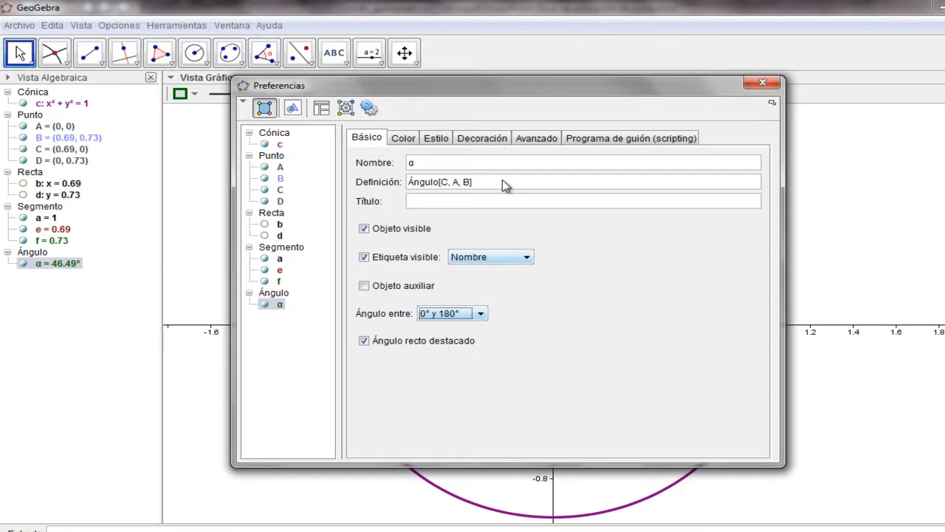
{"action": "left_click", "coordinate": [763, 83]}
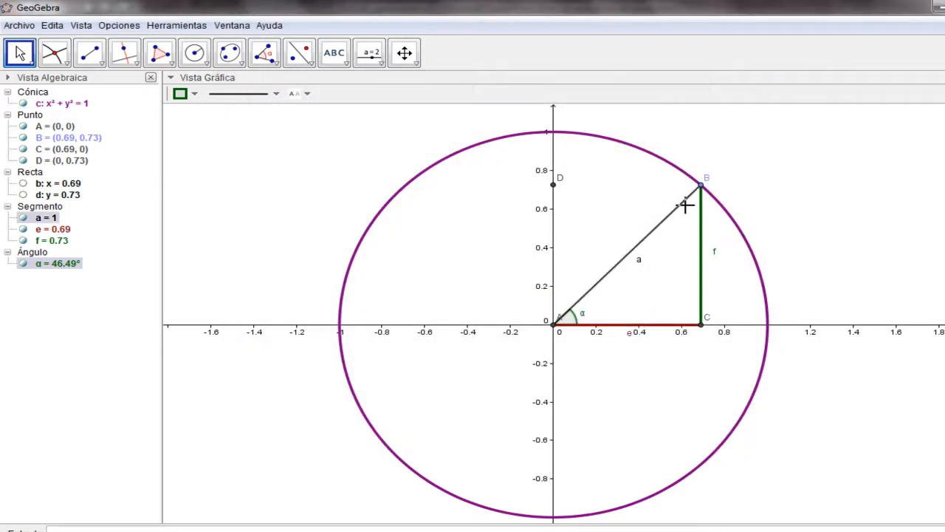
Step: Test the angle by moving point B into the second quadrant, then return it to about (0.51, 0.86)
{"action": "left_click_drag", "start_coordinate": [702, 186], "coordinate": [397, 207]}
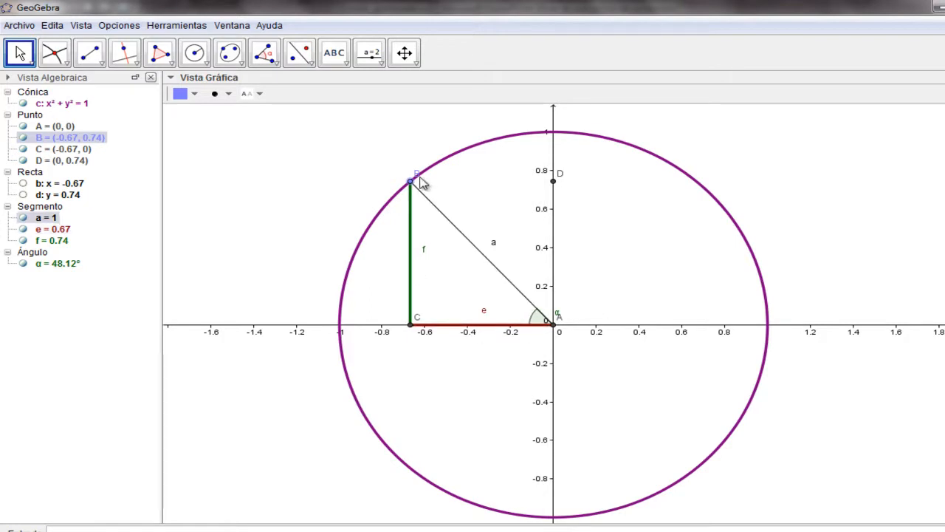
{"action": "left_click_drag", "start_coordinate": [414, 189], "coordinate": [651, 196]}
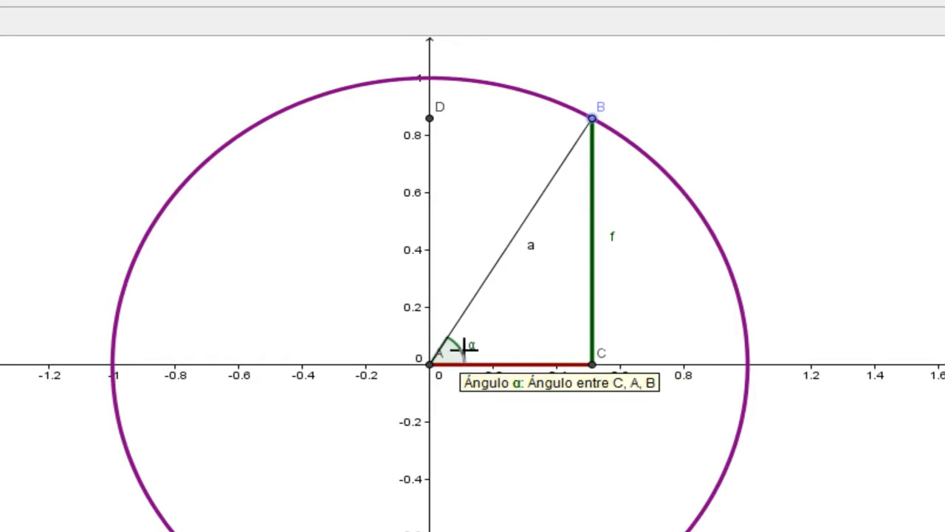
Step: Rename the green vertical segment f as Co and the red horizontal segment e as Ca
{"action": "right_click", "coordinate": [595, 287]}
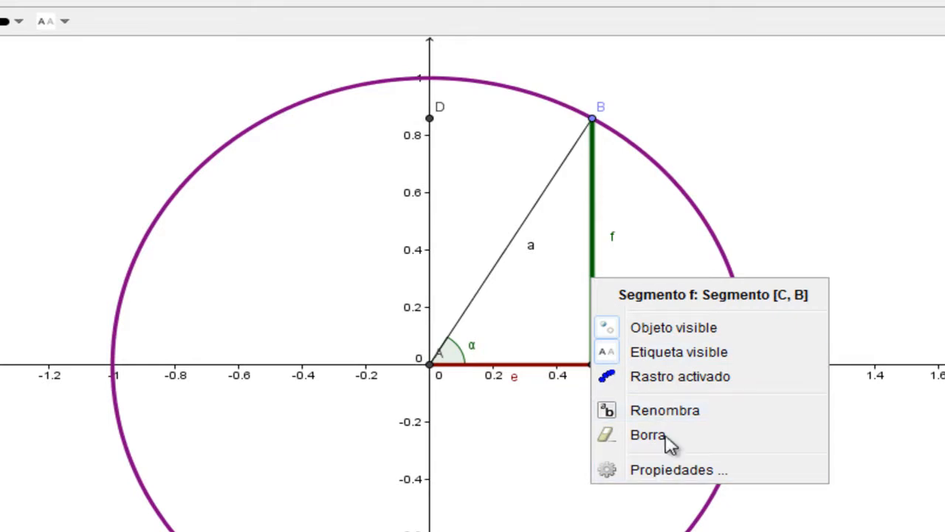
{"action": "left_click", "coordinate": [678, 414]}
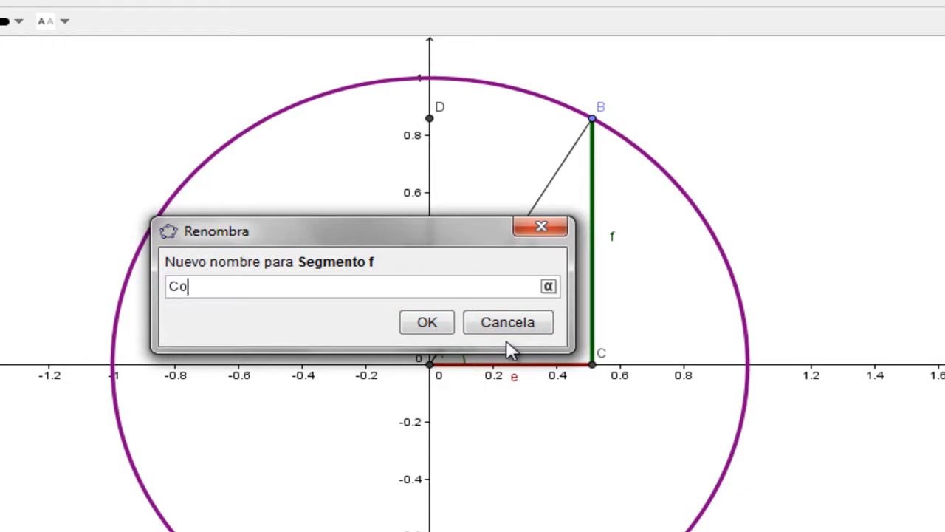
{"action": "left_click", "coordinate": [432, 325]}
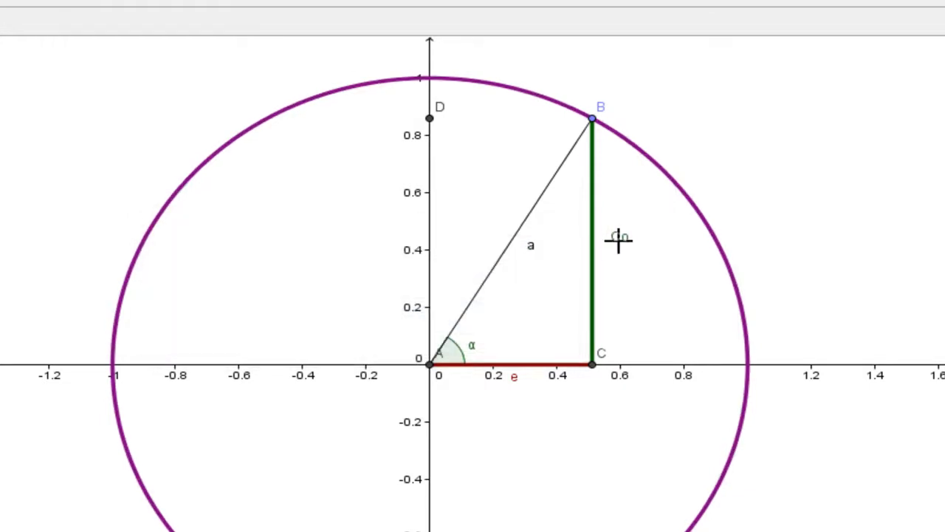
{"action": "right_click", "coordinate": [525, 375]}
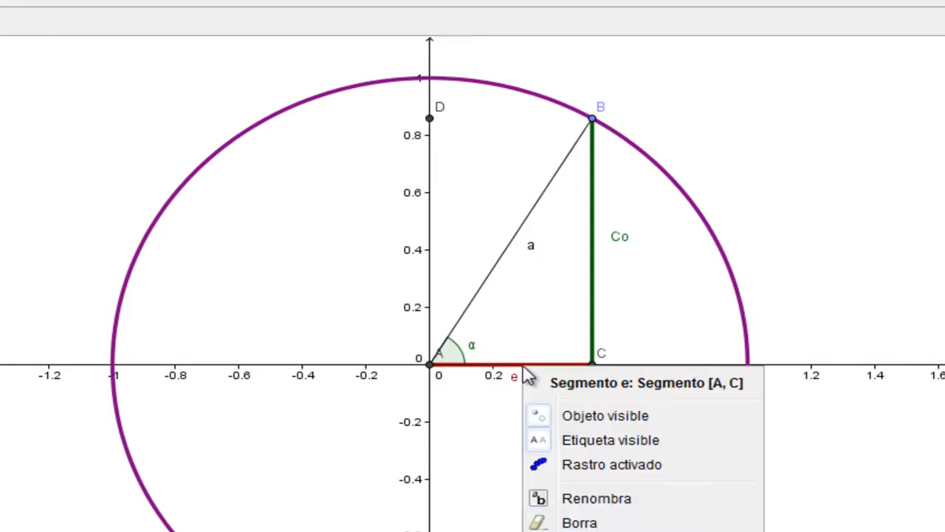
{"action": "left_click", "coordinate": [595, 499]}
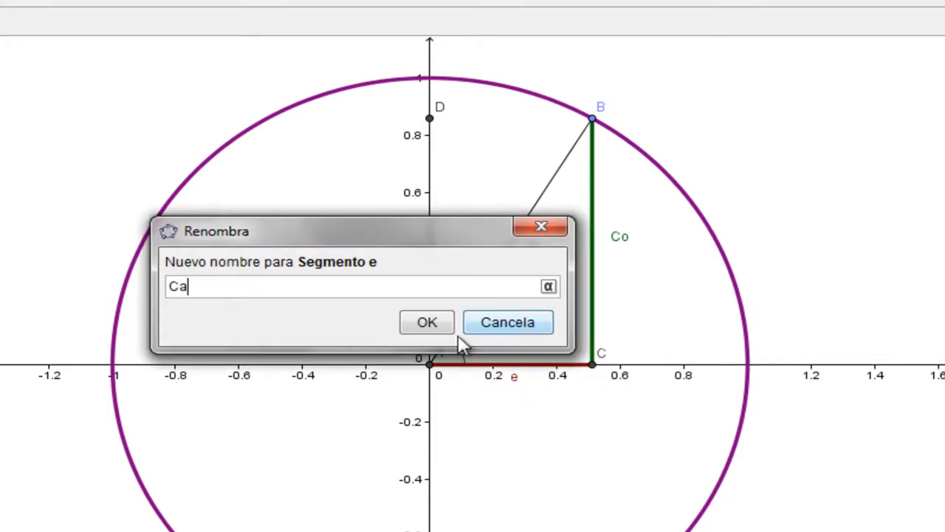
{"action": "left_click", "coordinate": [439, 323]}
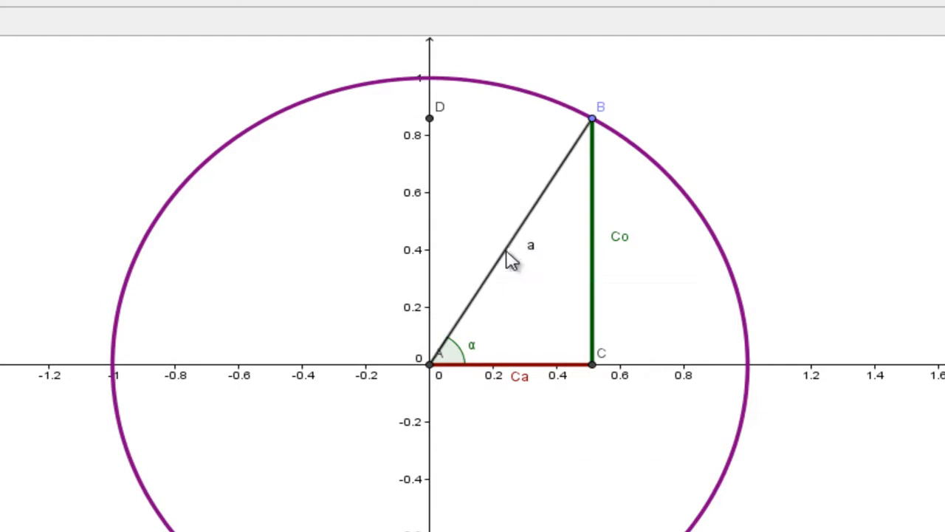
Step: Rename the black segment a between A and B as Hip
{"action": "right_click", "coordinate": [510, 258]}
{"action": "left_click", "coordinate": [591, 384]}
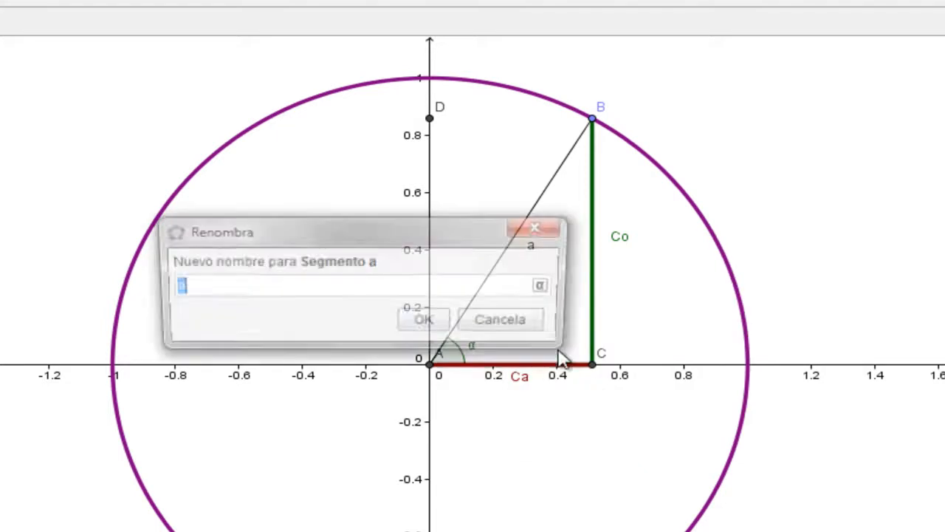
{"action": "type", "text": "Hi"}
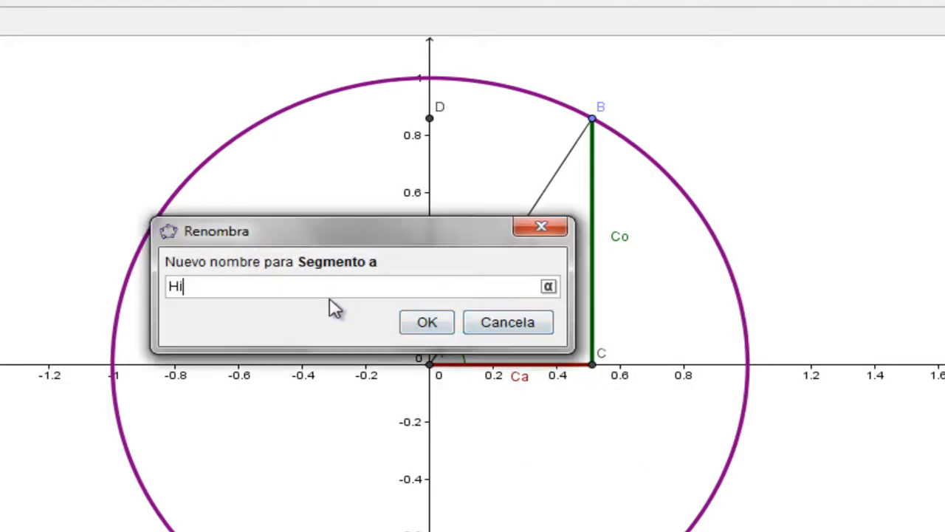
{"action": "type", "text": "p"}
{"action": "left_click", "coordinate": [426, 322]}
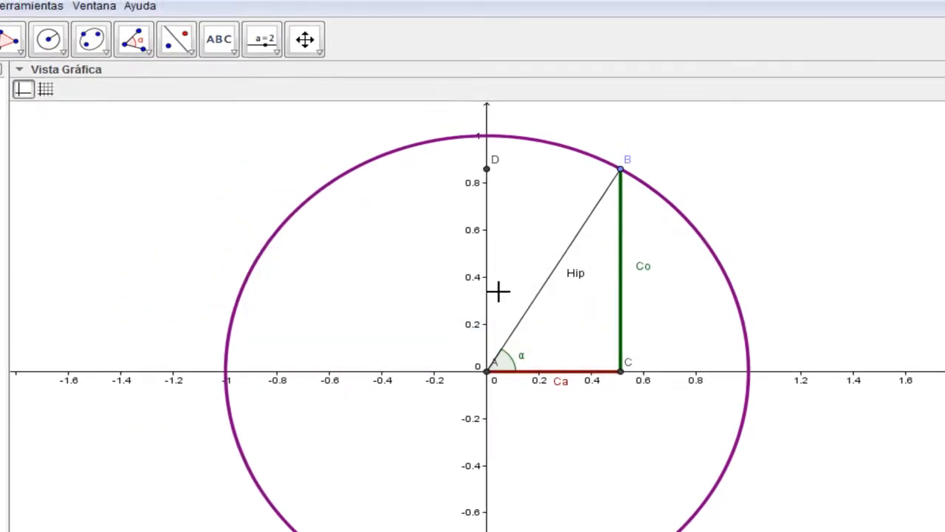
Step: Colour the hypotenuse Hip bright red and thicken its solid line to match the other triangle sides
{"action": "left_click", "coordinate": [544, 290]}
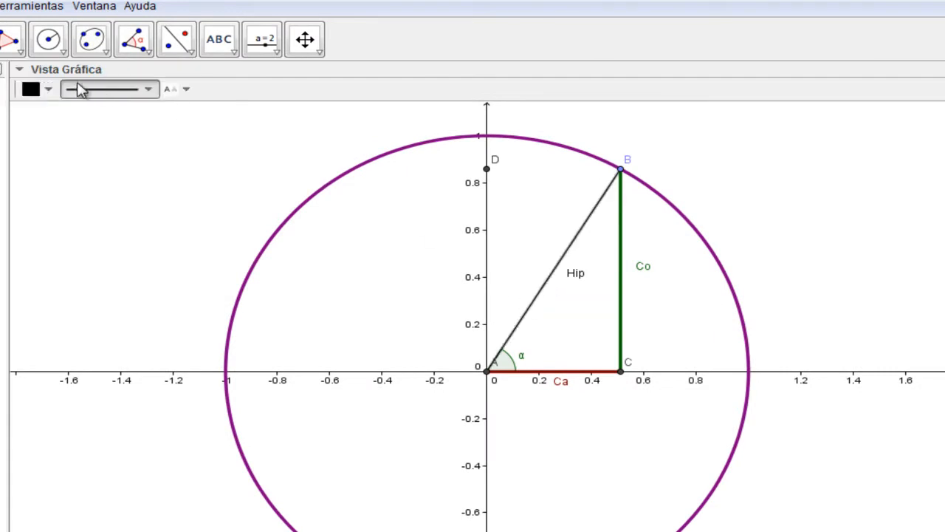
{"action": "left_click", "coordinate": [43, 89]}
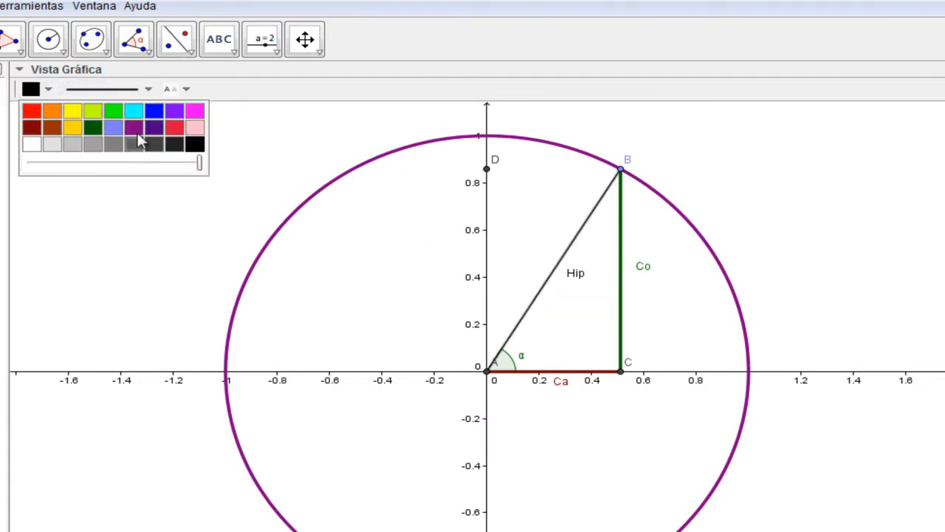
{"action": "left_click", "coordinate": [133, 125]}
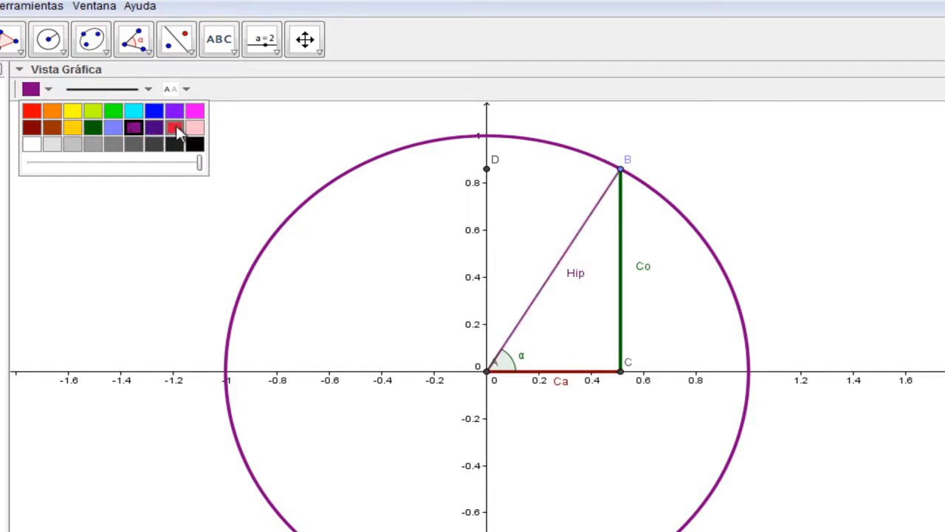
{"action": "left_click", "coordinate": [32, 110]}
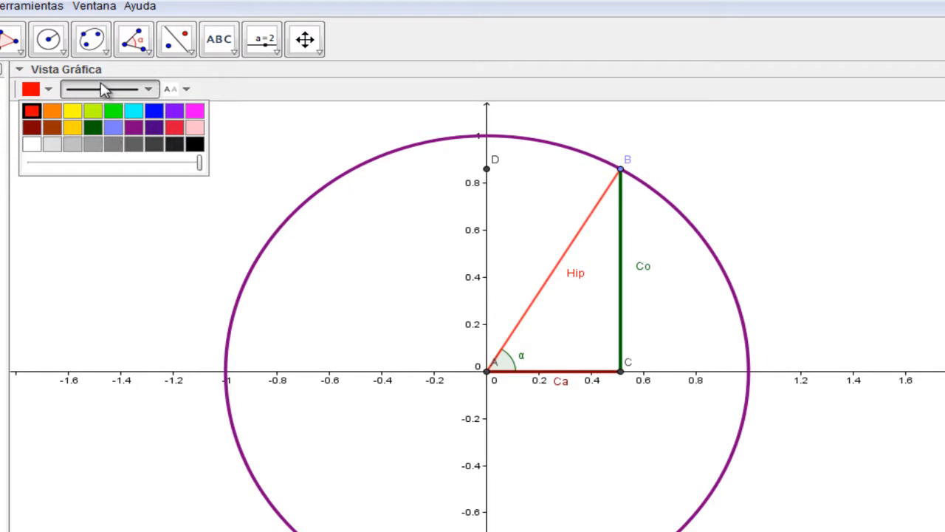
{"action": "left_click", "coordinate": [115, 90]}
{"action": "left_click_drag", "start_coordinate": [80, 209], "coordinate": [107, 205]}
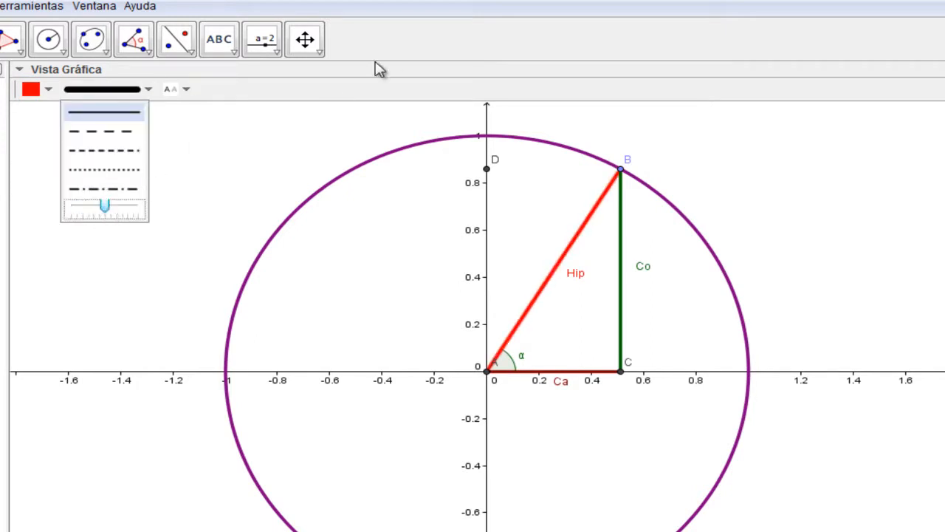
{"action": "left_click", "coordinate": [391, 39]}
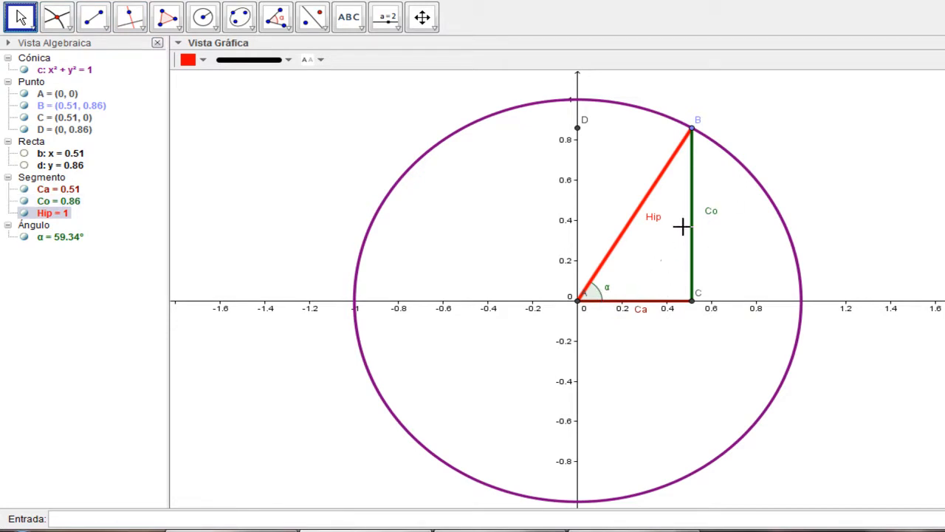
Step: Test the triangle by moving point B into the second quadrant and back to about (0.52, 0.85)
{"action": "left_click_drag", "start_coordinate": [693, 127], "coordinate": [724, 160]}
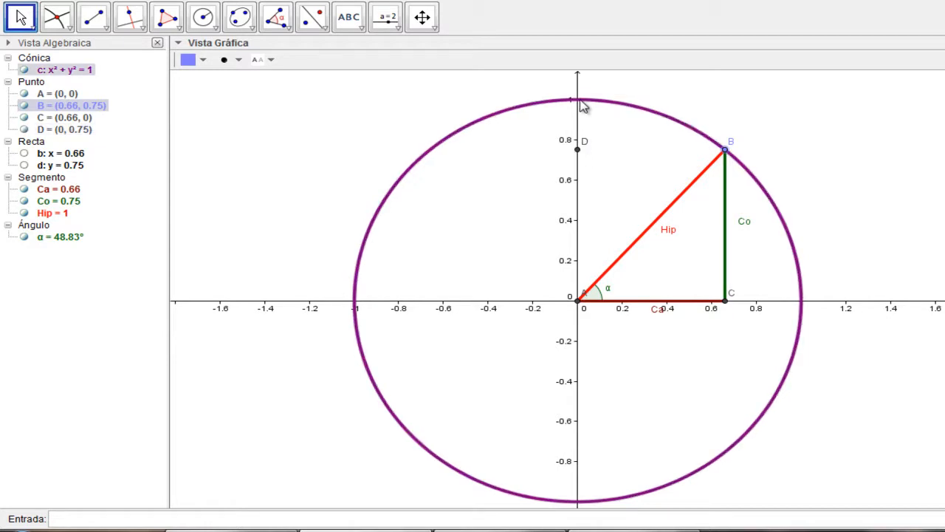
{"action": "left_click_drag", "start_coordinate": [724, 152], "coordinate": [466, 151]}
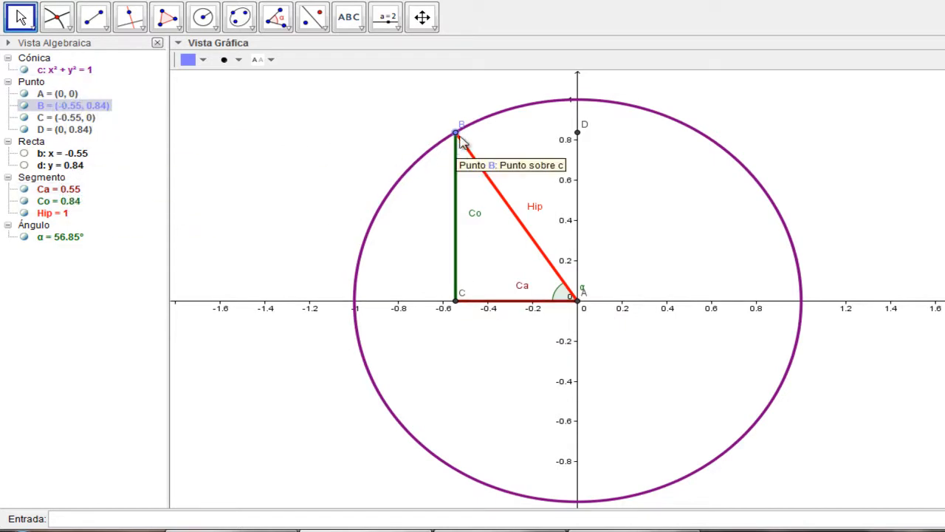
{"action": "left_click_drag", "start_coordinate": [458, 141], "coordinate": [717, 147]}
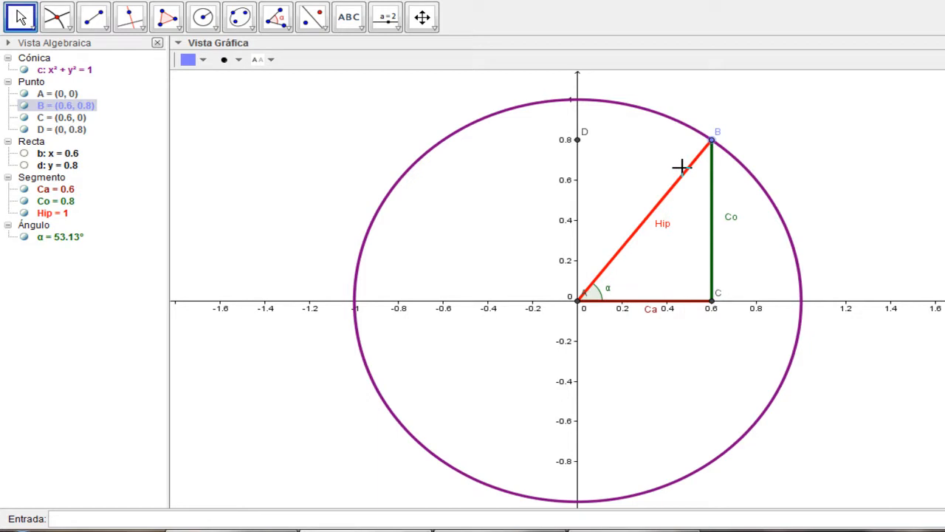
{"action": "mouse_move", "coordinate": [713, 144]}
{"action": "left_mouse_down"}
{"action": "mouse_move", "coordinate": [515, 111]}
{"action": "mouse_move", "coordinate": [700, 134]}
{"action": "left_mouse_up"}
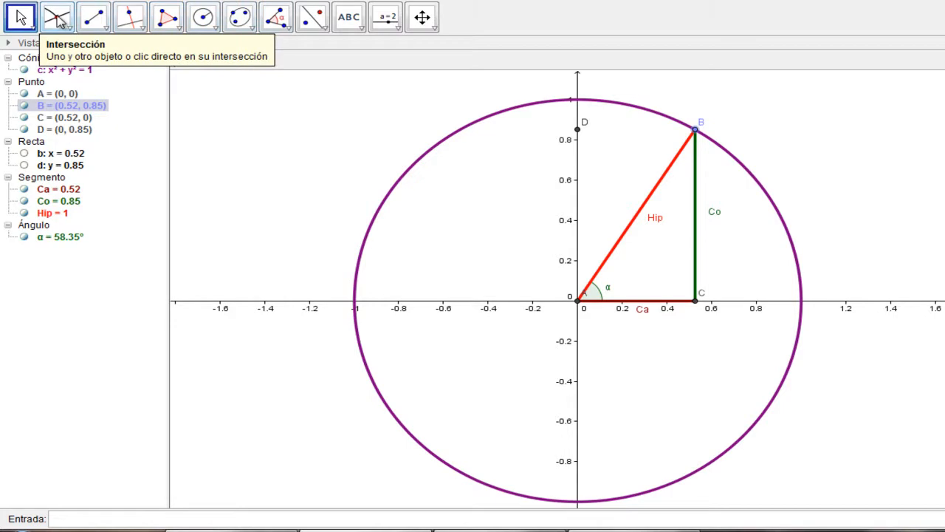
Step: Mark the intersections of the circle with the positive y-axis and the positive x-axis
{"action": "left_click", "coordinate": [59, 20]}
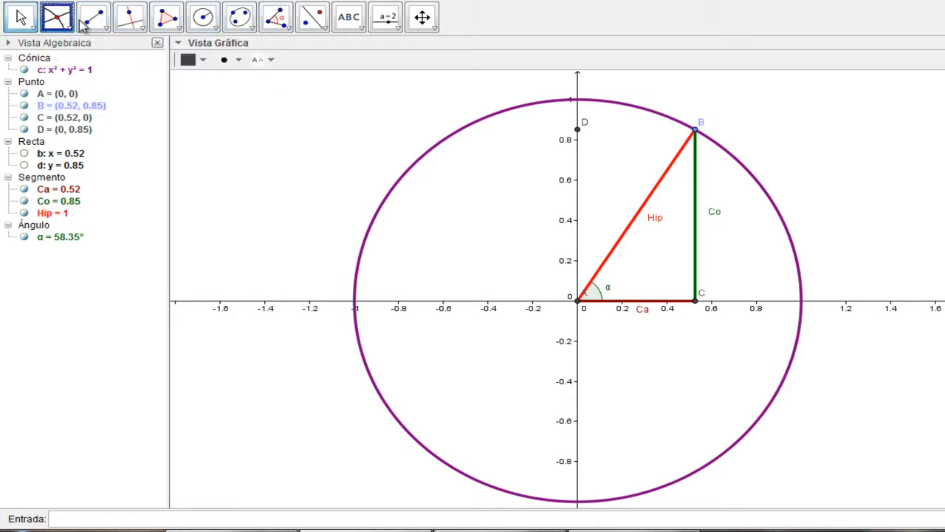
{"action": "left_click", "coordinate": [578, 100]}
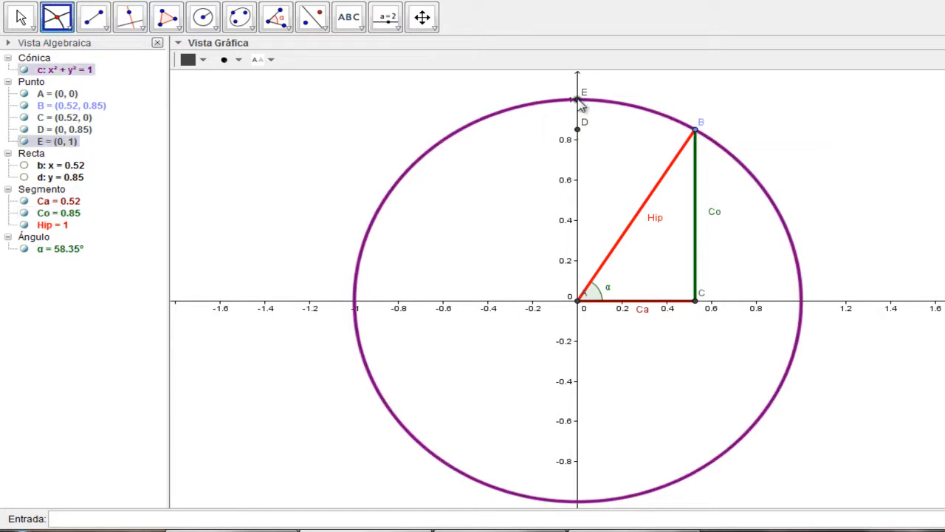
{"action": "left_click", "coordinate": [804, 303]}
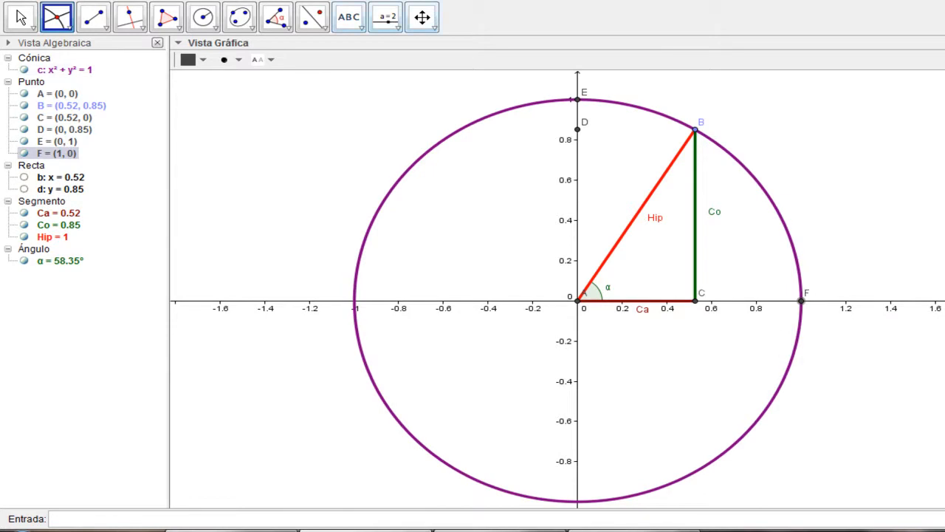
Step: Draw a segment from D to E on the y-axis and another from C to F on the x-axis
{"action": "left_click", "coordinate": [94, 21]}
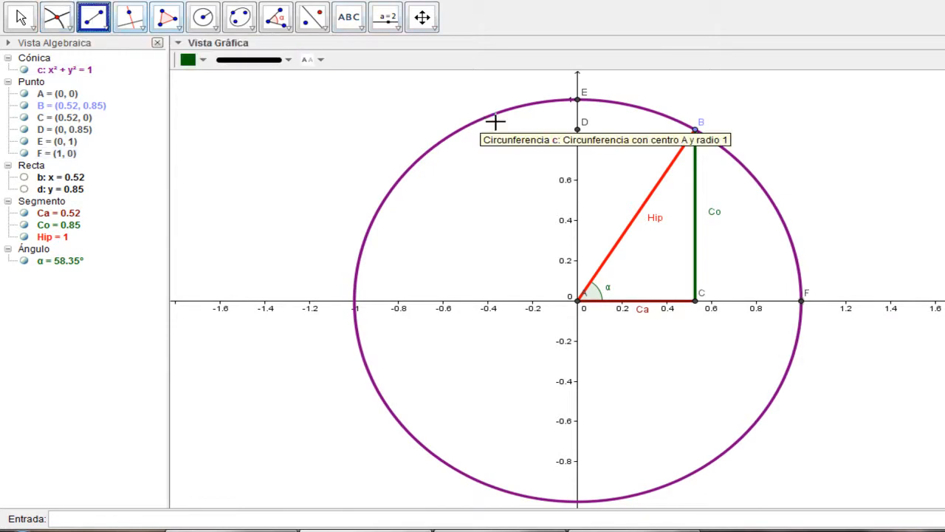
{"action": "left_click", "coordinate": [578, 130]}
{"action": "left_click", "coordinate": [579, 100]}
{"action": "left_click", "coordinate": [581, 104]}
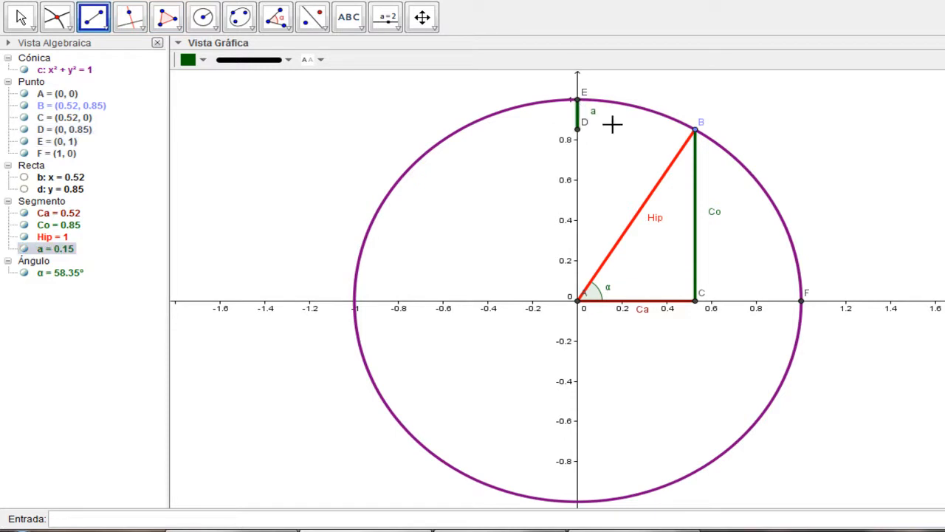
{"action": "left_click", "coordinate": [696, 303]}
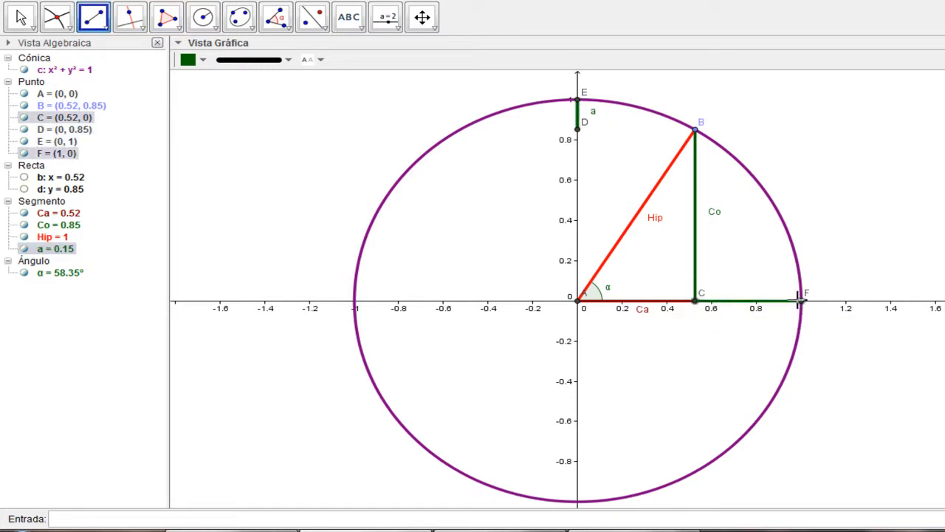
{"action": "left_click", "coordinate": [801, 300]}
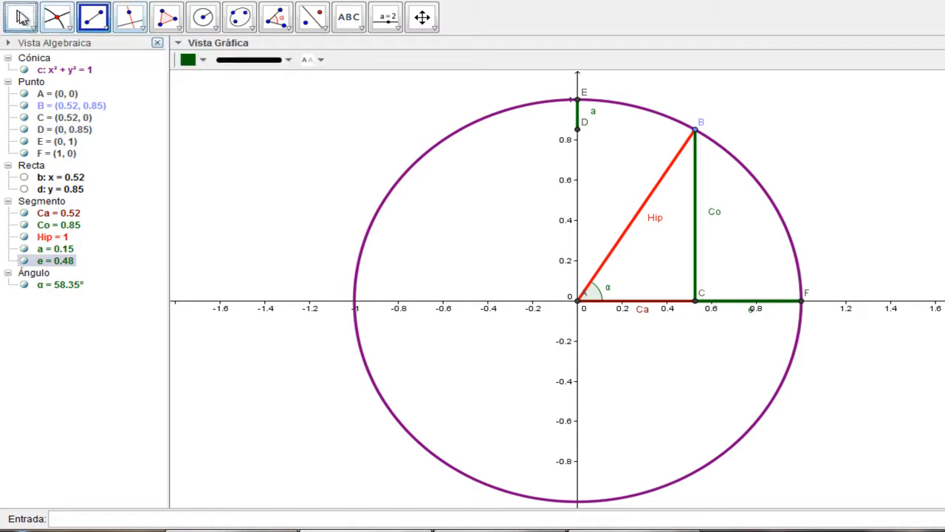
Step: Examine segments a and e, and move point B along the circle to about (0.61, 0.79)
{"action": "left_click", "coordinate": [21, 16]}
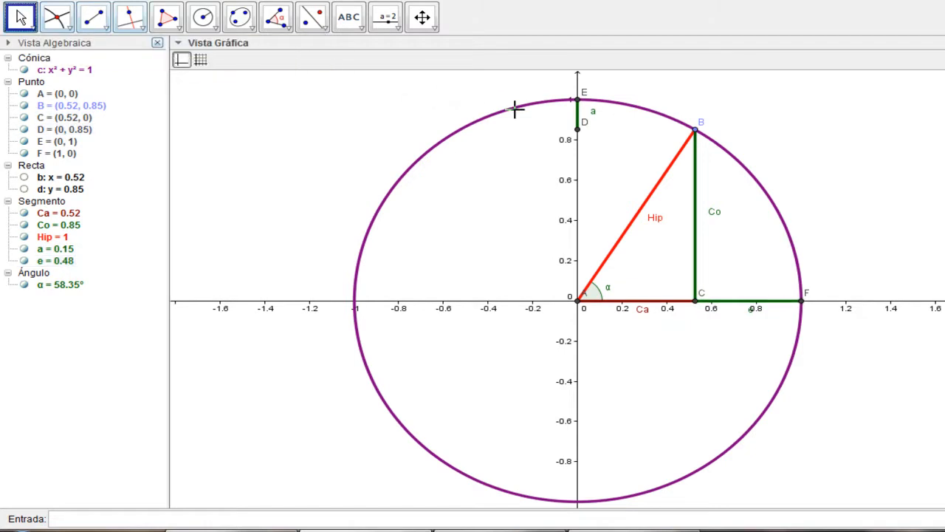
{"action": "left_click", "coordinate": [578, 115]}
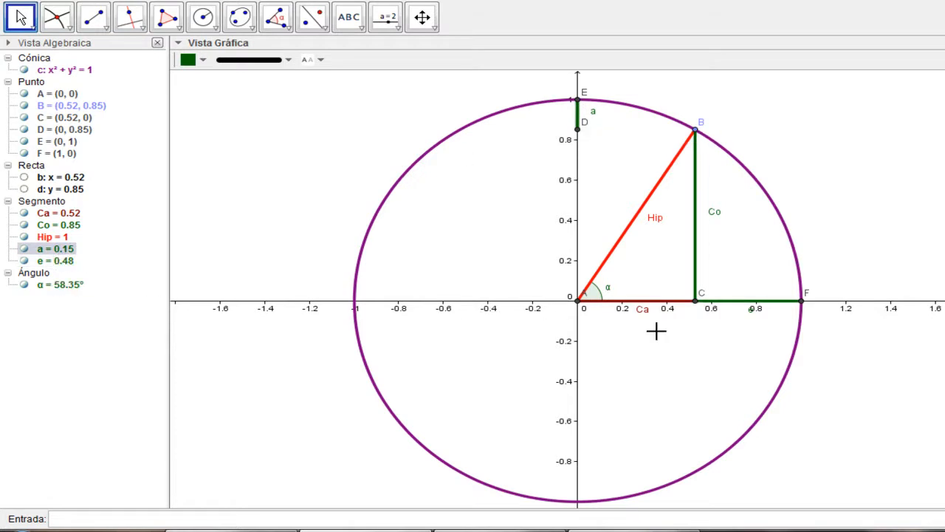
{"action": "left_click", "coordinate": [753, 302], "text": "ctrl"}
{"action": "left_click", "coordinate": [754, 302]}
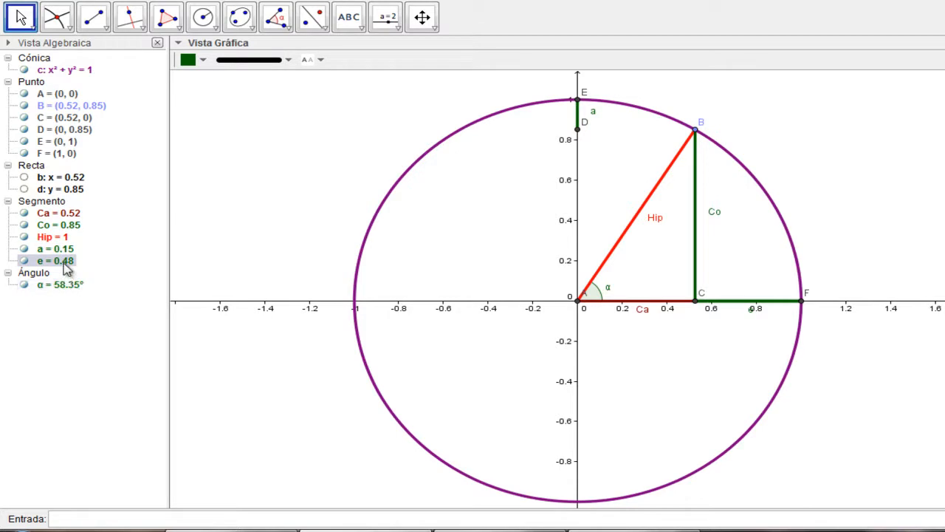
{"action": "left_click_drag", "start_coordinate": [695, 133], "coordinate": [677, 196]}
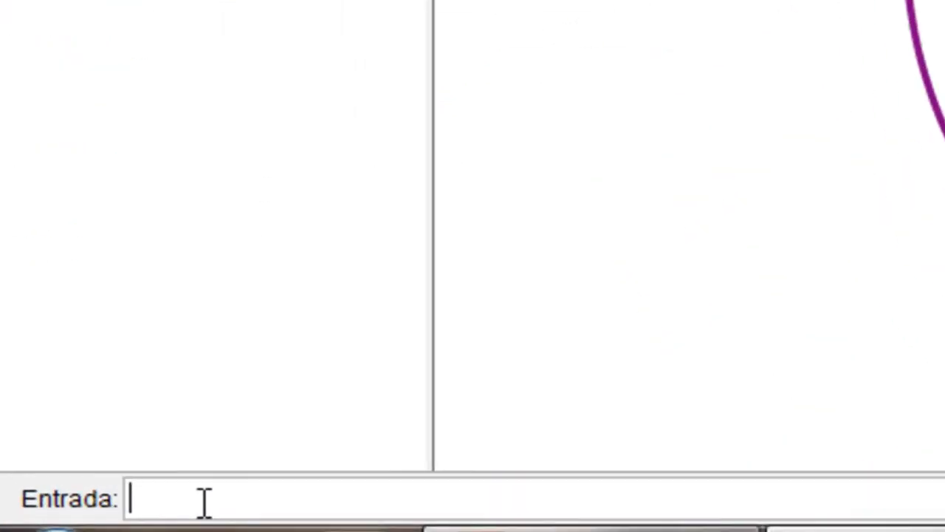
Step: Define the number CA=1-e as the signed adjacent side
{"action": "type", "text": "CS"}
{"action": "key", "text": "BackSpace"}
{"action": "type", "text": "A"}
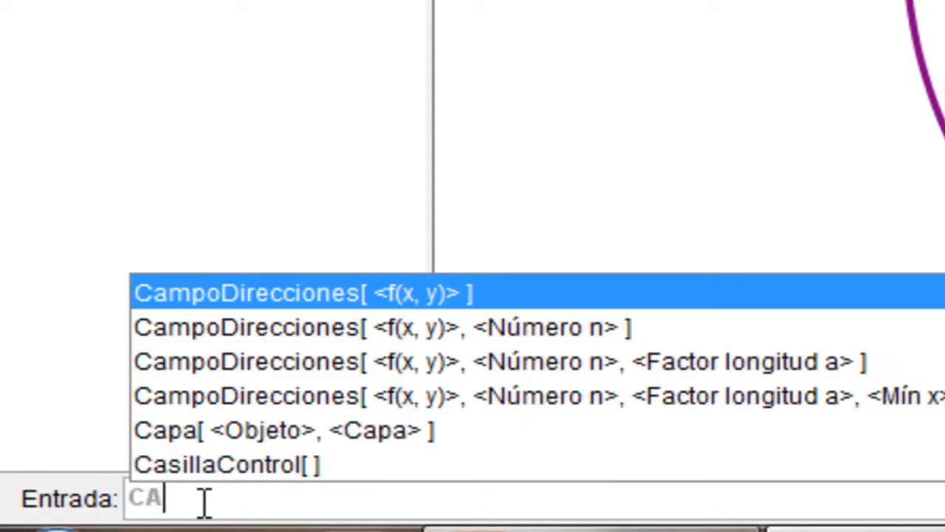
{"action": "type", "text": "="}
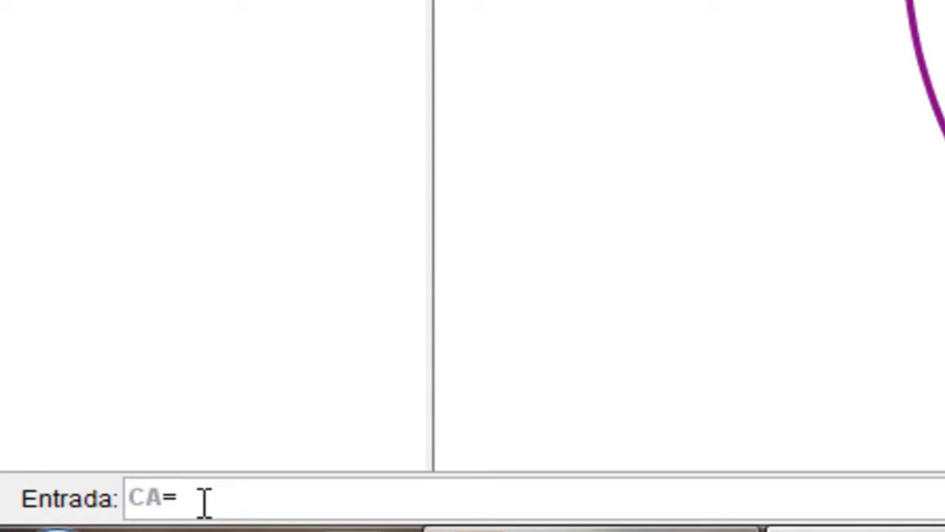
{"action": "type", "text": "1-"}
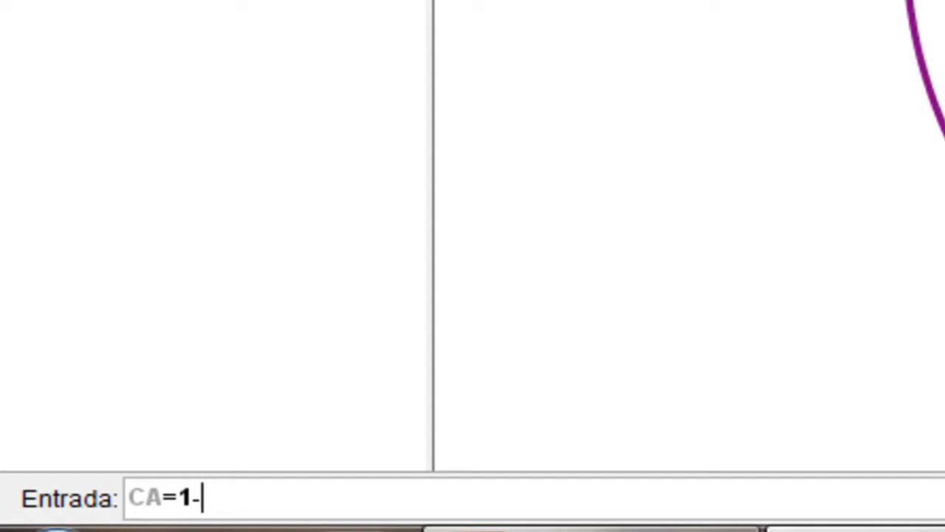
{"action": "type", "text": "e"}
{"action": "key", "text": "Return"}
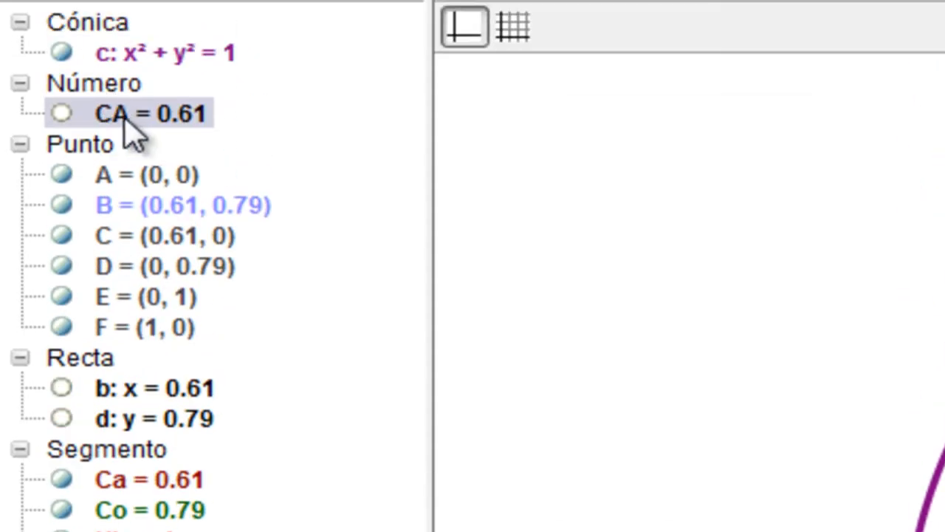
Step: Define the number CO=1-a as the signed opposite side
{"action": "mouse_move", "coordinate": [141, 136]}
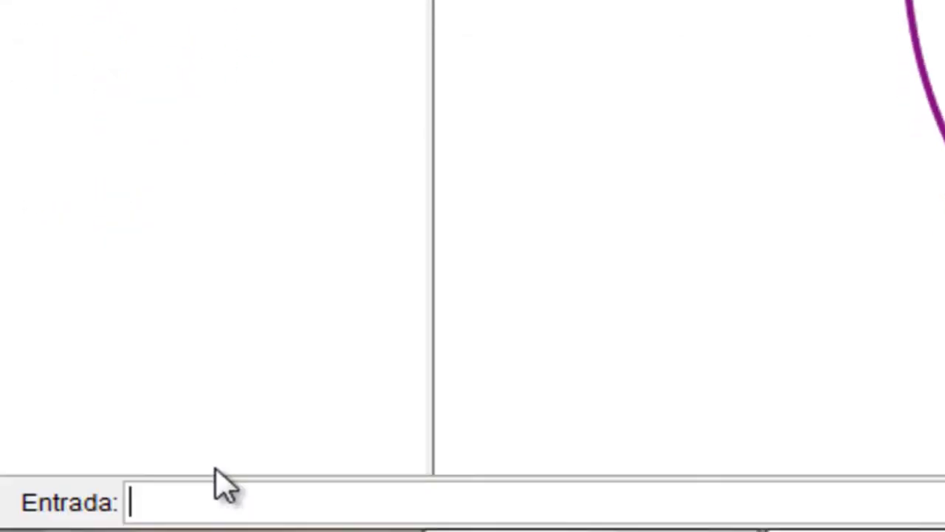
{"action": "type", "text": "CO="}
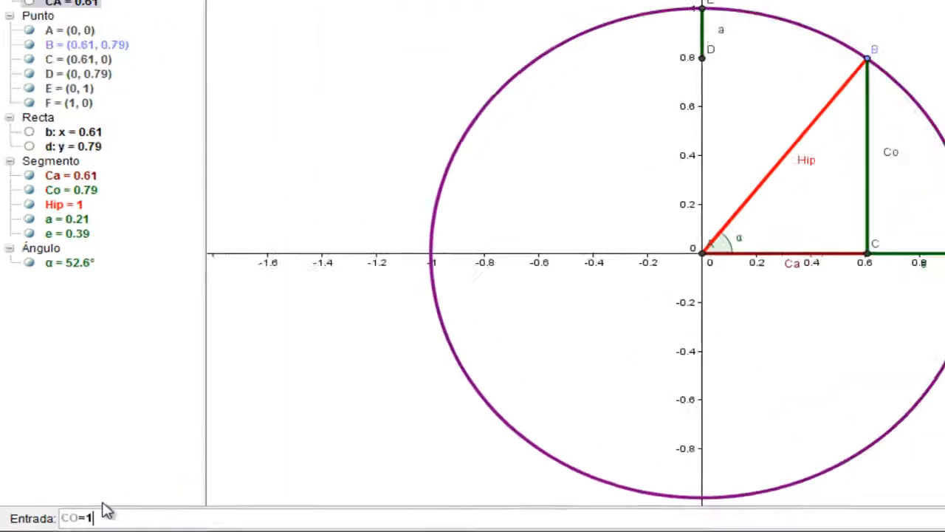
{"action": "type", "text": "1-a"}
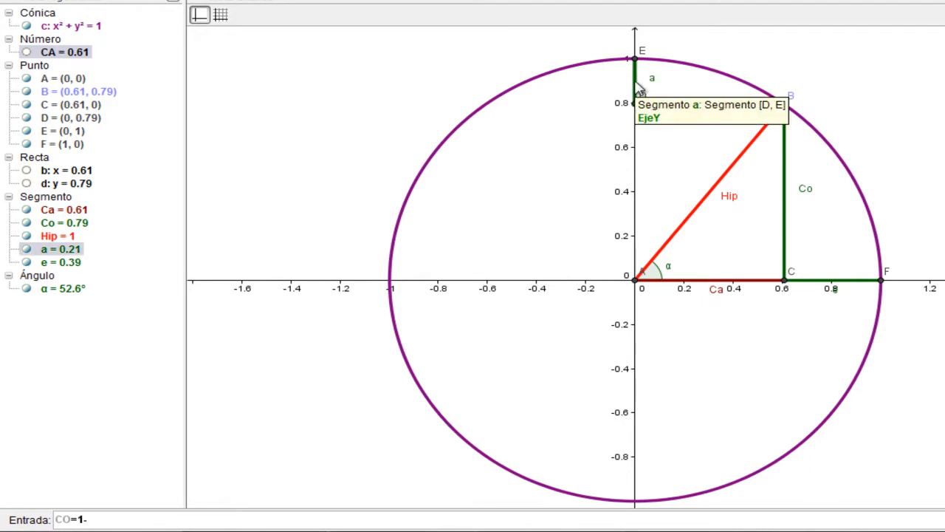
{"action": "key", "text": "Return"}
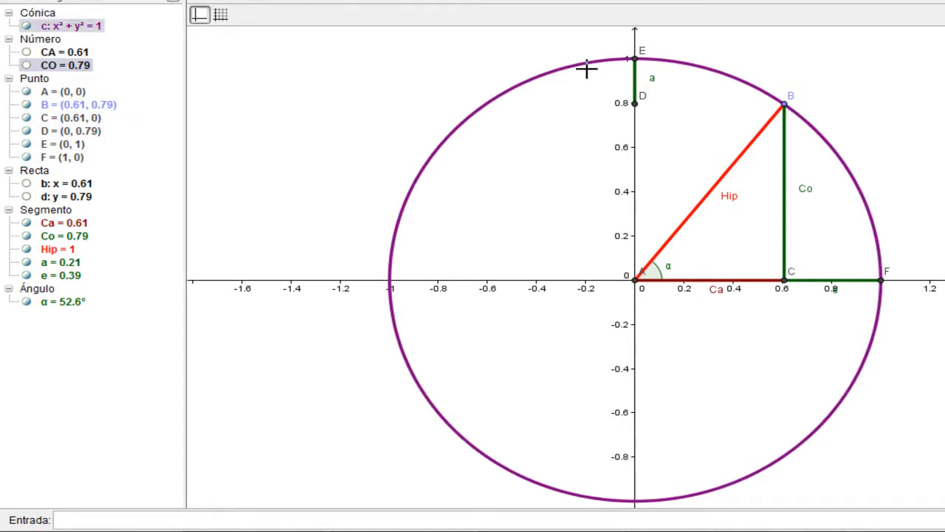
Step: Check the signs of CA and CO by moving point B into the second quadrant and on to about (-0.75, -0.66)
{"action": "left_click_drag", "start_coordinate": [784, 103], "coordinate": [507, 92]}
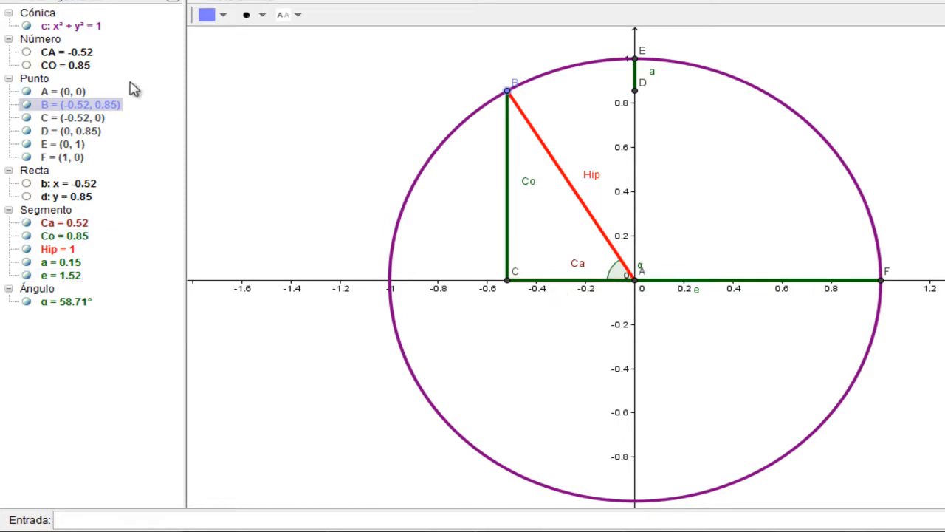
{"action": "mouse_move", "coordinate": [82, 61]}
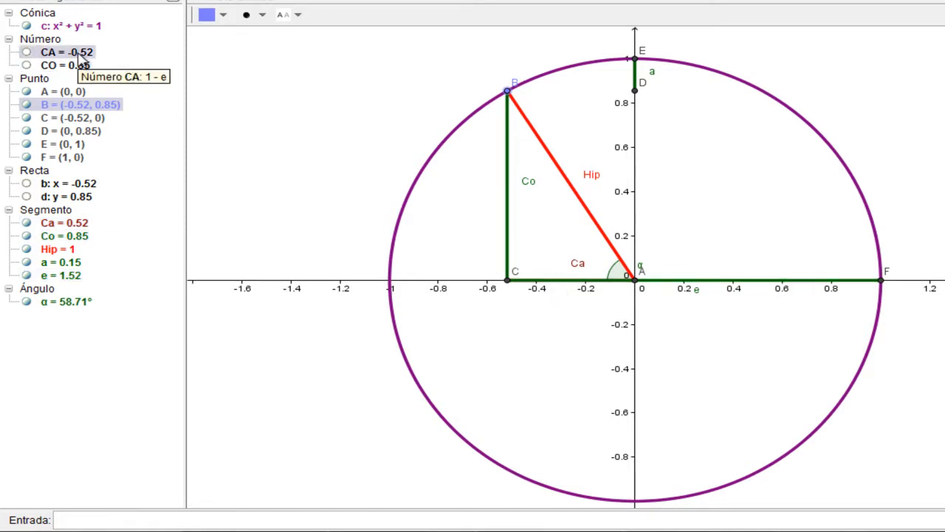
{"action": "left_click_drag", "start_coordinate": [509, 90], "coordinate": [477, 403]}
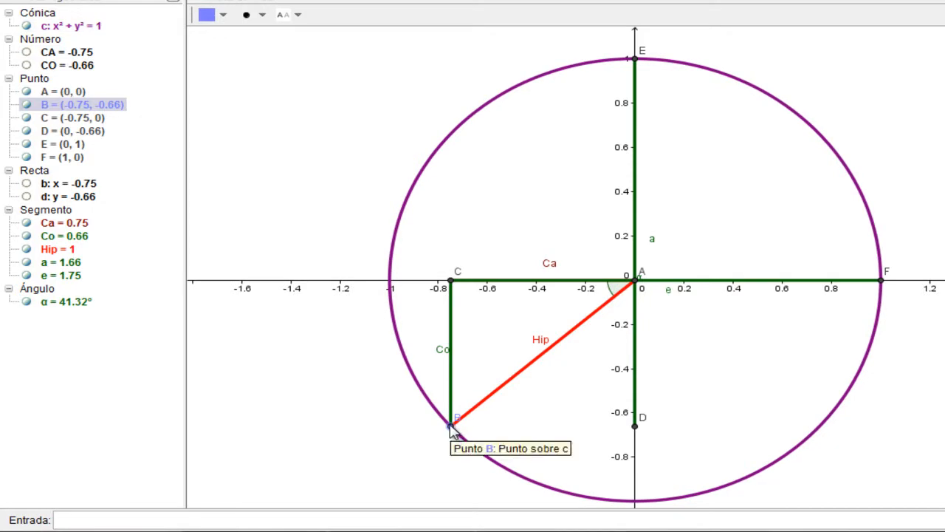
Step: Move point B into the first quadrant, ending at about (0.7, 0.71), and hide segments a and e and points D, E and F
{"action": "left_click_drag", "start_coordinate": [451, 428], "coordinate": [779, 126]}
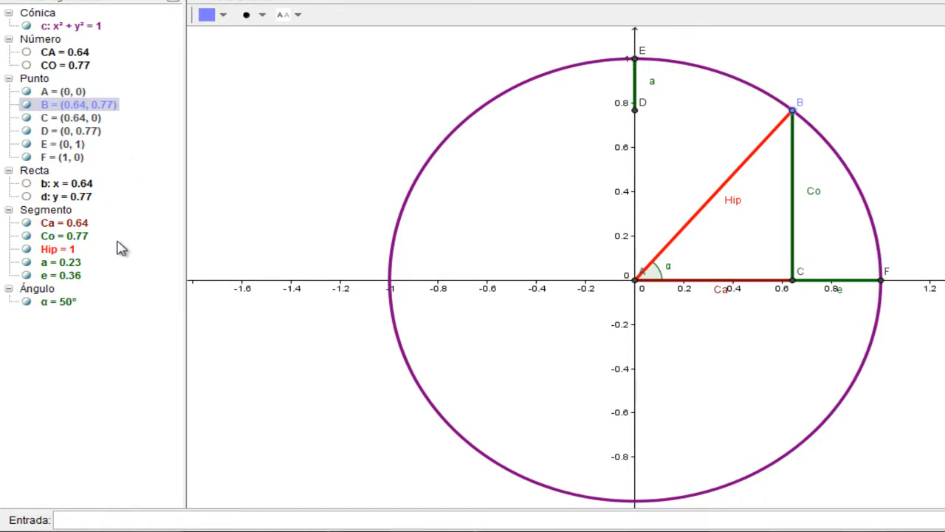
{"action": "left_click", "coordinate": [27, 263]}
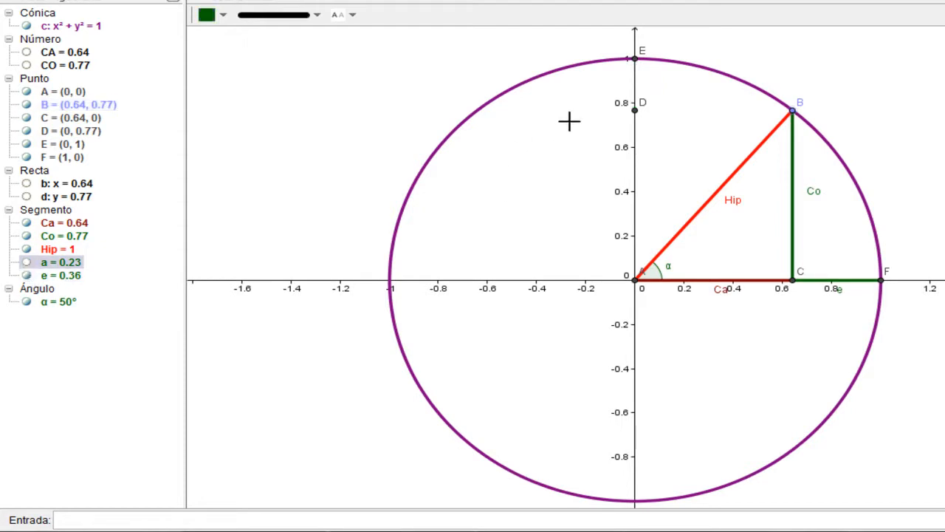
{"action": "left_click", "coordinate": [26, 275]}
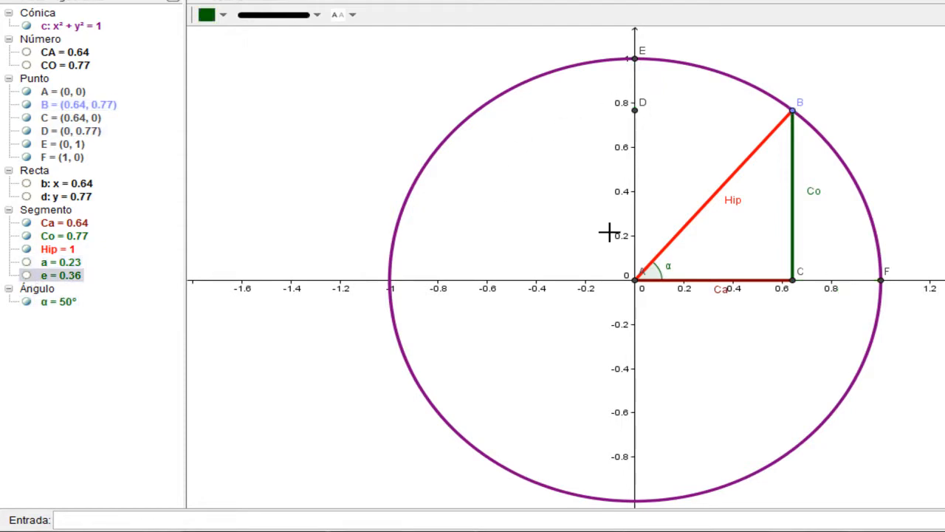
{"action": "left_click", "coordinate": [26, 144]}
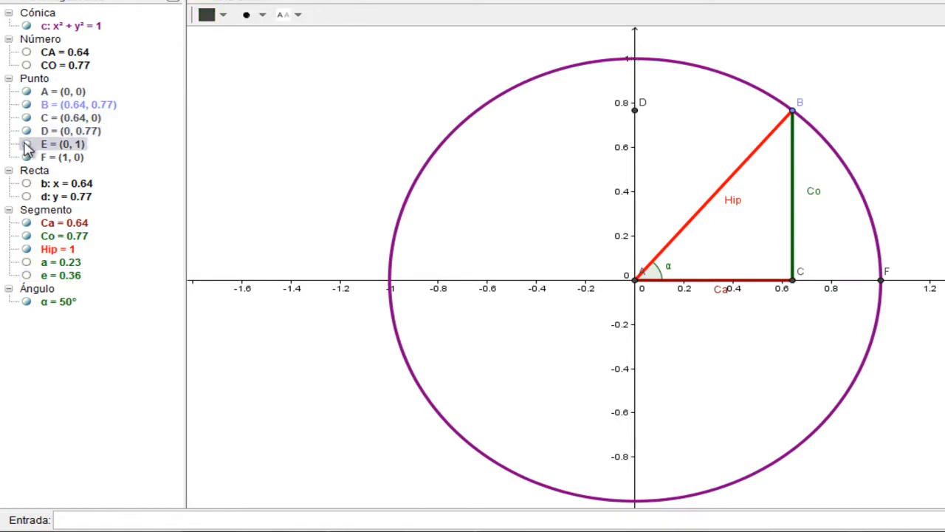
{"action": "left_click", "coordinate": [27, 157]}
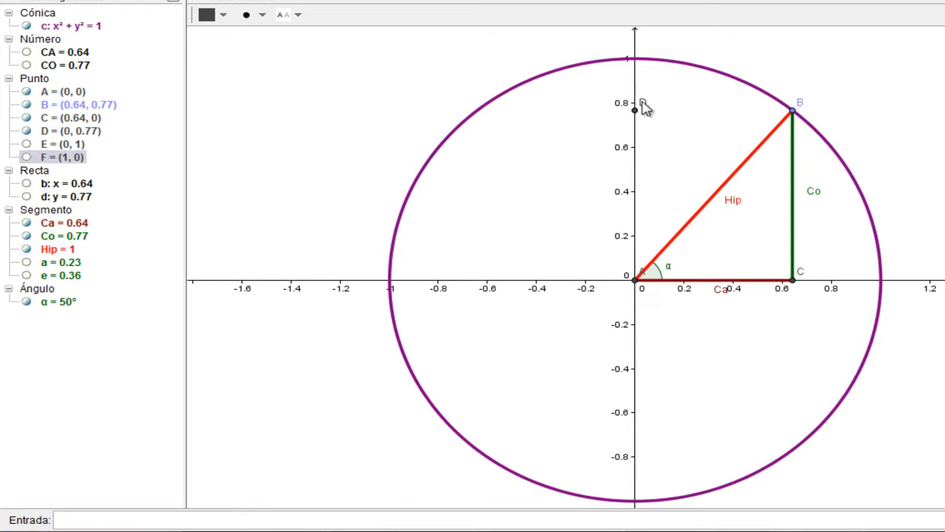
{"action": "left_click", "coordinate": [27, 131]}
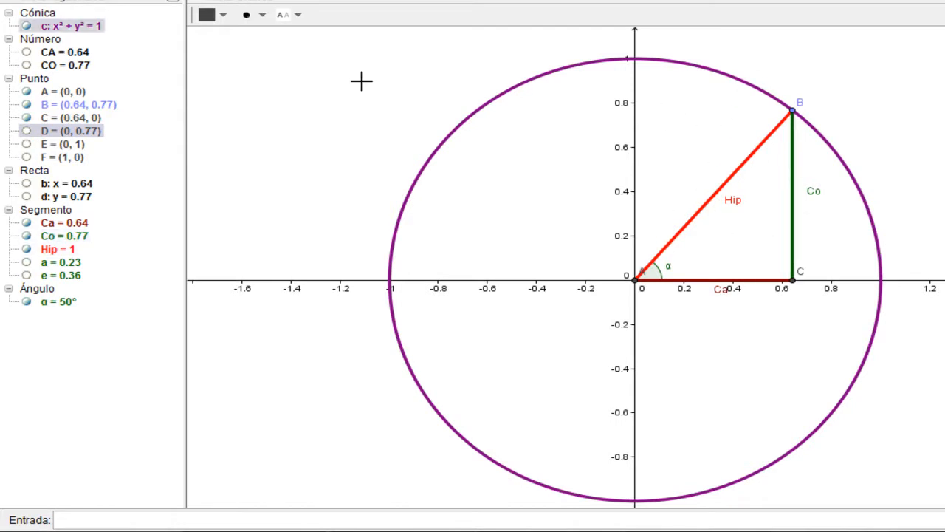
{"action": "left_click_drag", "start_coordinate": [794, 110], "coordinate": [810, 127]}
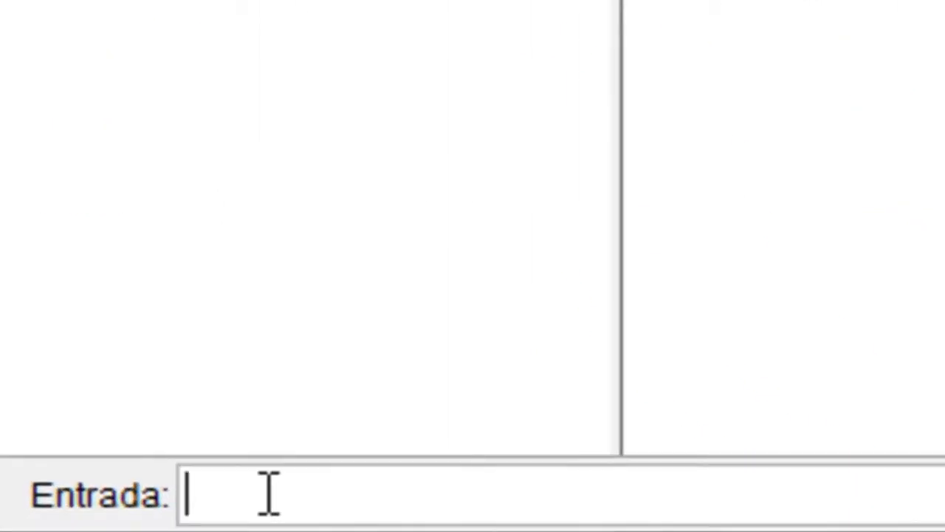
Step: Define the number SEN=CO/Hip as the sine ratio
{"action": "type", "text": "SEn"}
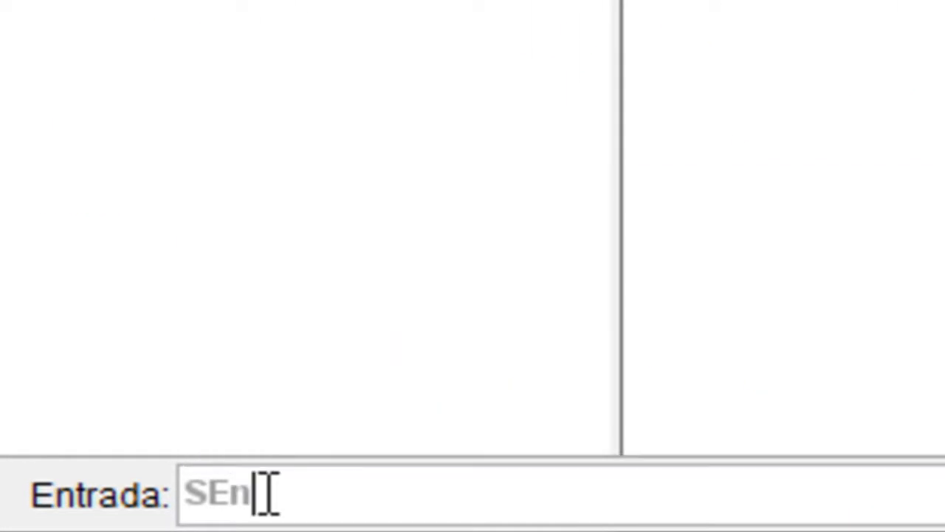
{"action": "key", "text": "BackSpace"}
{"action": "type", "text": "N"}
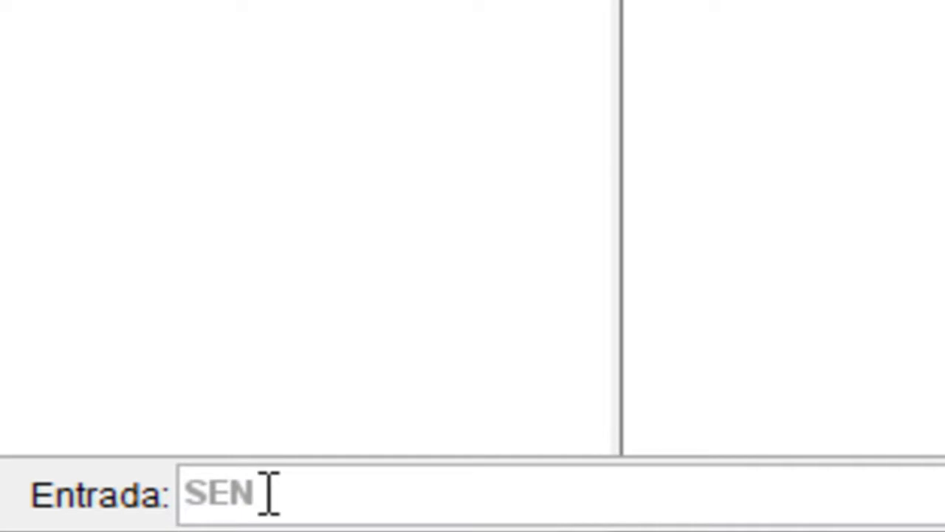
{"action": "key", "text": "BackSpace"}
{"action": "key", "text": "BackSpace"}
{"action": "type", "text": "en"}
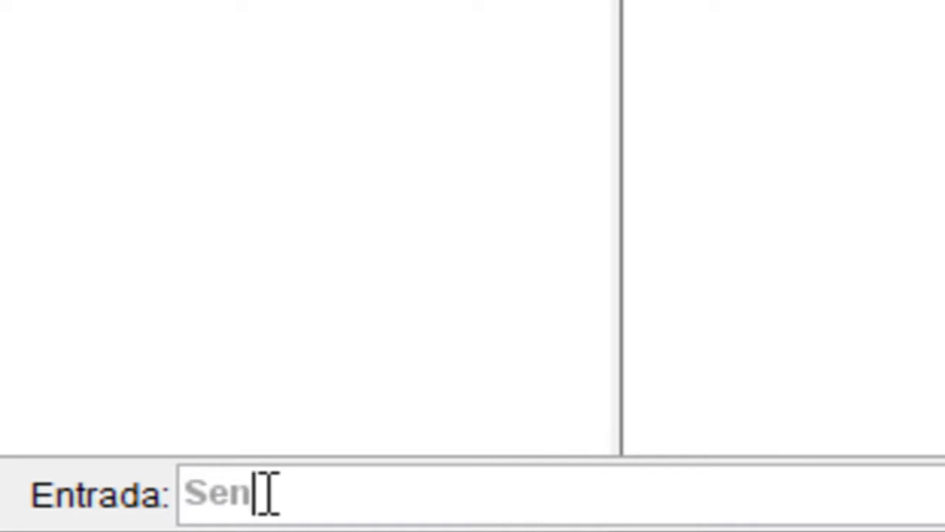
{"action": "key", "text": "BackSpace"}
{"action": "key", "text": "BackSpace"}
{"action": "type", "text": "E"}
{"action": "key", "text": "Escape"}
{"action": "type", "text": "N["}
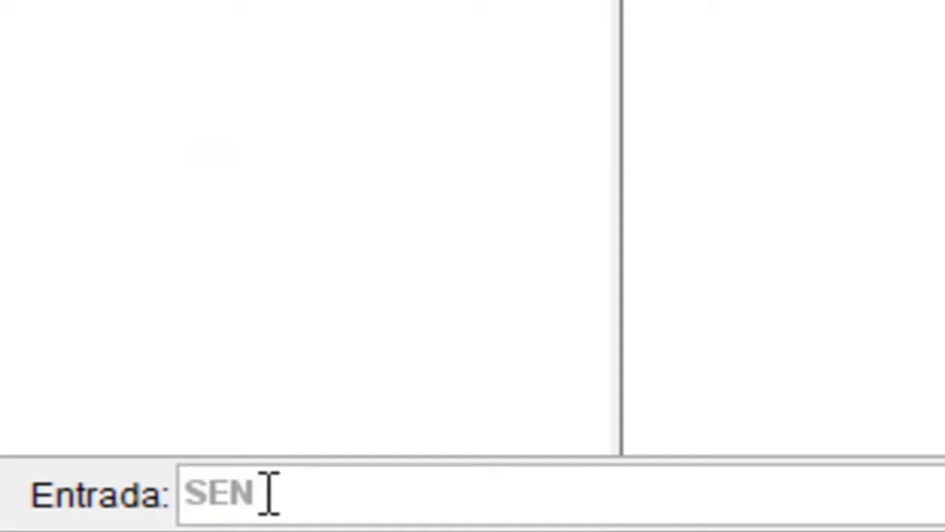
{"action": "type", "text": "="}
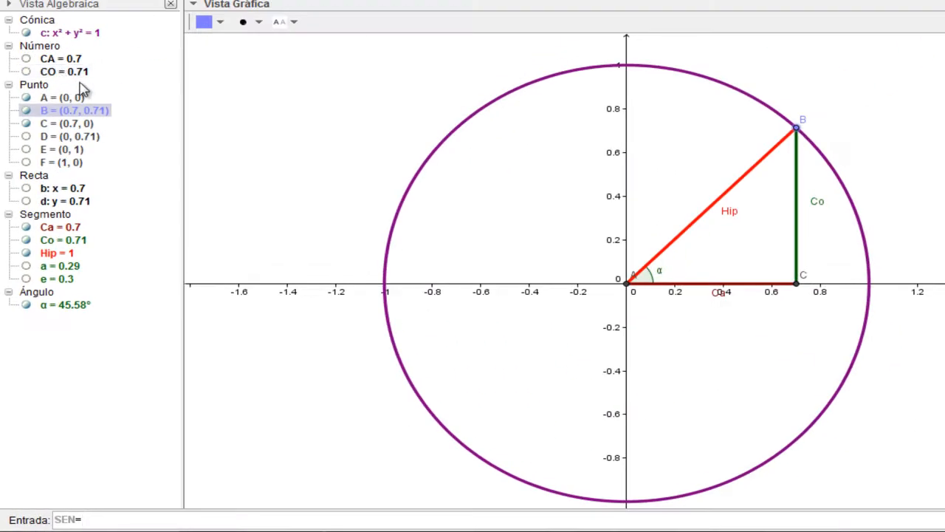
{"action": "type", "text": "CO/Hip"}
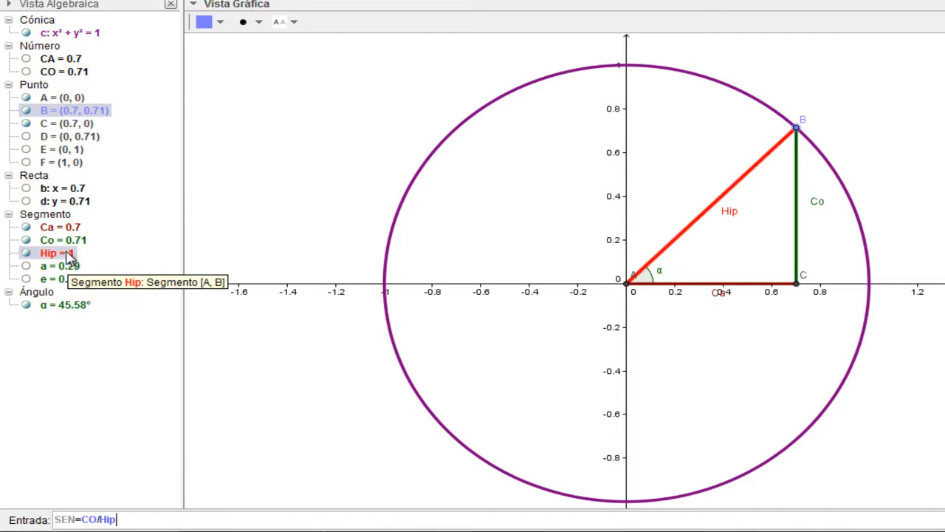
{"action": "key", "text": "Return"}
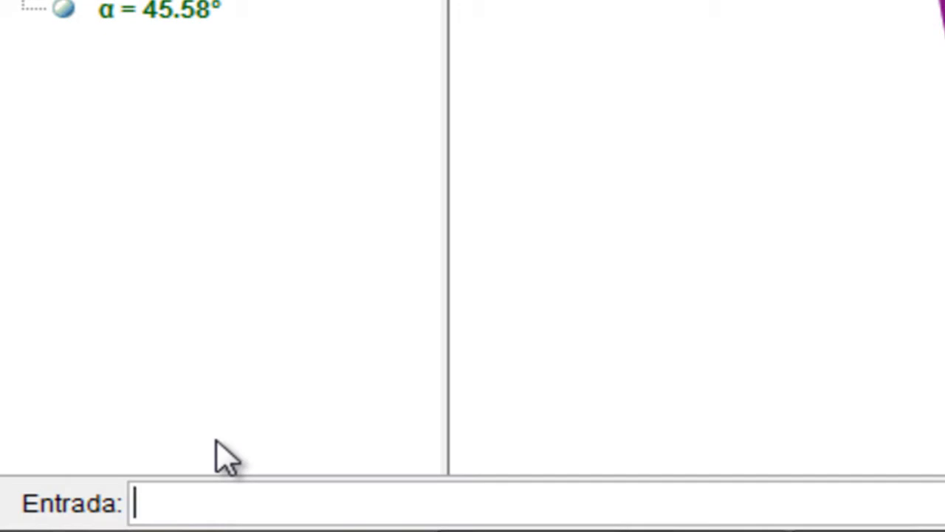
Step: Define the number COS=CA/Hip as the cosine ratio
{"action": "type", "text": "COS="}
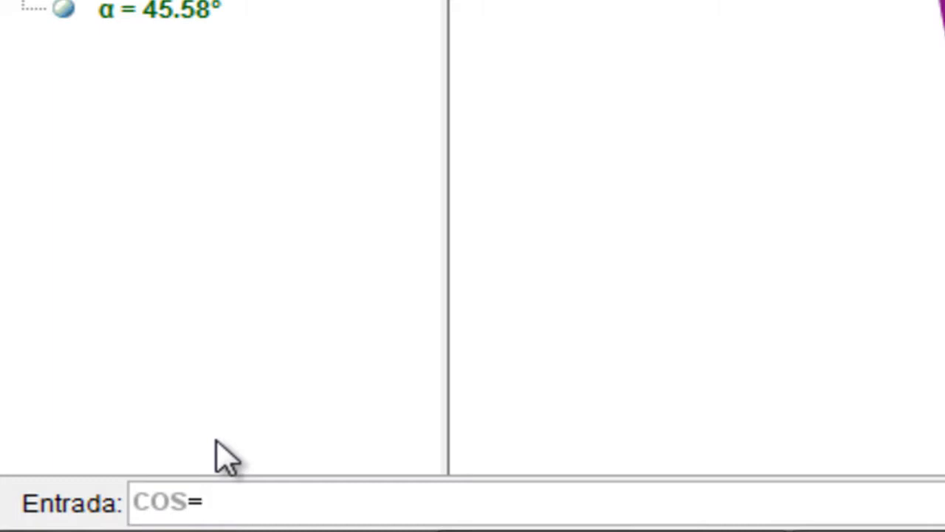
{"action": "type", "text": "CA"}
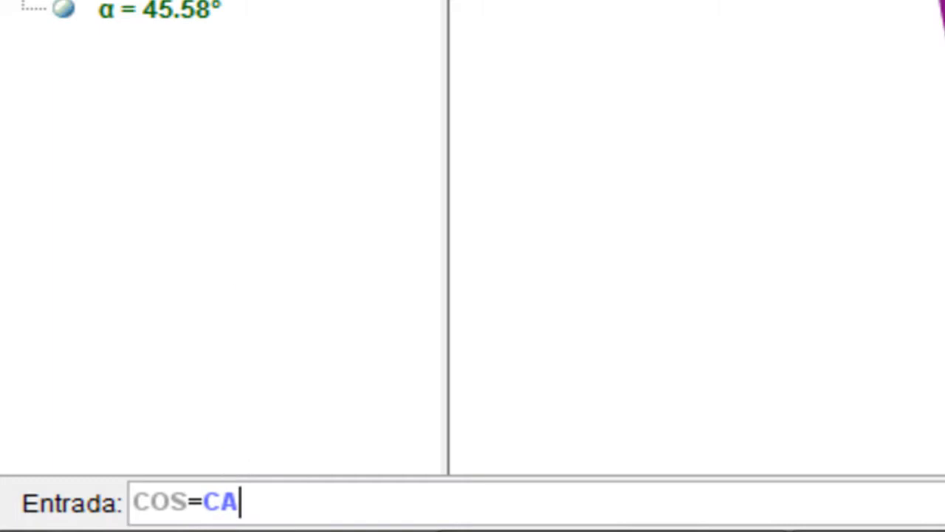
{"action": "type", "text": "/"}
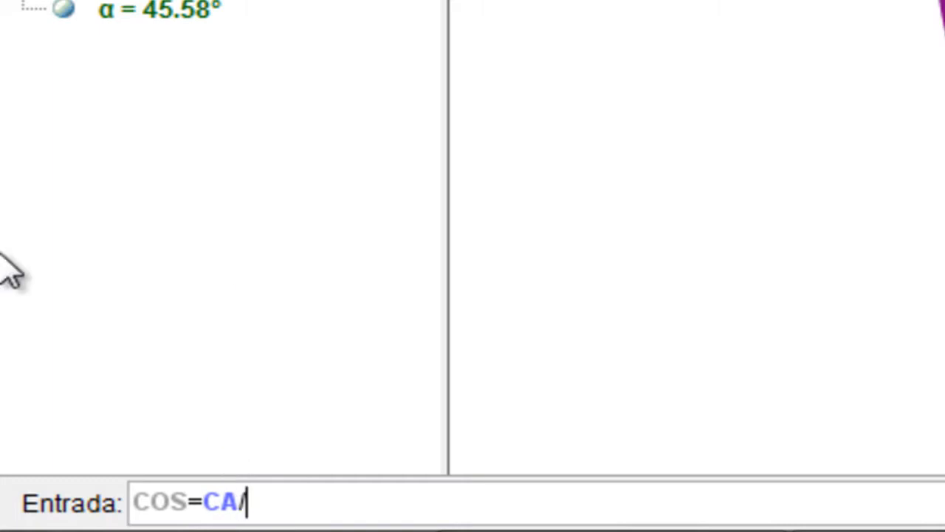
{"action": "type", "text": "Hip"}
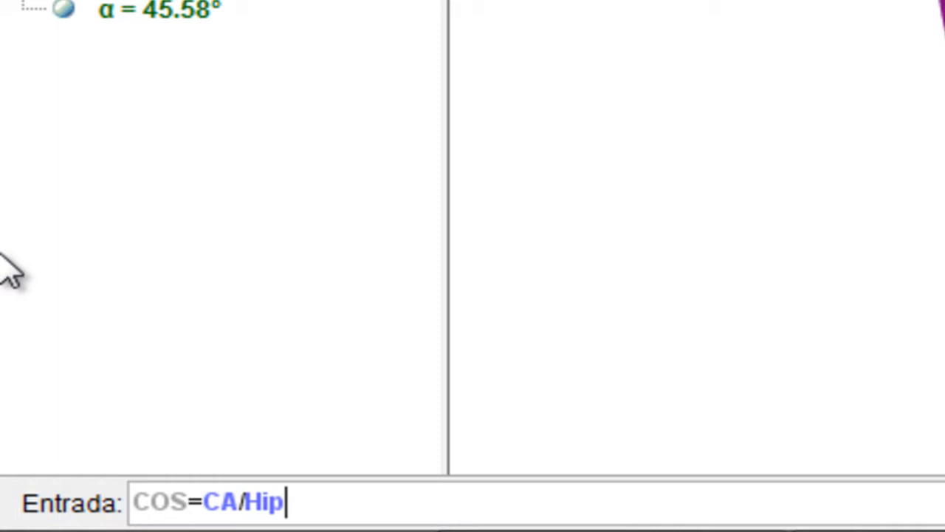
{"action": "key", "text": "Return"}
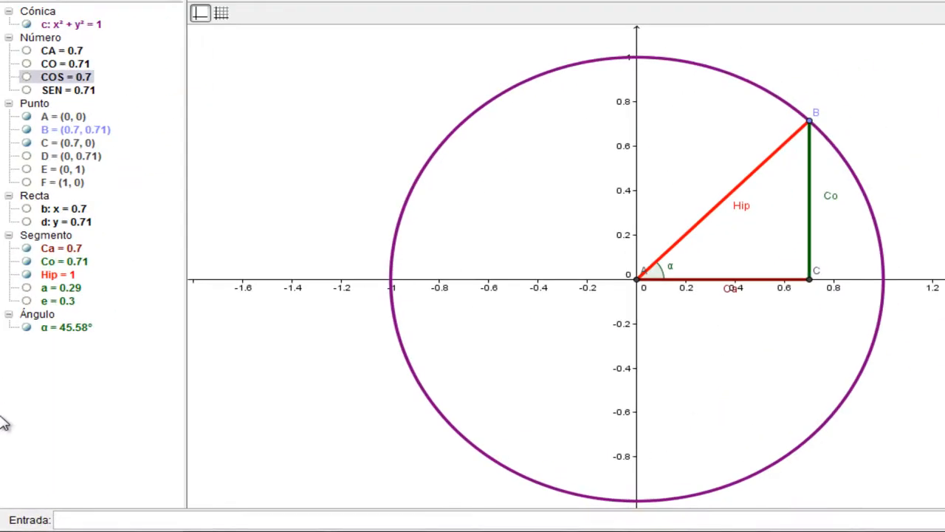
Step: Define the number TAN=CO/CA as the tangent ratio
{"action": "type", "text": "TAN"}
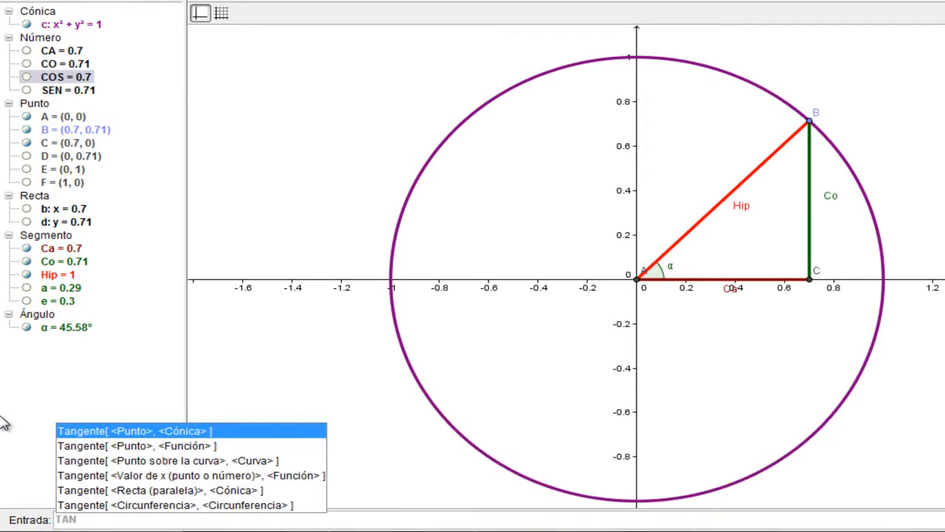
{"action": "type", "text": "=CO/CA"}
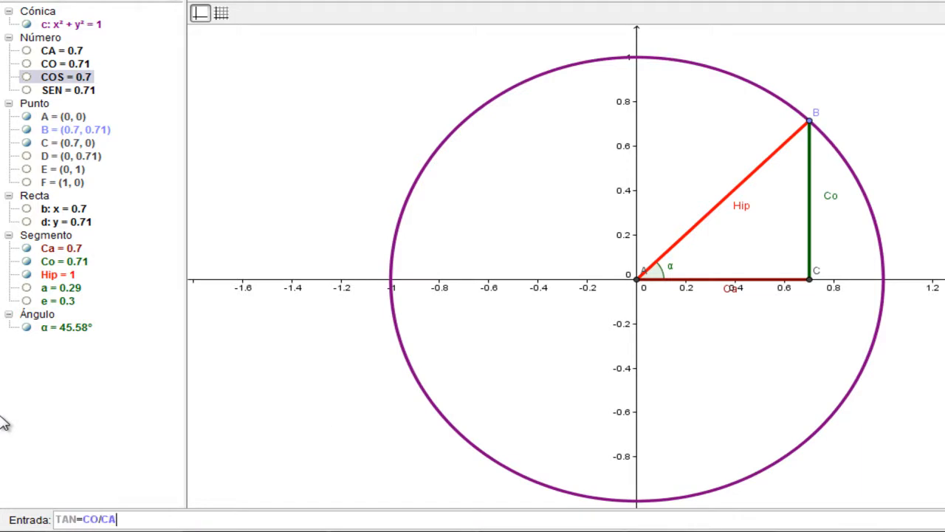
{"action": "key", "text": "Return"}
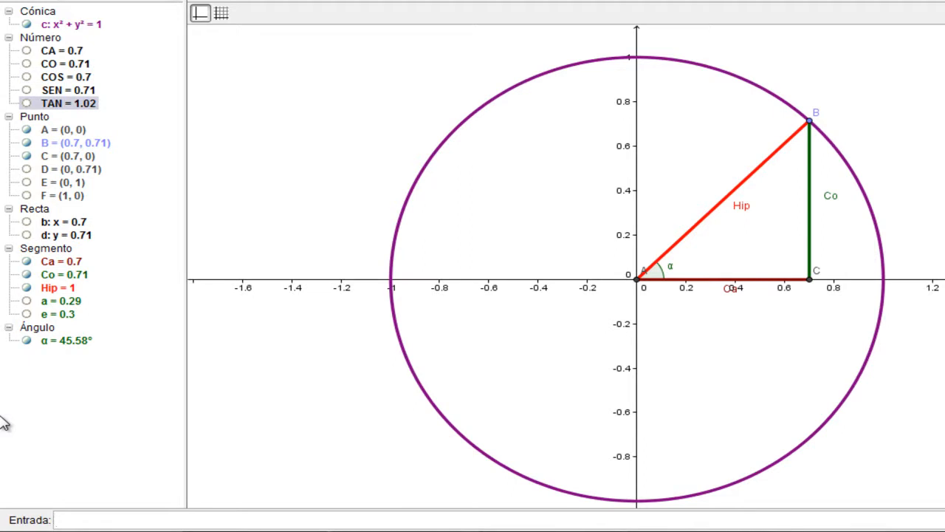
Step: Define the number COT=CA/CO as the cotangent ratio
{"action": "type", "text": "COT=H"}
{"action": "key", "text": "BackSpace"}
{"action": "type", "text": "CA/CO"}
{"action": "key", "text": "Return"}
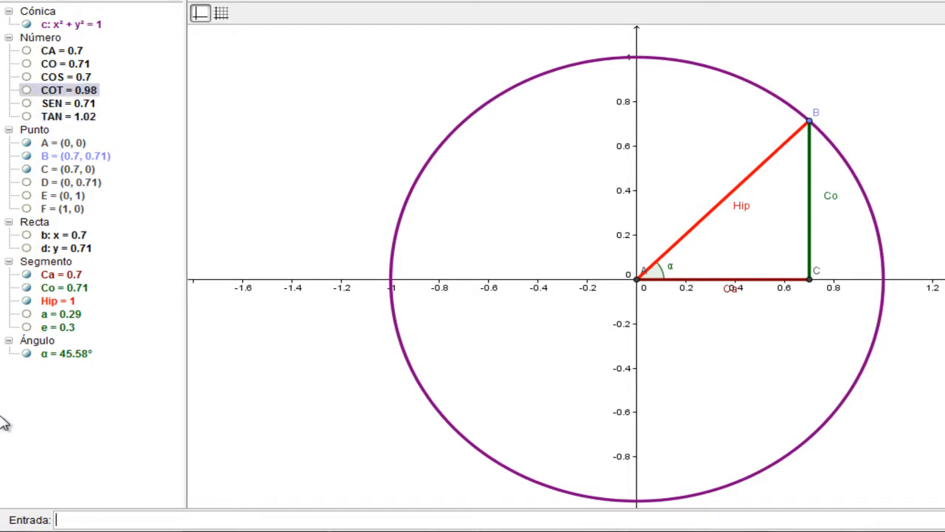
Step: Define the secant and cosecant ratios as the numbers SEC=Hip/CA and CSC=Hip/Co
{"action": "type", "text": "SEC=Hip/CA"}
{"action": "key", "text": "Return"}
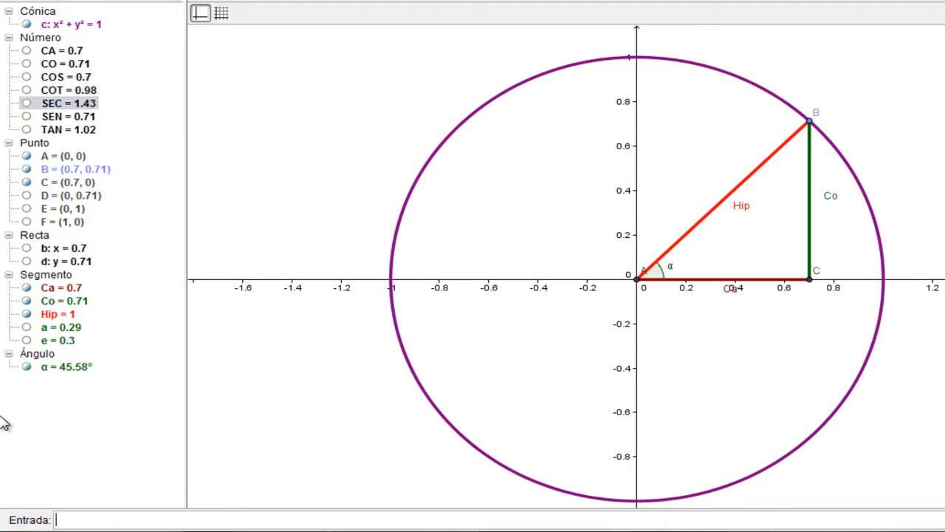
{"action": "type", "text": "CSC=Hip/Co"}
{"action": "key", "text": "Return"}
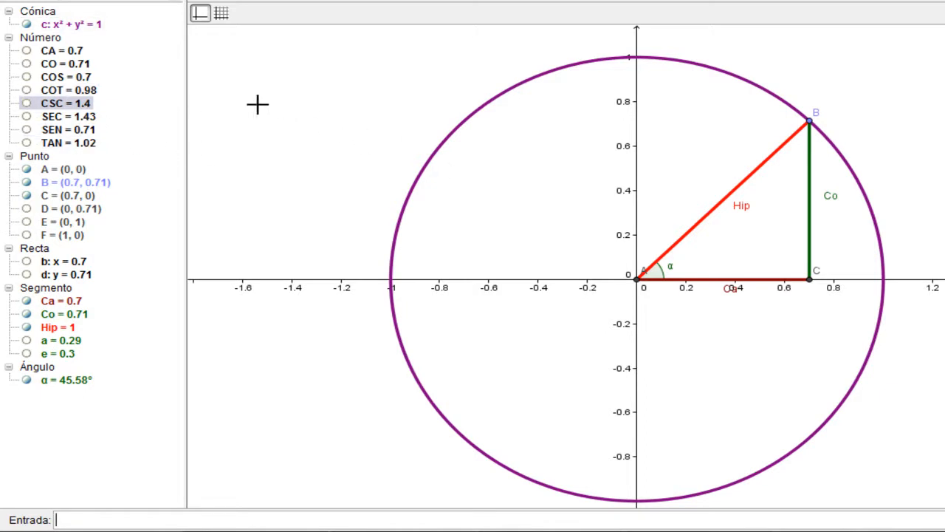
Step: Move point B to about (-0.52, 0.85) and start a LaTeX text beside the circle's upper right part reading Sen(\alpha)=
{"action": "left_click_drag", "start_coordinate": [811, 119], "coordinate": [515, 104]}
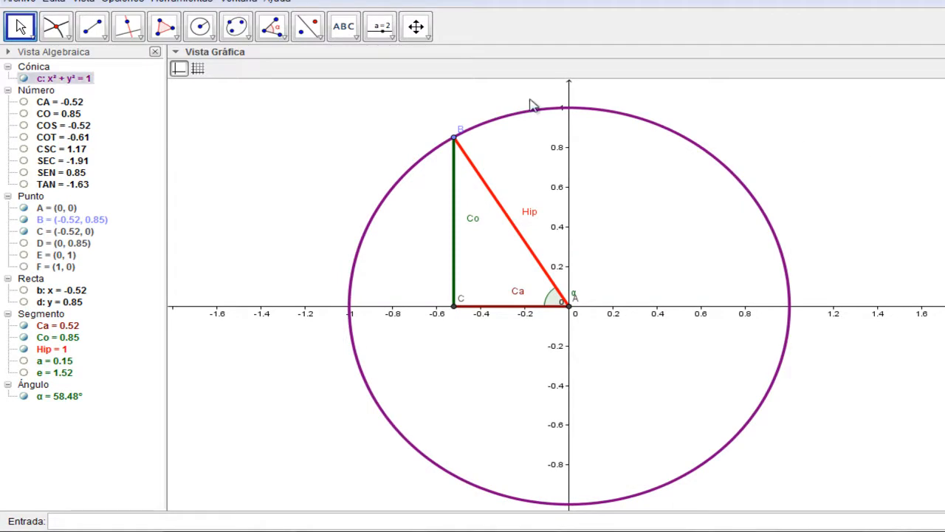
{"action": "left_click", "coordinate": [346, 35]}
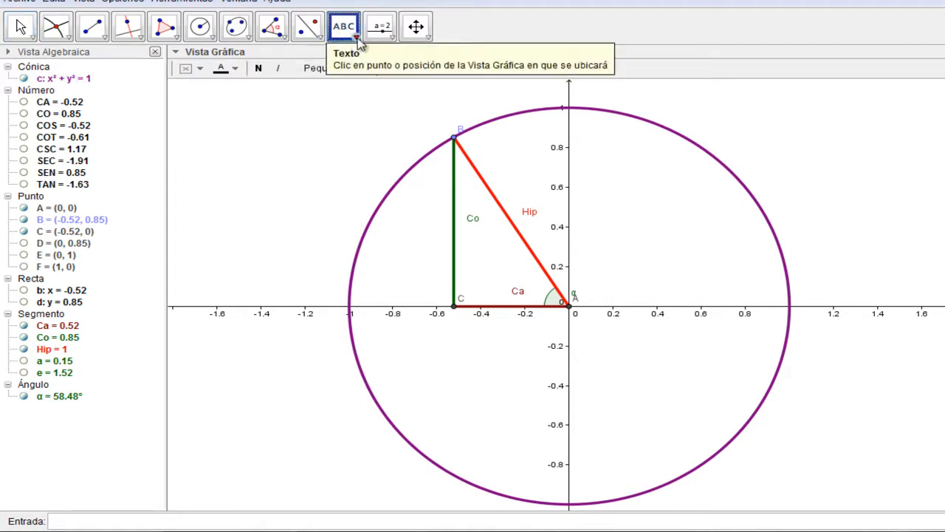
{"action": "left_click", "coordinate": [820, 126]}
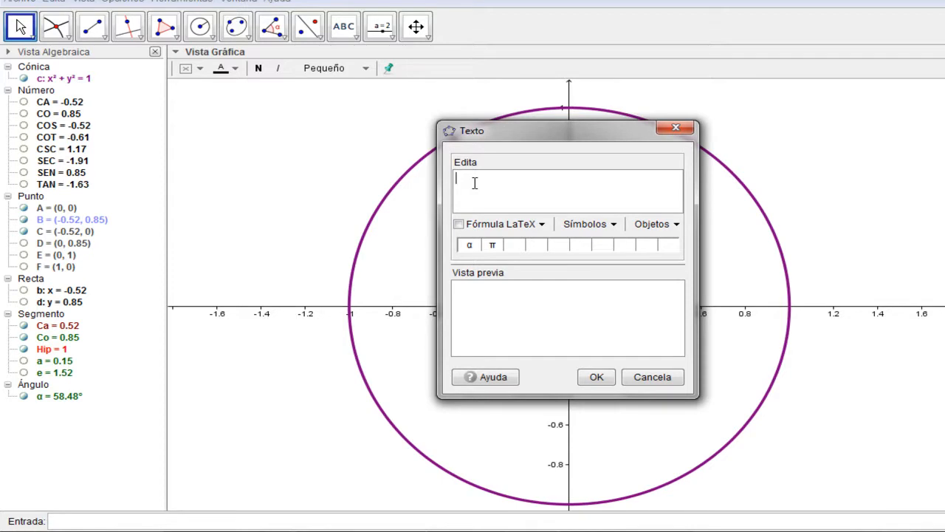
{"action": "left_click", "coordinate": [459, 224]}
{"action": "left_click", "coordinate": [471, 181]}
{"action": "type", "text": "Sen("}
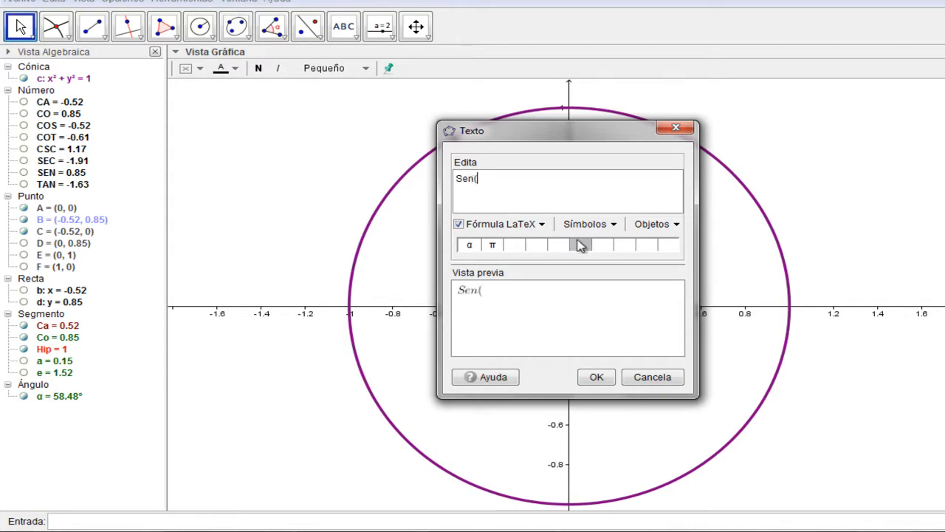
{"action": "left_click", "coordinate": [618, 228]}
{"action": "mouse_move", "coordinate": [616, 250]}
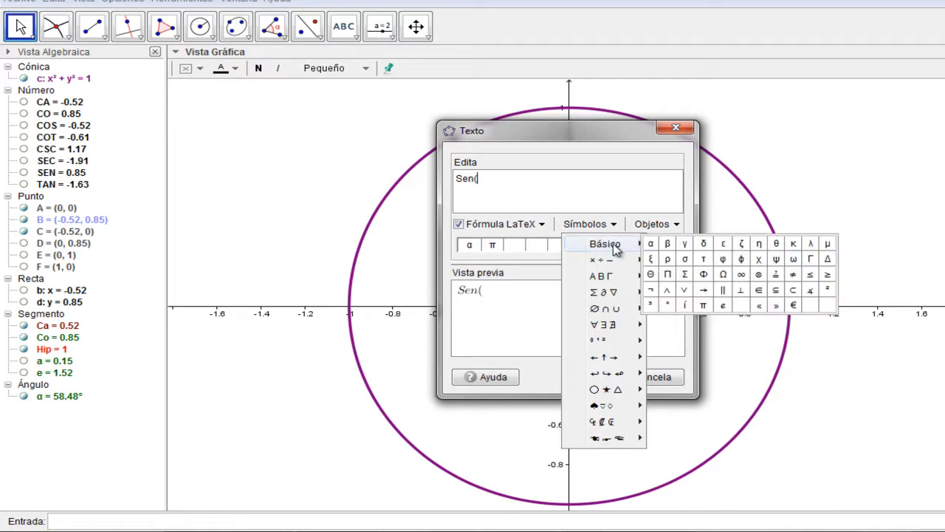
{"action": "left_click", "coordinate": [650, 246]}
{"action": "left_click_drag", "start_coordinate": [590, 133], "coordinate": [847, 133]}
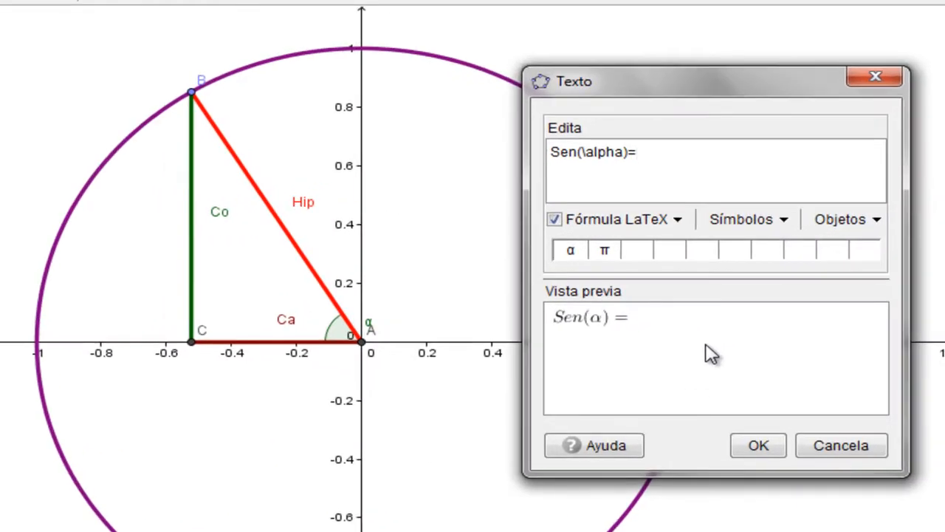
Step: Insert a fraction after the equals sign of the sine text and put the object CO in its numerator
{"action": "left_click", "coordinate": [631, 224]}
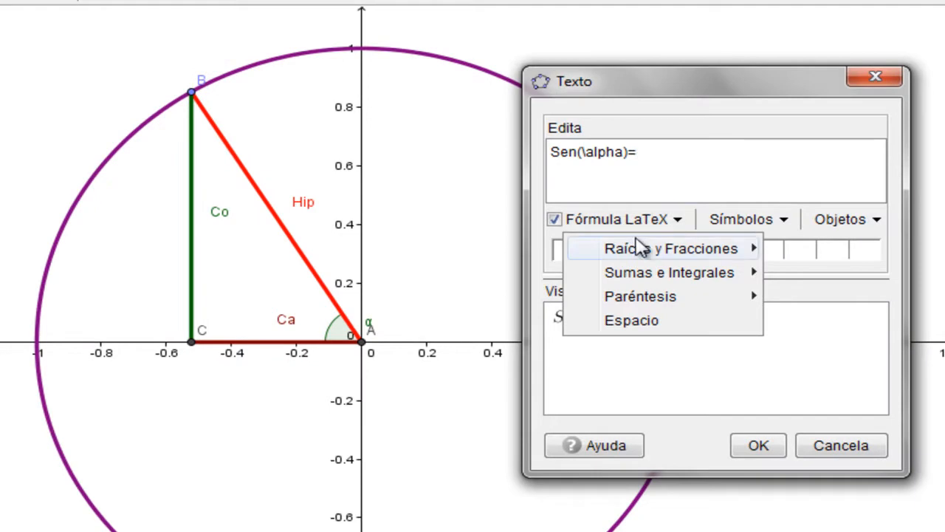
{"action": "mouse_move", "coordinate": [650, 250]}
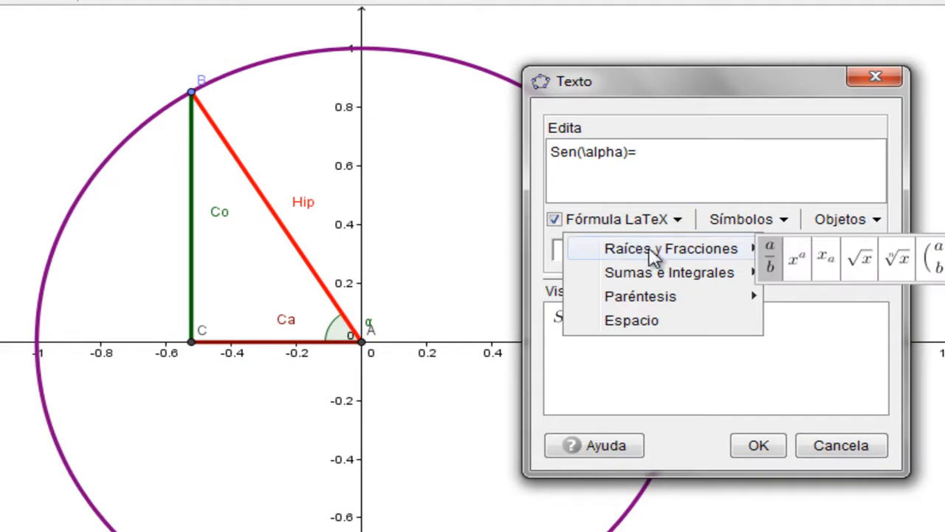
{"action": "left_click", "coordinate": [772, 255]}
{"action": "key", "text": "Left"}
{"action": "key", "text": "Left"}
{"action": "key", "text": "Left"}
{"action": "key", "text": "Left"}
{"action": "key", "text": "BackSpace"}
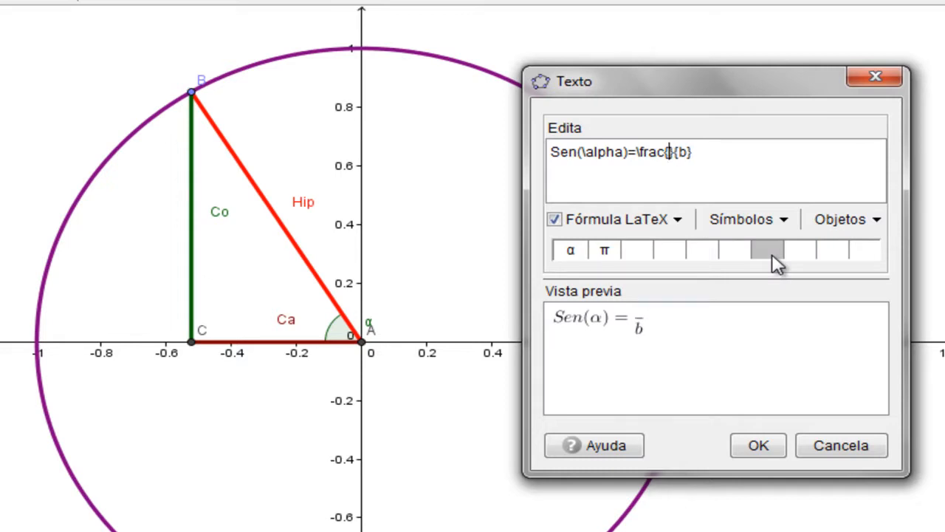
{"action": "left_click", "coordinate": [877, 221]}
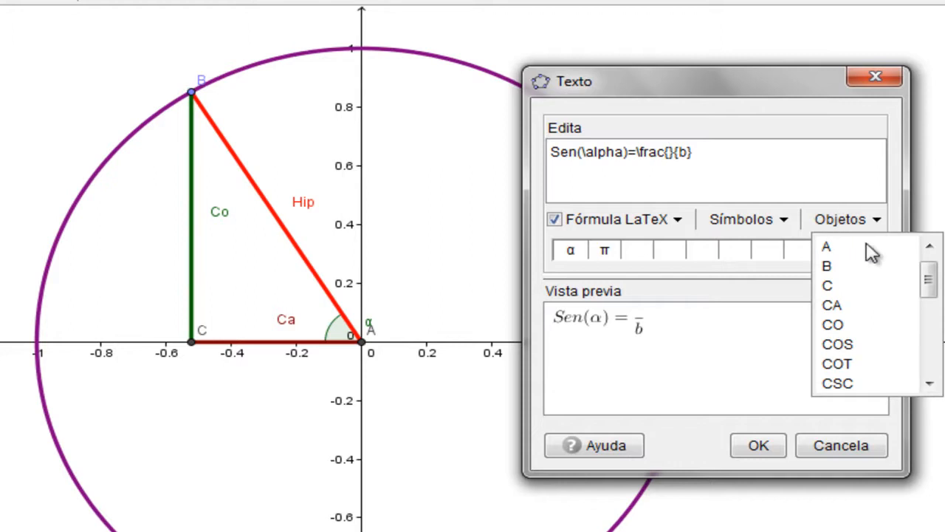
{"action": "left_click", "coordinate": [837, 328]}
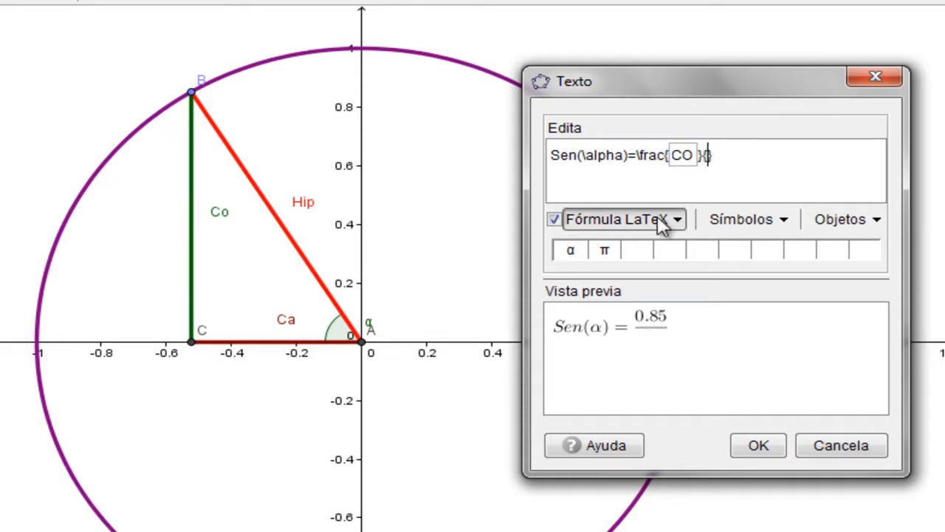
Step: Put the object Hip in the denominator of the sine fraction and add an equals sign after it
{"action": "left_click", "coordinate": [849, 220]}
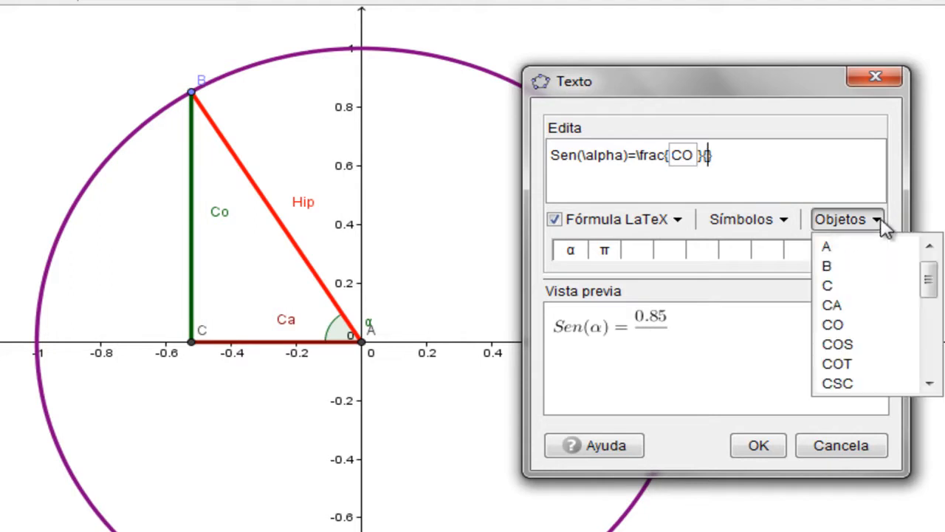
{"action": "scroll", "coordinate": [889, 323], "scroll_direction": "down", "scroll_amount": 2}
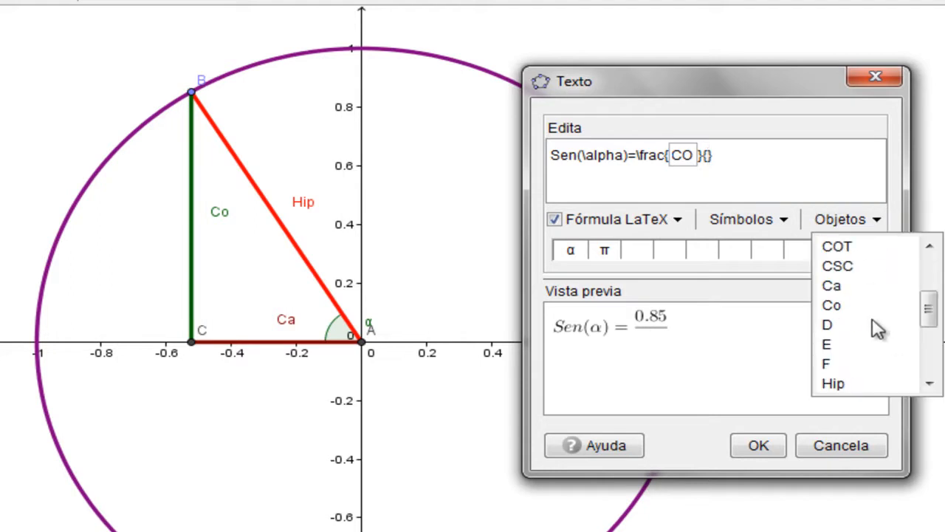
{"action": "left_click", "coordinate": [840, 387]}
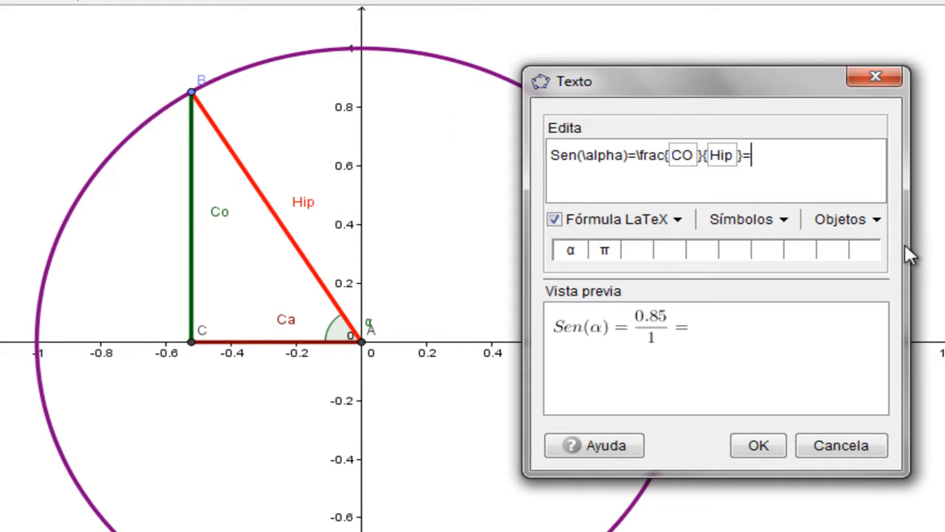
Step: Append the object SEN after the last equals sign and place the finished sine text
{"action": "left_click", "coordinate": [883, 226]}
{"action": "scroll", "coordinate": [842, 332], "scroll_direction": "down", "scroll_amount": 1}
{"action": "scroll", "coordinate": [842, 331], "scroll_direction": "down", "scroll_amount": 2}
{"action": "scroll", "coordinate": [842, 331], "scroll_direction": "up", "scroll_amount": 5}
{"action": "scroll", "coordinate": [845, 329], "scroll_direction": "down", "scroll_amount": 4}
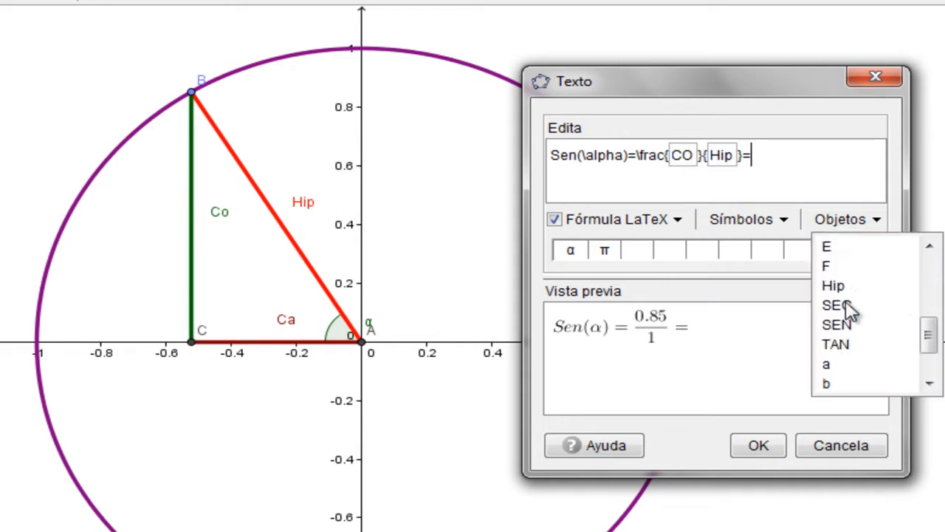
{"action": "left_click", "coordinate": [847, 327]}
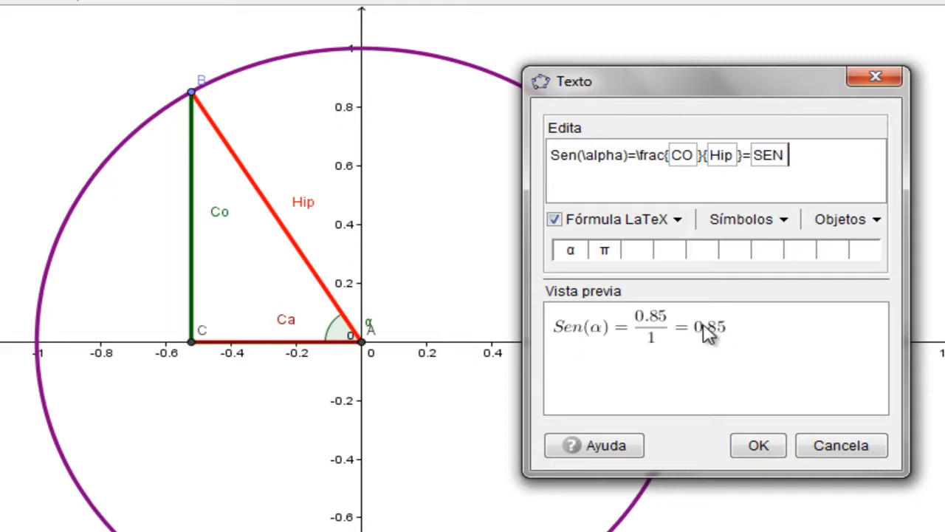
{"action": "left_click", "coordinate": [762, 447]}
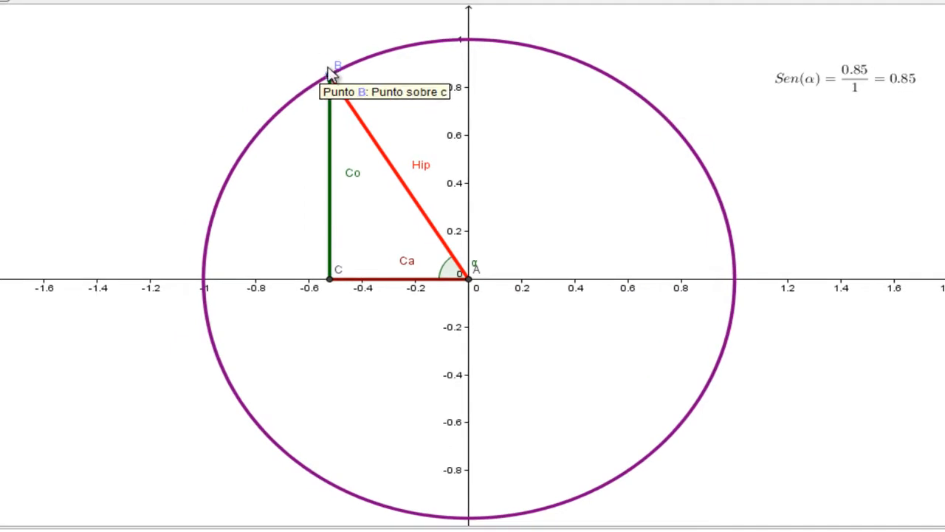
Step: Move point B through the third and first quadrants, ending at about (0.67, 0.75), to examine how the sine text responds
{"action": "left_click_drag", "start_coordinate": [332, 78], "coordinate": [308, 404]}
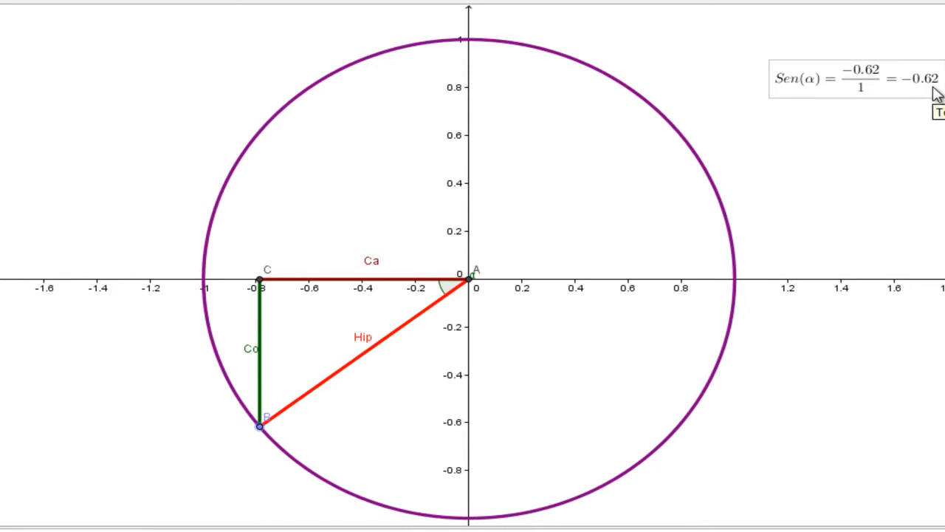
{"action": "left_click_drag", "start_coordinate": [262, 427], "coordinate": [623, 120]}
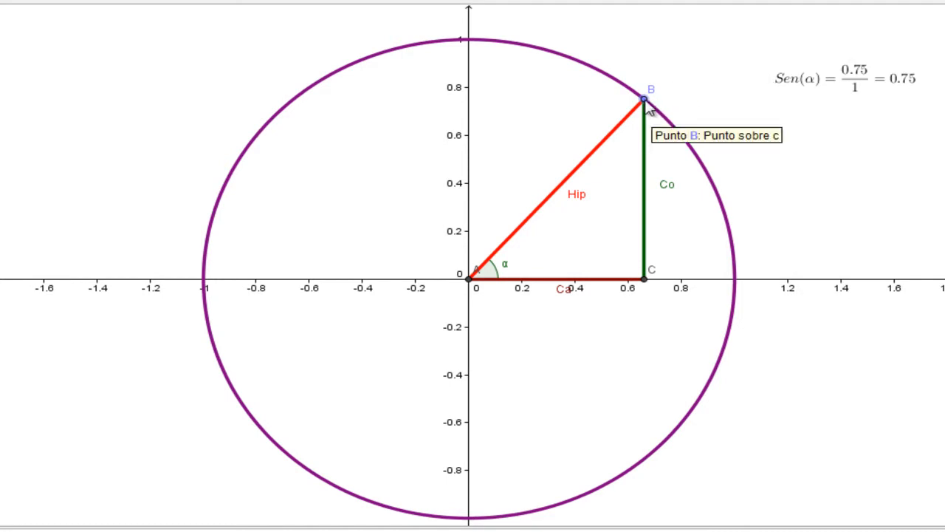
{"action": "left_click_drag", "start_coordinate": [644, 101], "coordinate": [669, 143]}
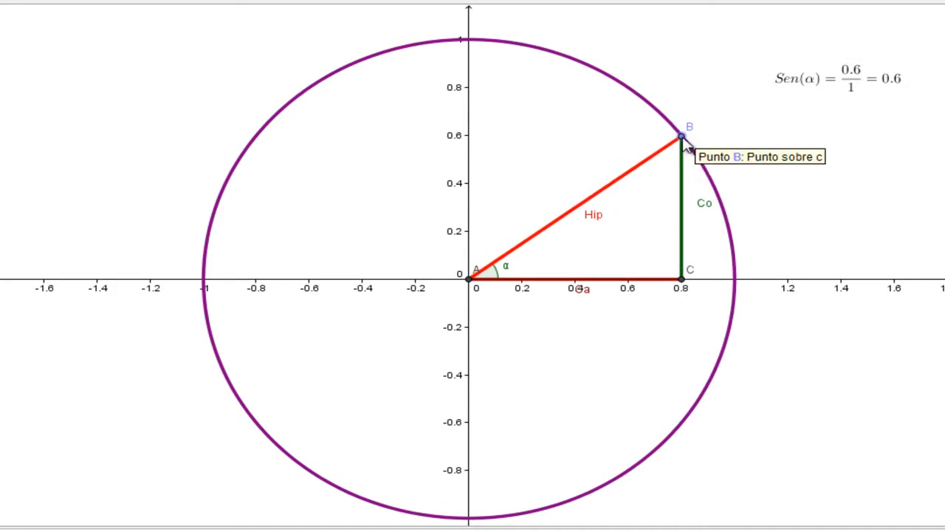
{"action": "left_click_drag", "start_coordinate": [684, 144], "coordinate": [645, 102]}
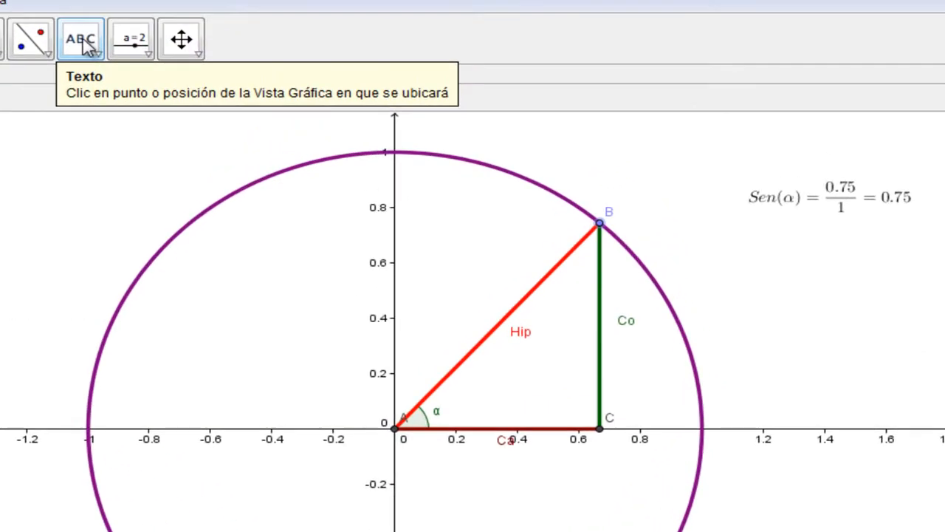
Step: Start a LaTeX text below the sine text reading Cos(\alpha)
{"action": "left_click", "coordinate": [99, 54]}
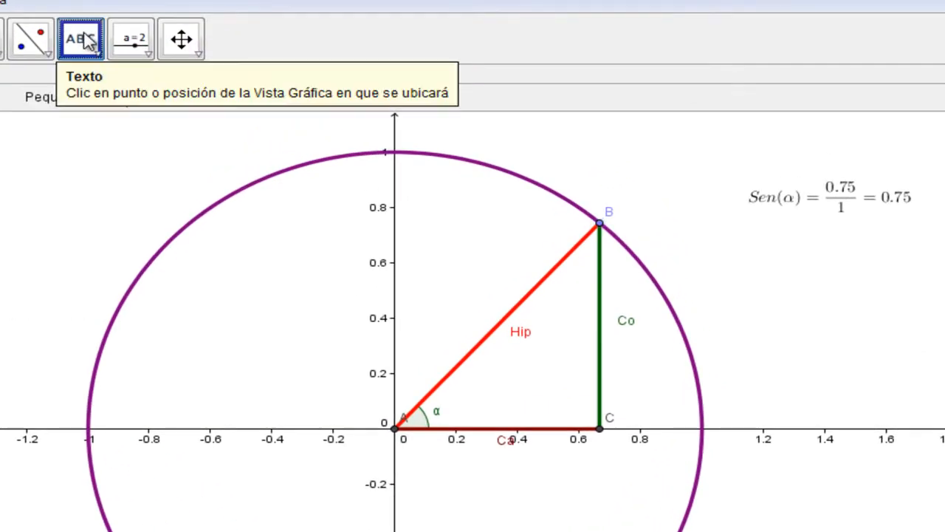
{"action": "left_click", "coordinate": [754, 238]}
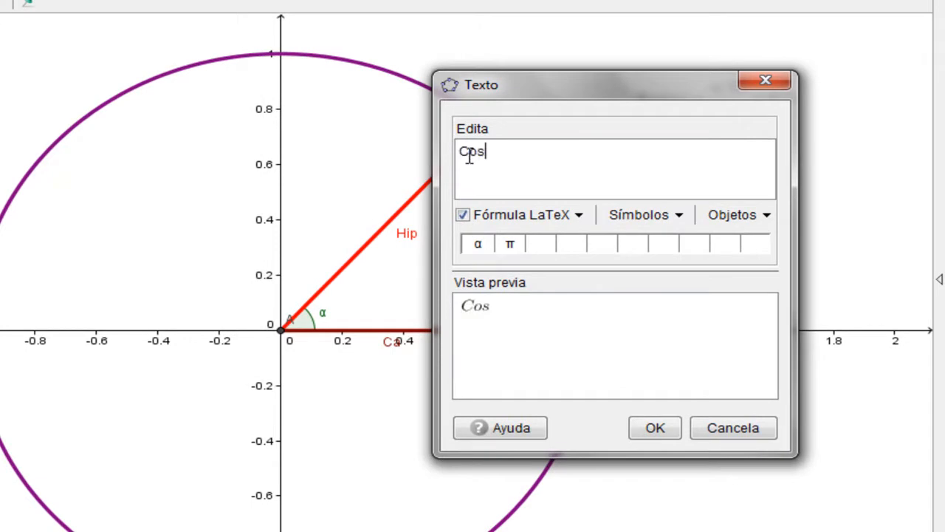
{"action": "type", "text": "Cos("}
{"action": "left_click", "coordinate": [664, 220]}
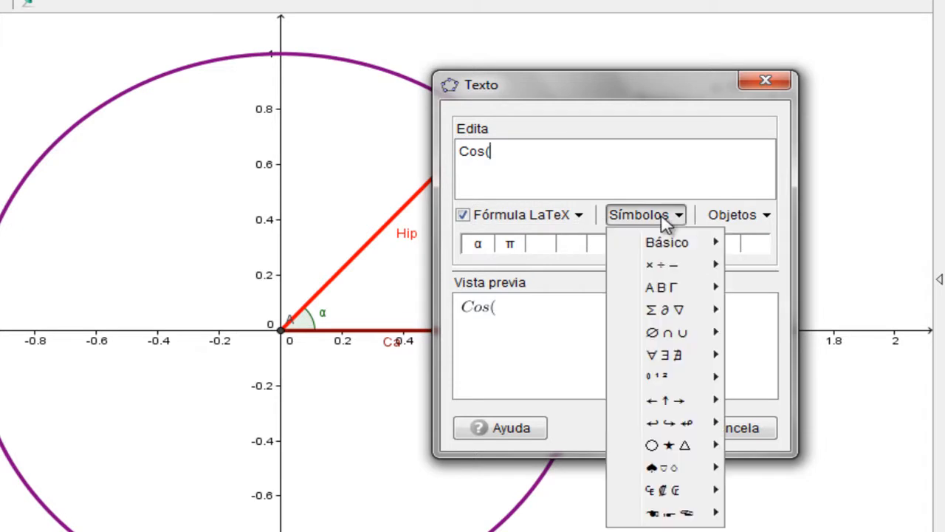
{"action": "mouse_move", "coordinate": [667, 247]}
{"action": "left_click", "coordinate": [354, 247]}
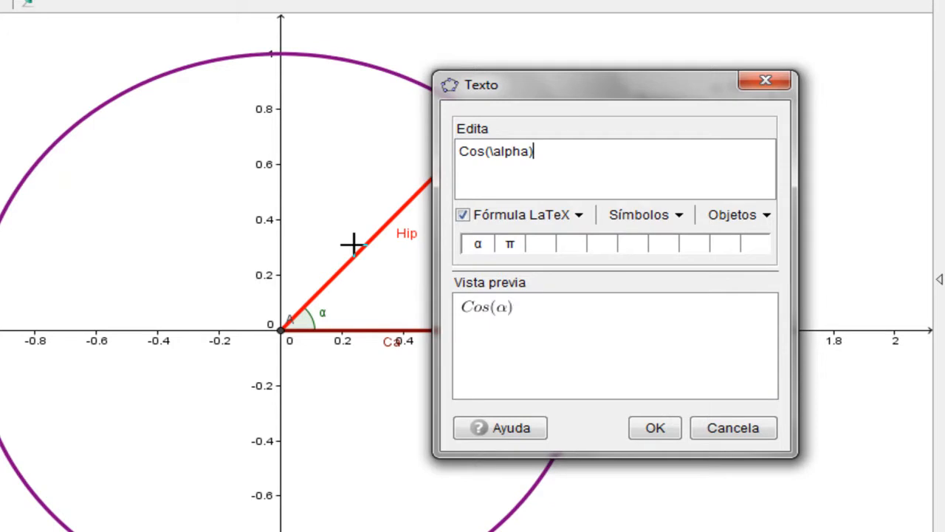
Step: Add an equals sign and a fraction to the cosine text, with the object CA as its numerator
{"action": "left_click", "coordinate": [512, 227]}
{"action": "mouse_move", "coordinate": [534, 246]}
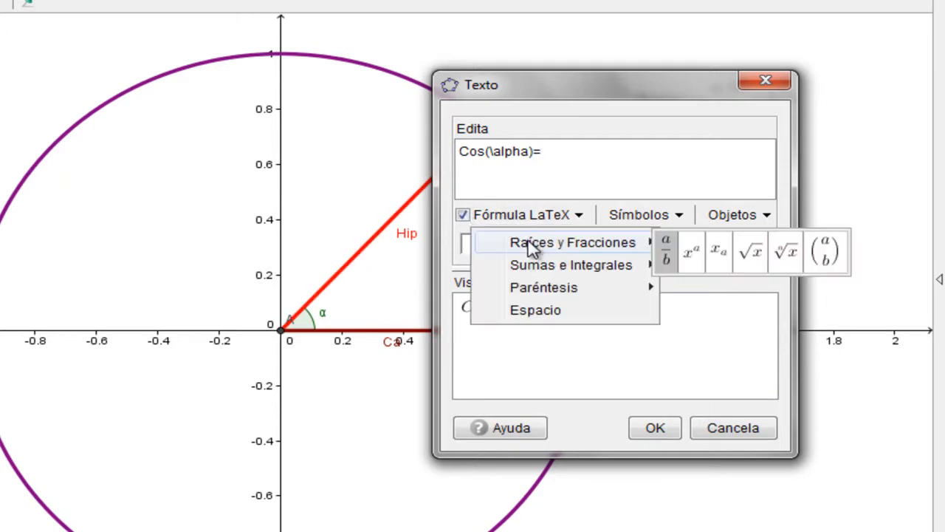
{"action": "left_click", "coordinate": [664, 253]}
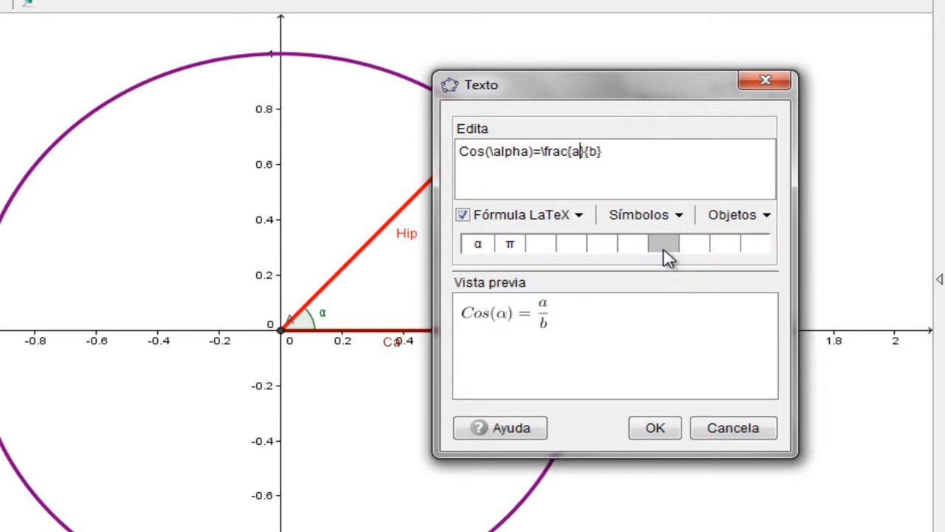
{"action": "key", "text": "BackSpace"}
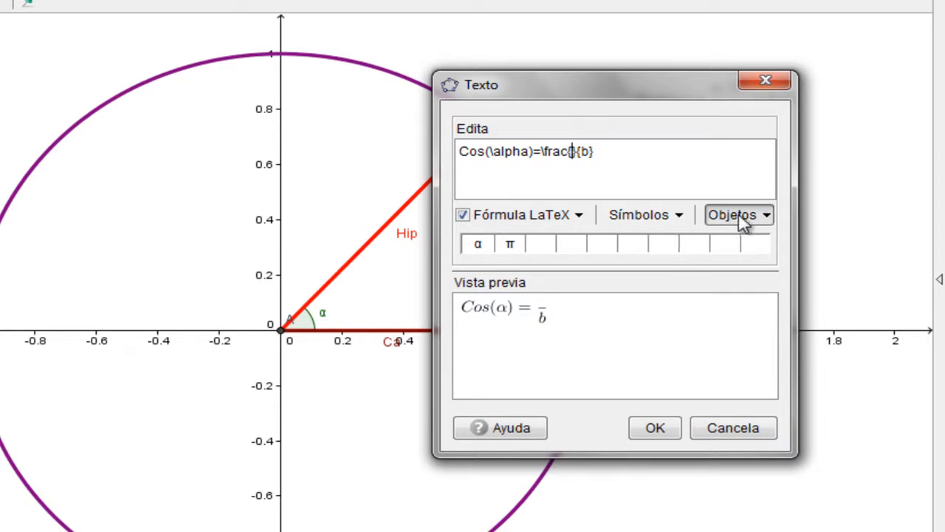
{"action": "left_click", "coordinate": [766, 216]}
{"action": "left_click_drag", "start_coordinate": [817, 320], "coordinate": [818, 281]}
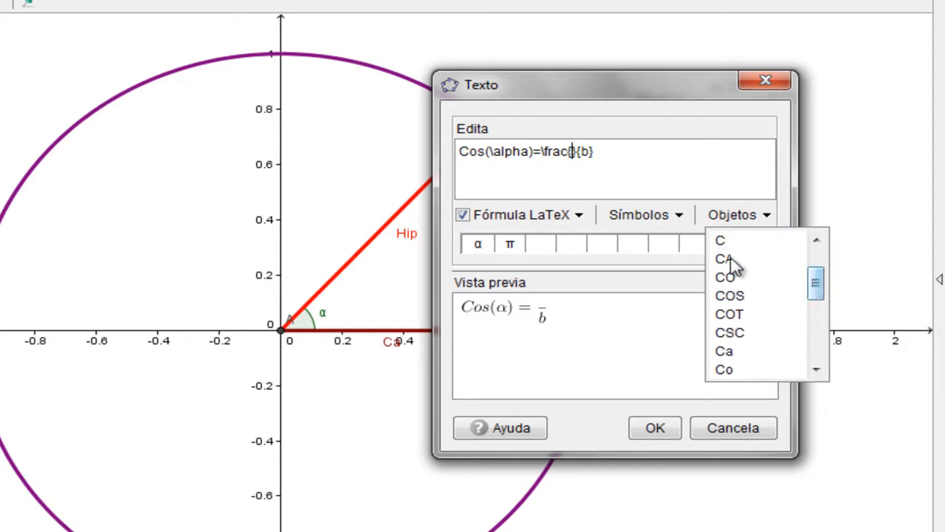
{"action": "left_click", "coordinate": [724, 260]}
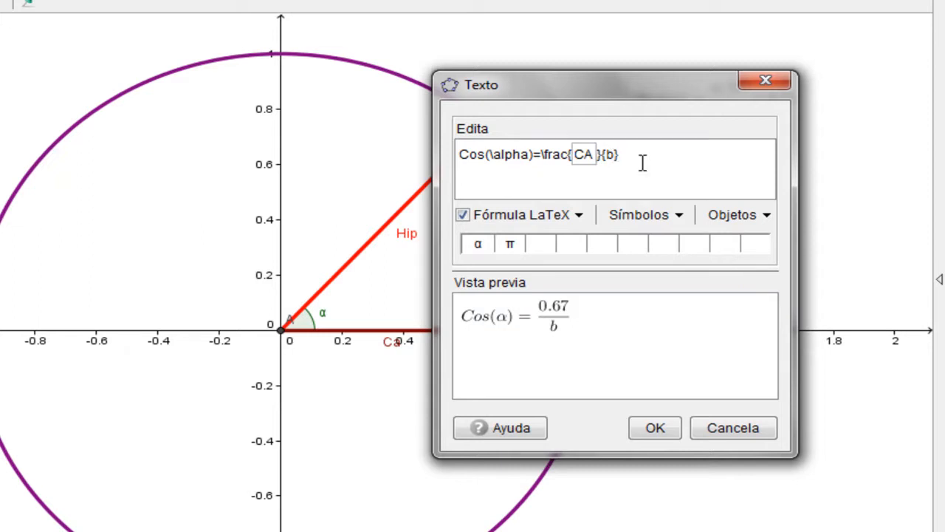
Step: Put the object Hip in the denominator of the cosine fraction and add an equals sign after it
{"action": "left_click", "coordinate": [771, 216]}
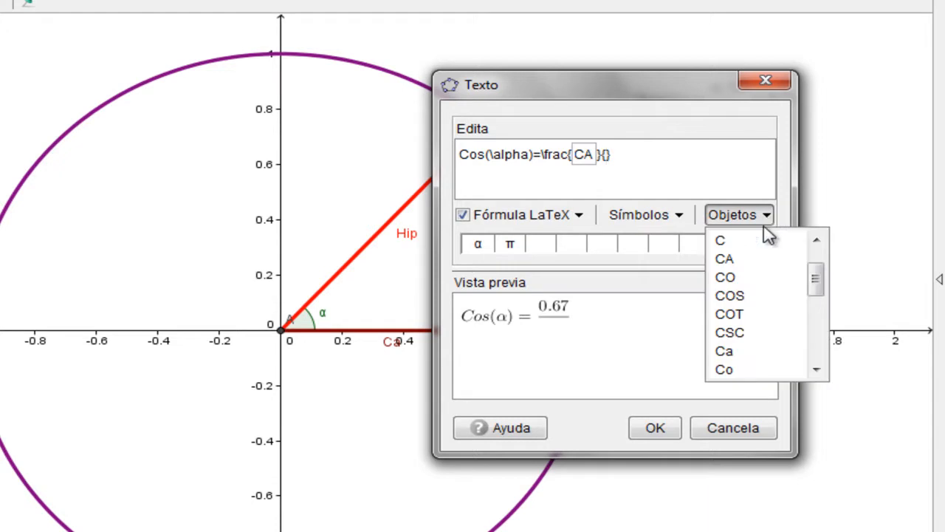
{"action": "scroll", "coordinate": [753, 328], "scroll_direction": "down", "scroll_amount": 3}
{"action": "left_click", "coordinate": [738, 279]}
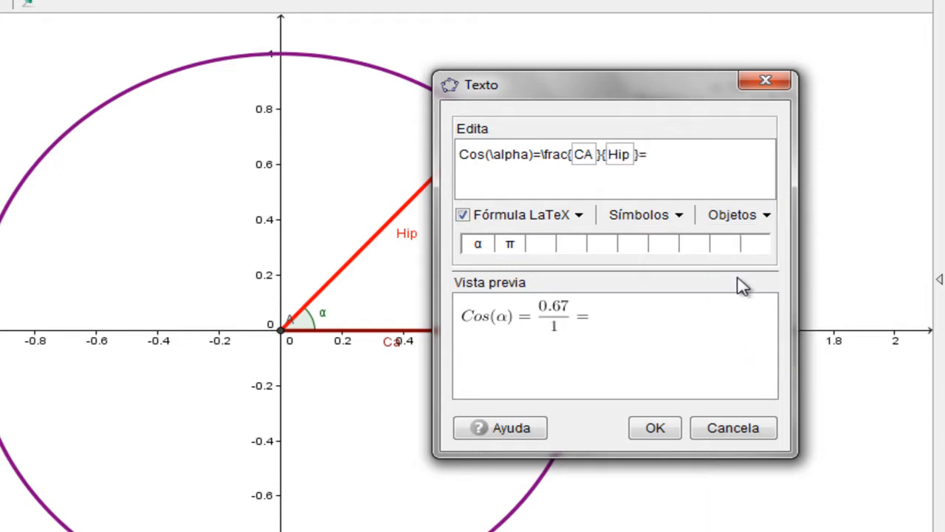
Step: Append the object COS to the end of the cosine text and place the finished text
{"action": "left_click", "coordinate": [768, 218]}
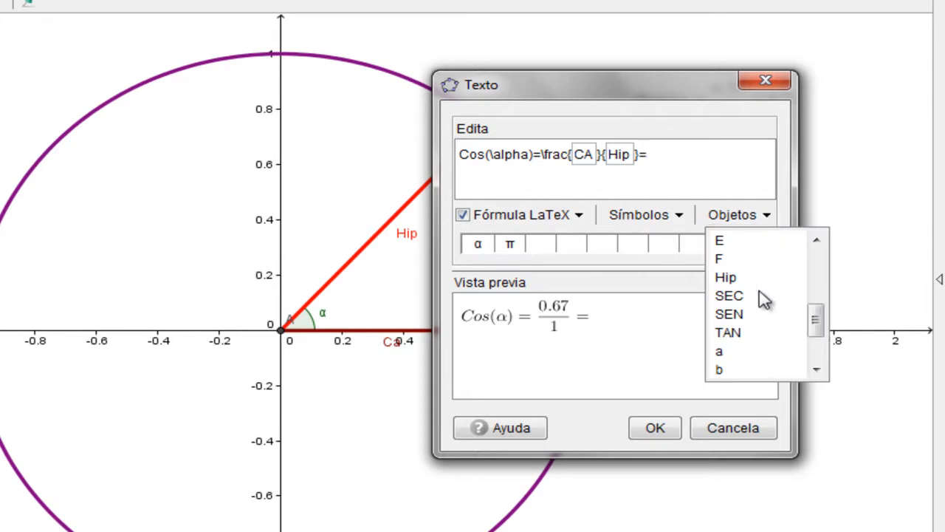
{"action": "scroll", "coordinate": [749, 327], "scroll_direction": "down", "scroll_amount": 1}
{"action": "scroll", "coordinate": [749, 323], "scroll_direction": "up", "scroll_amount": 3}
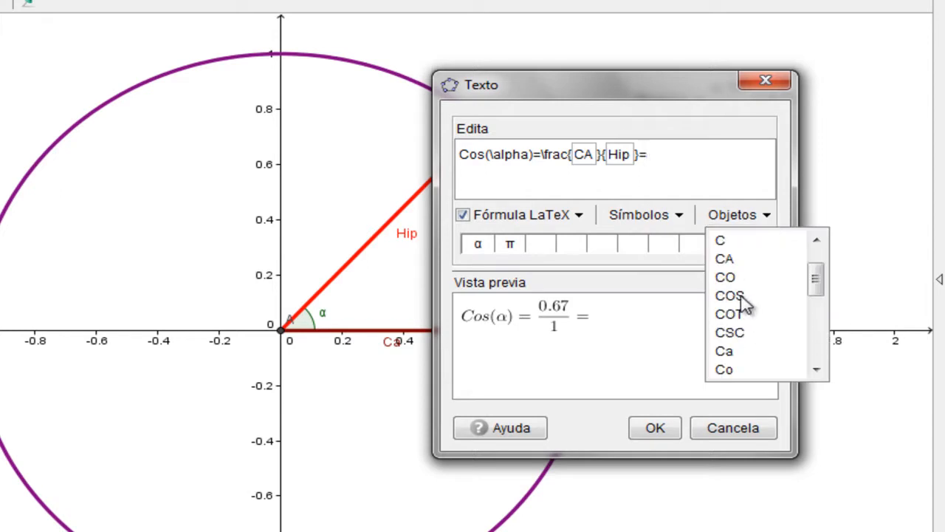
{"action": "left_click", "coordinate": [729, 296]}
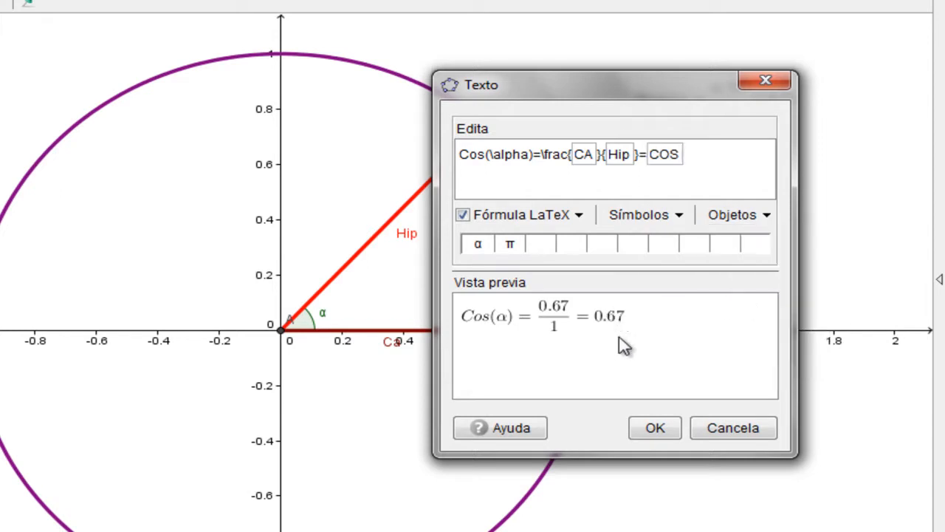
{"action": "left_click", "coordinate": [656, 429]}
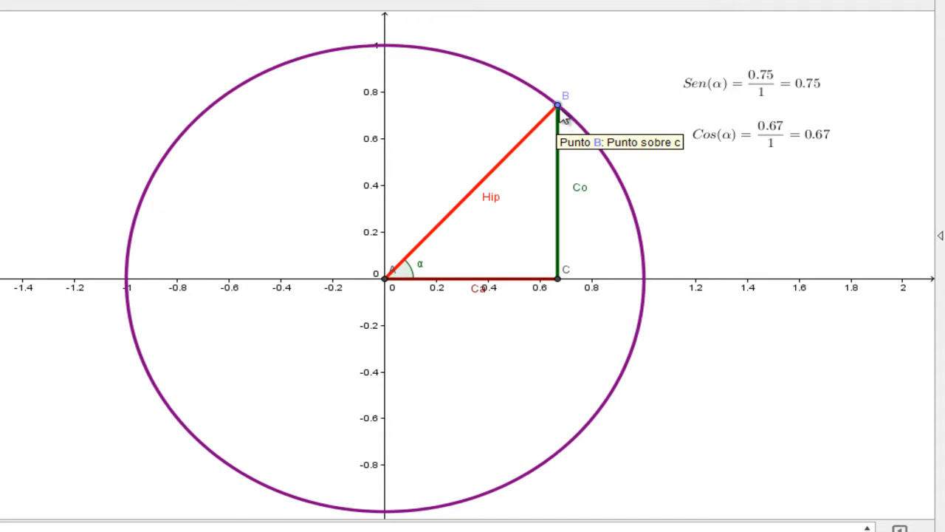
Step: Move point B to about (0.62, 0.79) and align the cosine text directly beneath the sine text
{"action": "left_click_drag", "start_coordinate": [557, 107], "coordinate": [511, 136]}
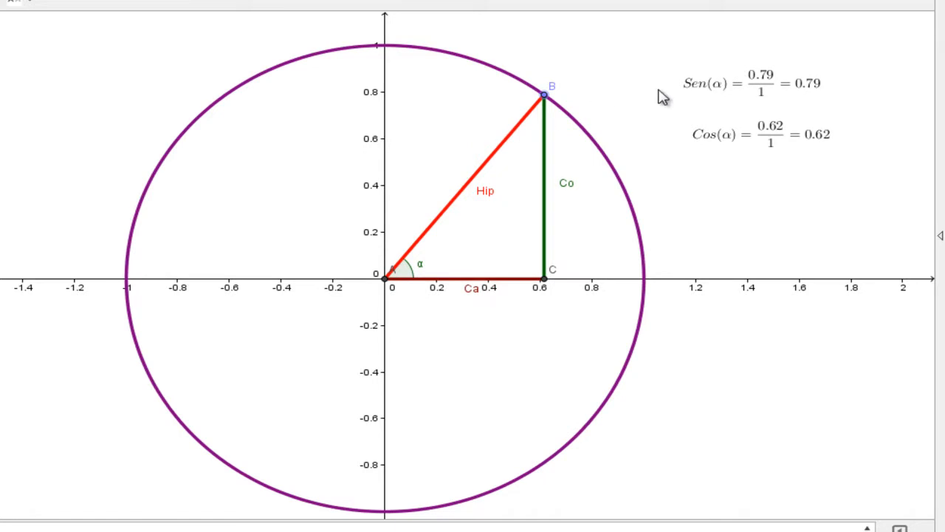
{"action": "left_click_drag", "start_coordinate": [718, 144], "coordinate": [711, 133]}
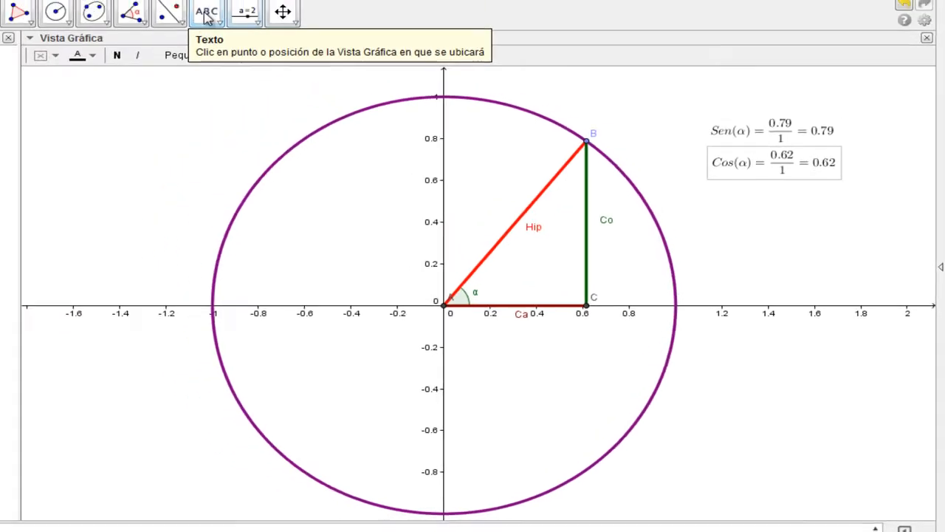
Step: Start a LaTeX text beneath the cosine text and enter Tan(α)= with the alpha symbol
{"action": "left_click", "coordinate": [207, 16]}
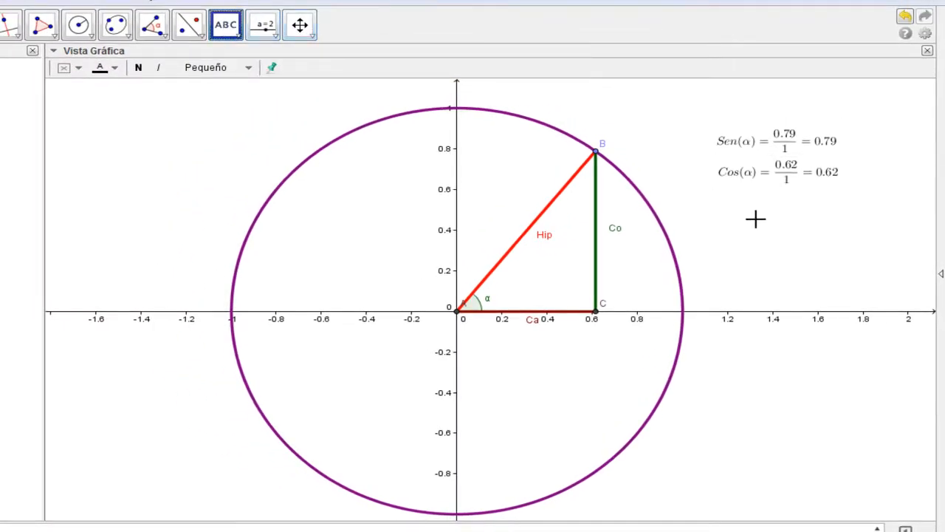
{"action": "left_click", "coordinate": [729, 201]}
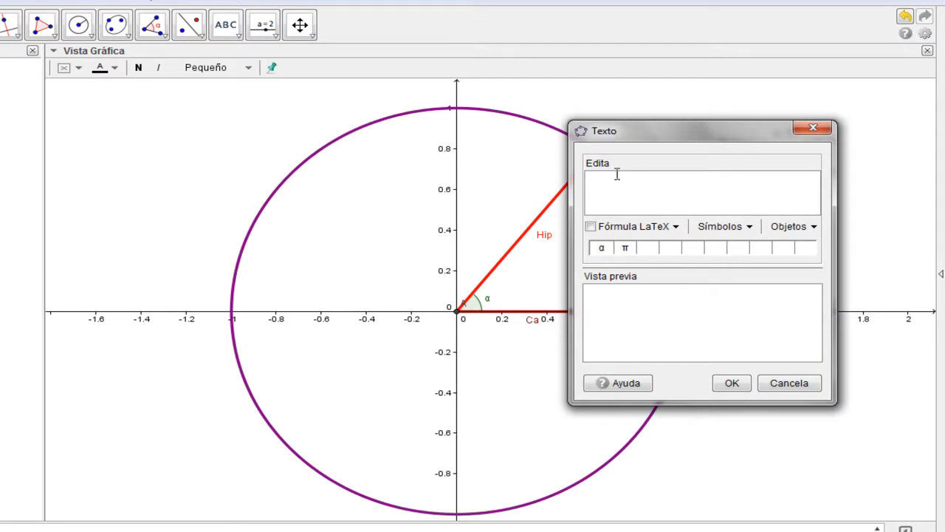
{"action": "left_click", "coordinate": [591, 227]}
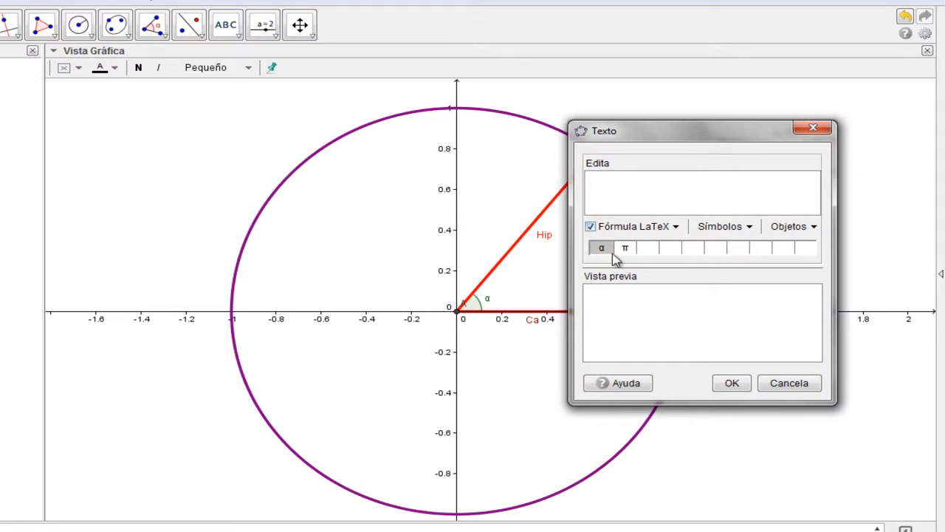
{"action": "left_click", "coordinate": [627, 185]}
{"action": "type", "text": "Tan("}
{"action": "left_click", "coordinate": [713, 228]}
{"action": "mouse_move", "coordinate": [735, 254]}
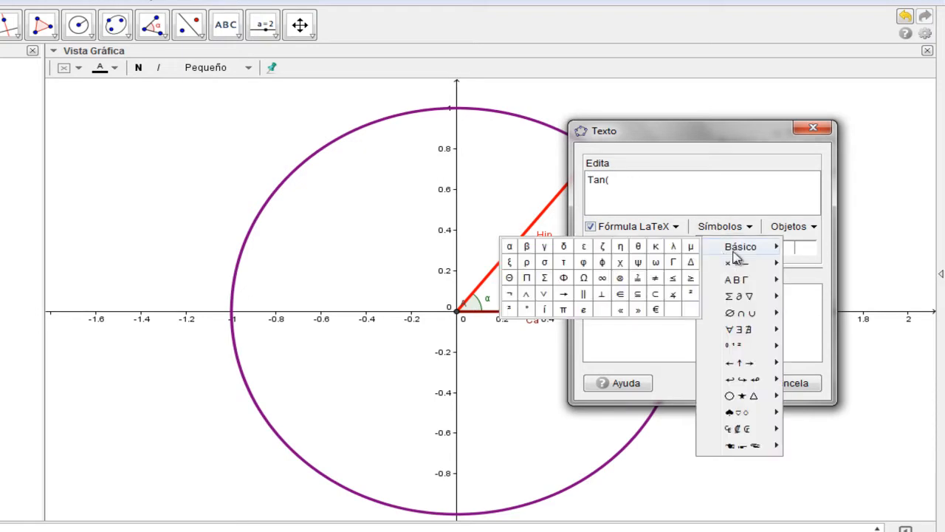
{"action": "left_click", "coordinate": [509, 245]}
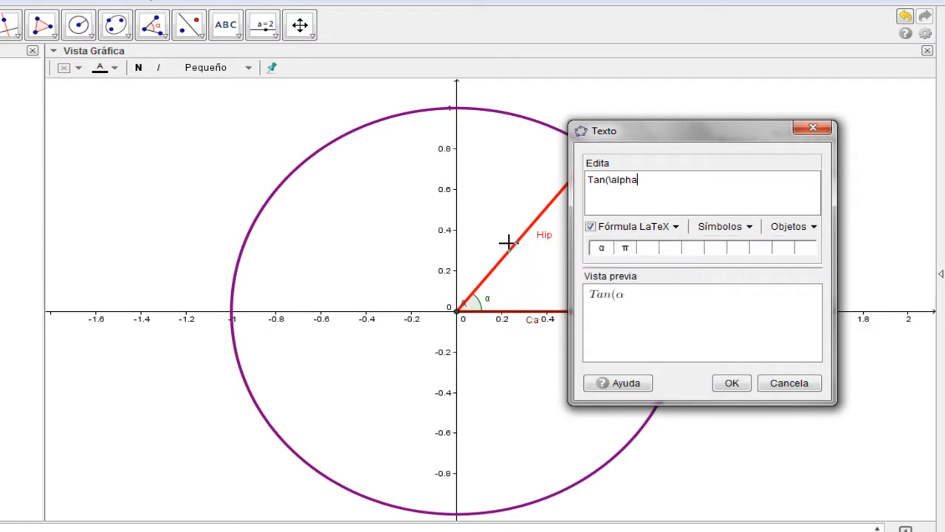
{"action": "type", "text": ")="}
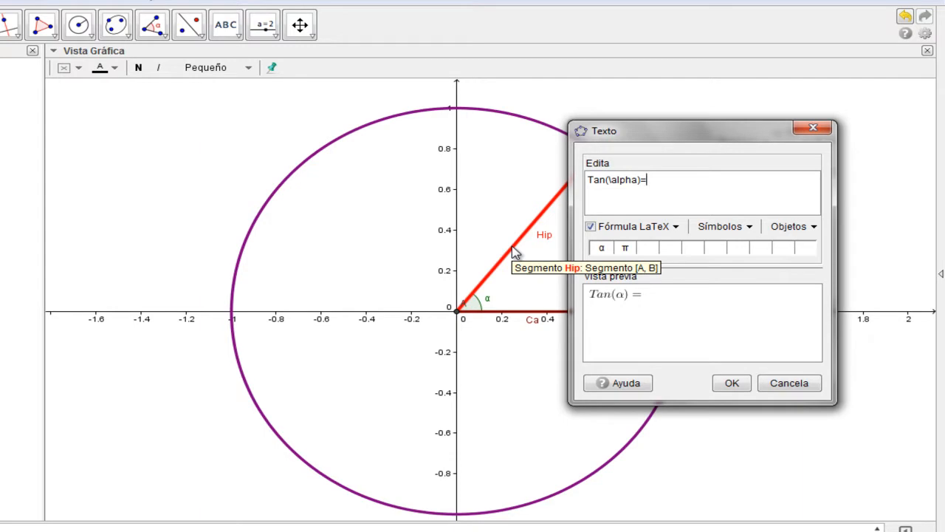
Step: Add a fraction with the object CO over the object CA to the tangent text, followed by an equals sign
{"action": "left_click", "coordinate": [604, 229]}
{"action": "mouse_move", "coordinate": [656, 254]}
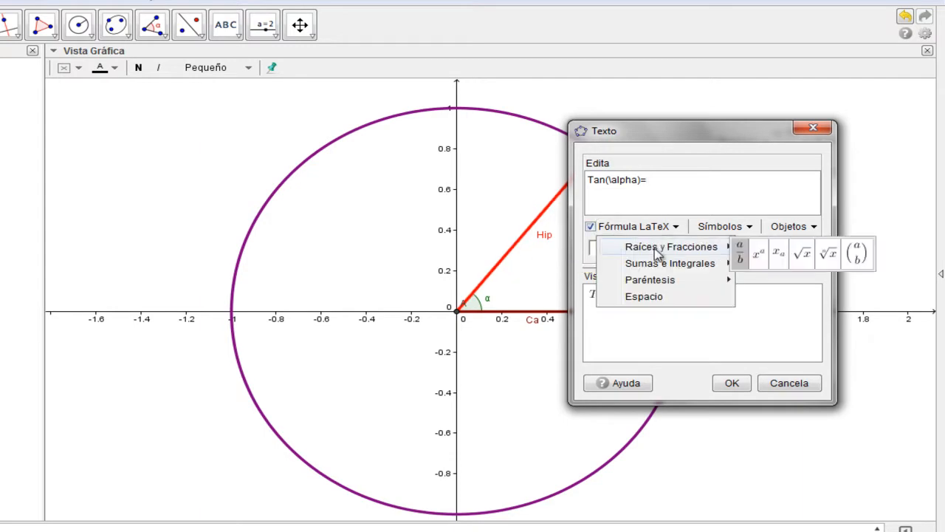
{"action": "left_click", "coordinate": [741, 262]}
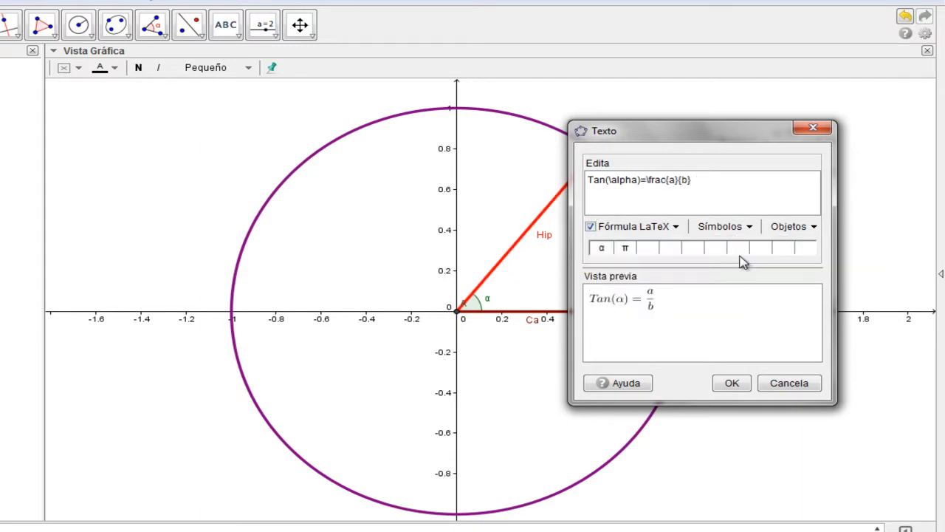
{"action": "key", "text": "BackSpace"}
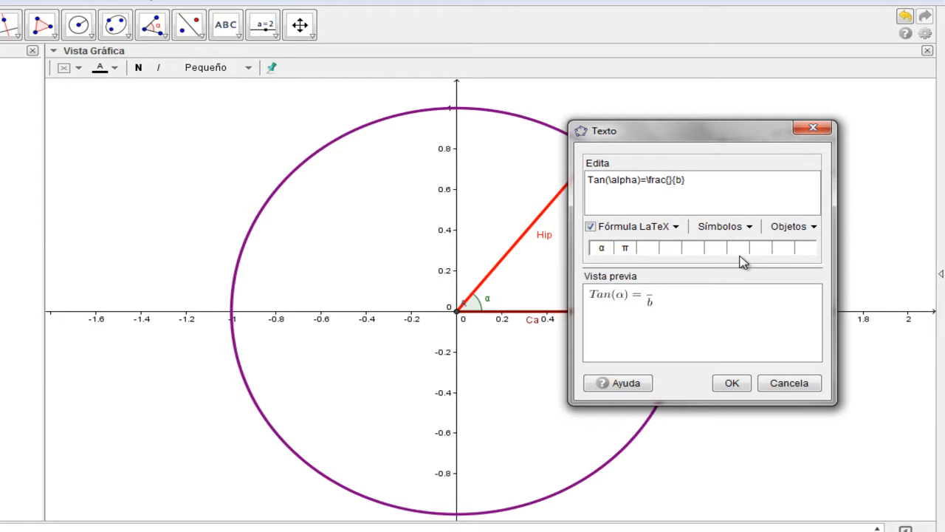
{"action": "left_click", "coordinate": [794, 226]}
{"action": "left_click", "coordinate": [785, 274]}
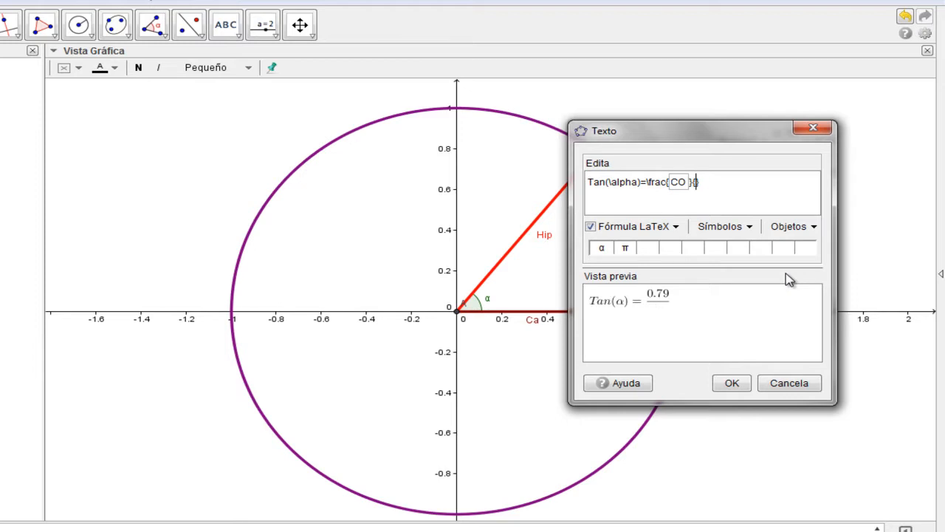
{"action": "left_click", "coordinate": [804, 227]}
{"action": "left_click", "coordinate": [791, 260]}
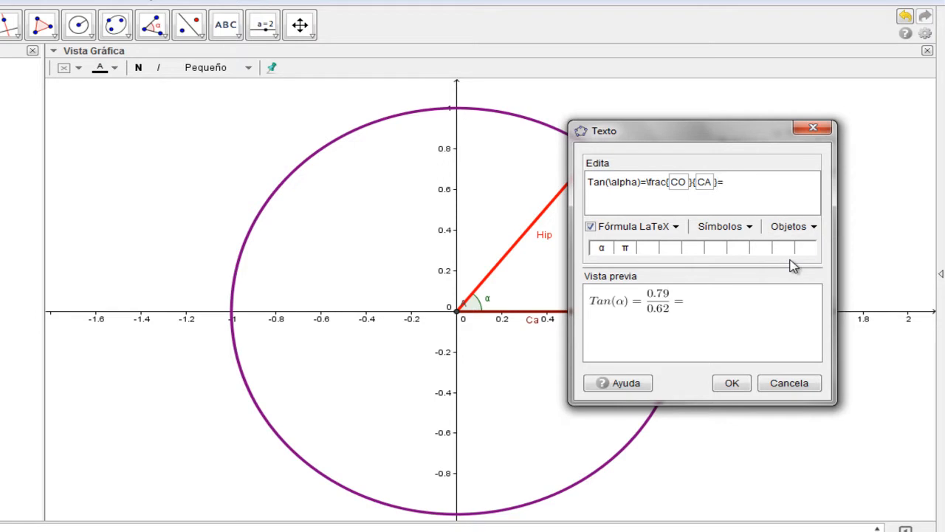
Step: Append the object TAN to the end of the tangent text and place the finished text
{"action": "left_click", "coordinate": [806, 227]}
{"action": "scroll", "coordinate": [791, 311], "scroll_direction": "down", "scroll_amount": 2}
{"action": "scroll", "coordinate": [795, 318], "scroll_direction": "down", "scroll_amount": 2}
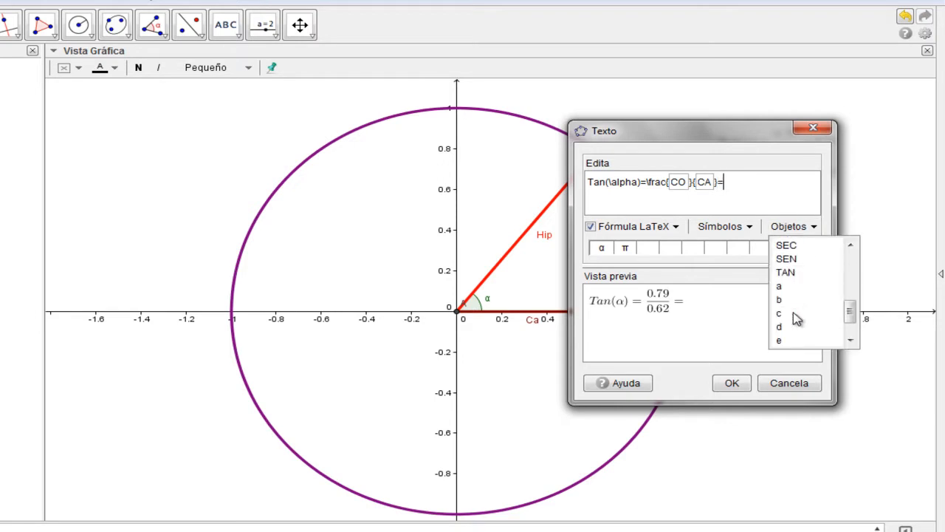
{"action": "left_click", "coordinate": [796, 272]}
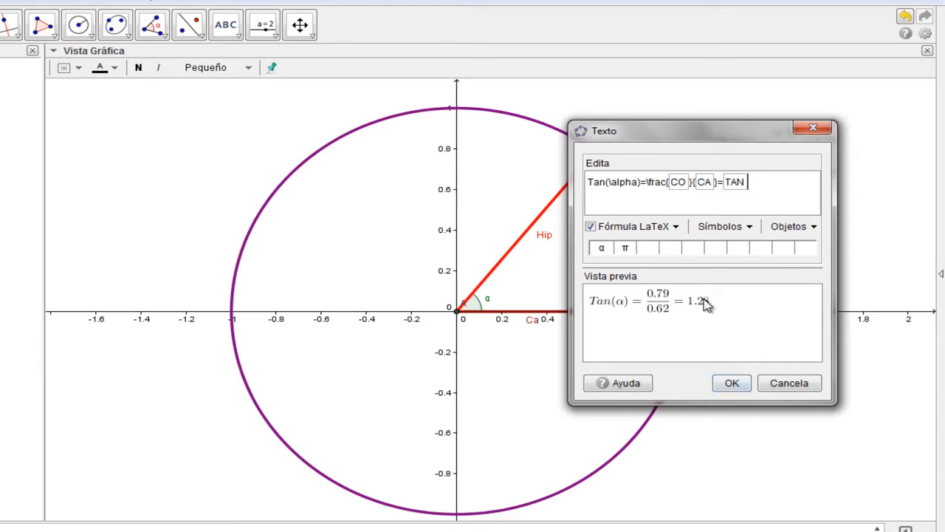
{"action": "left_click", "coordinate": [732, 383]}
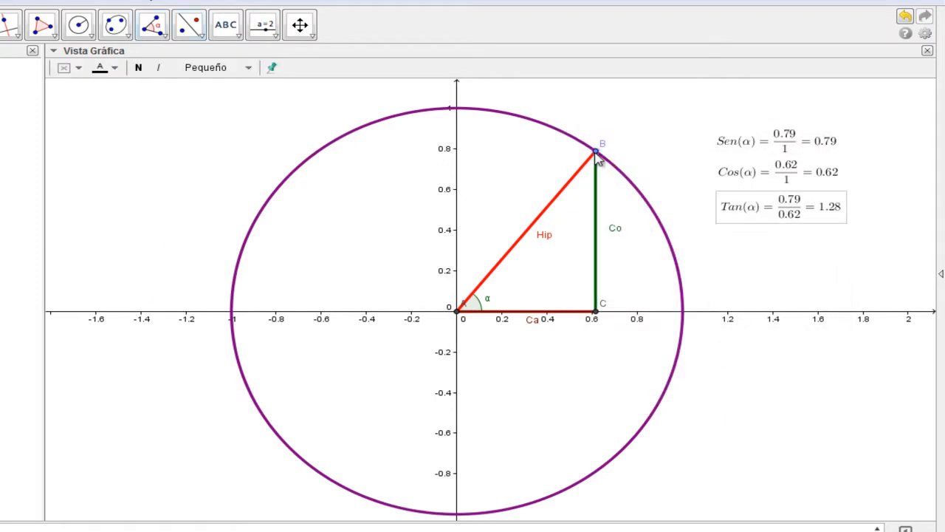
Step: Move point B around the circle into the third quadrant and back to about (0.78, 0.63) to check the three ratio texts
{"action": "left_click_drag", "start_coordinate": [596, 152], "coordinate": [392, 367]}
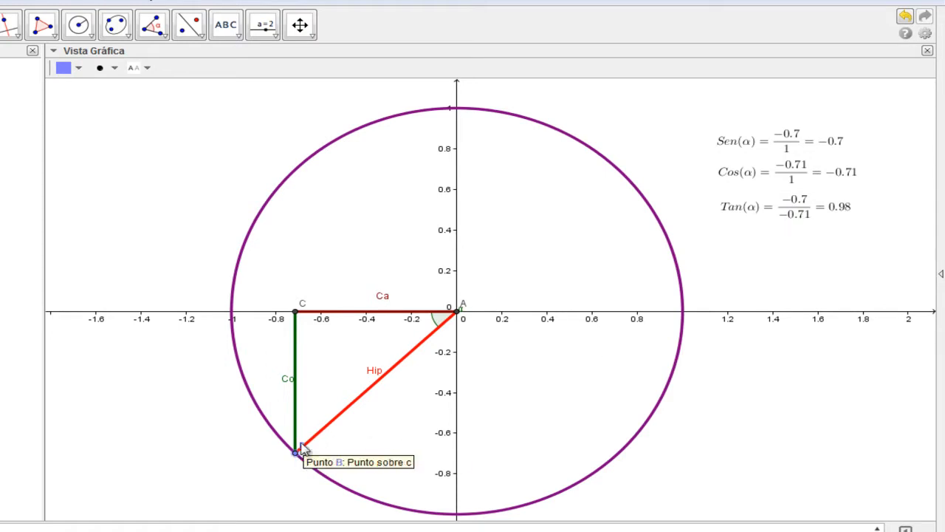
{"action": "left_click_drag", "start_coordinate": [298, 457], "coordinate": [601, 214]}
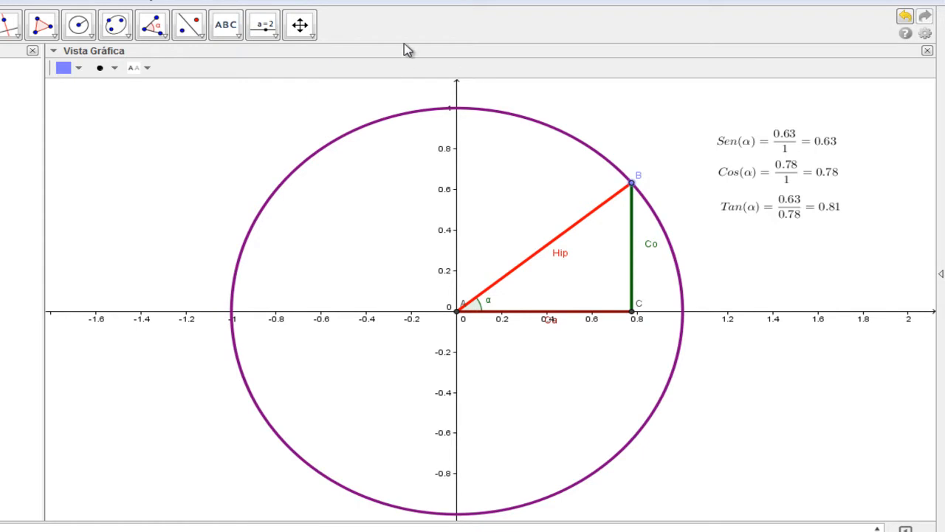
Step: Start a LaTeX text in the empty area left of the circle's upper half and enter Cot(α)= with the alpha symbol
{"action": "left_click", "coordinate": [225, 28]}
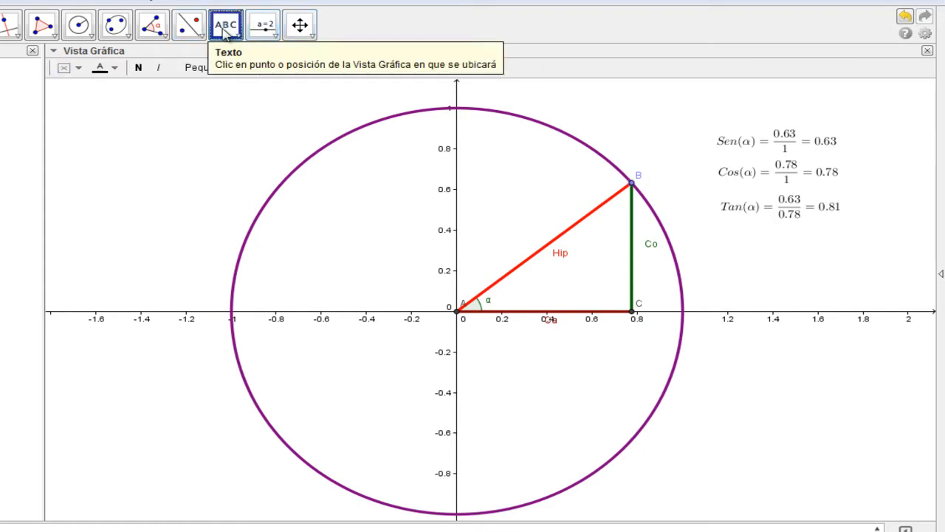
{"action": "left_click", "coordinate": [88, 127]}
{"action": "left_click_drag", "start_coordinate": [671, 141], "coordinate": [631, 125]}
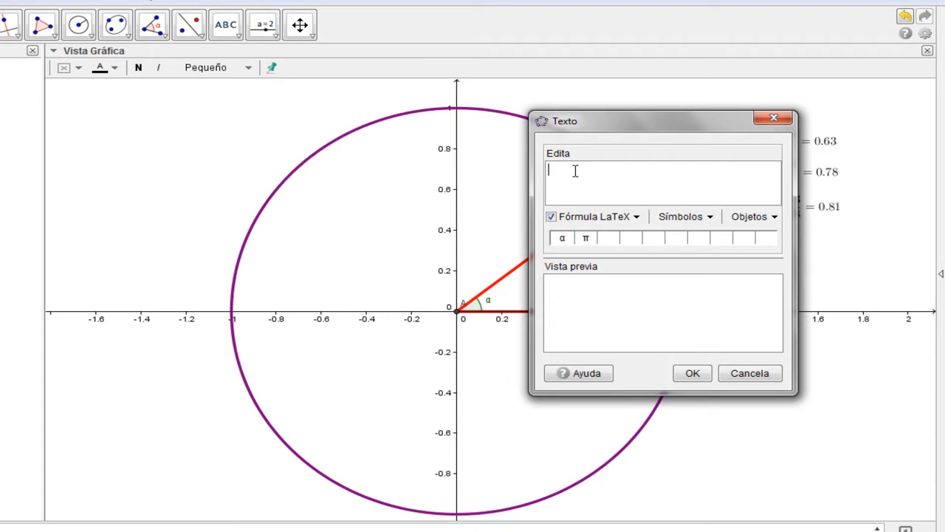
{"action": "type", "text": "("}
{"action": "left_click", "coordinate": [679, 220]}
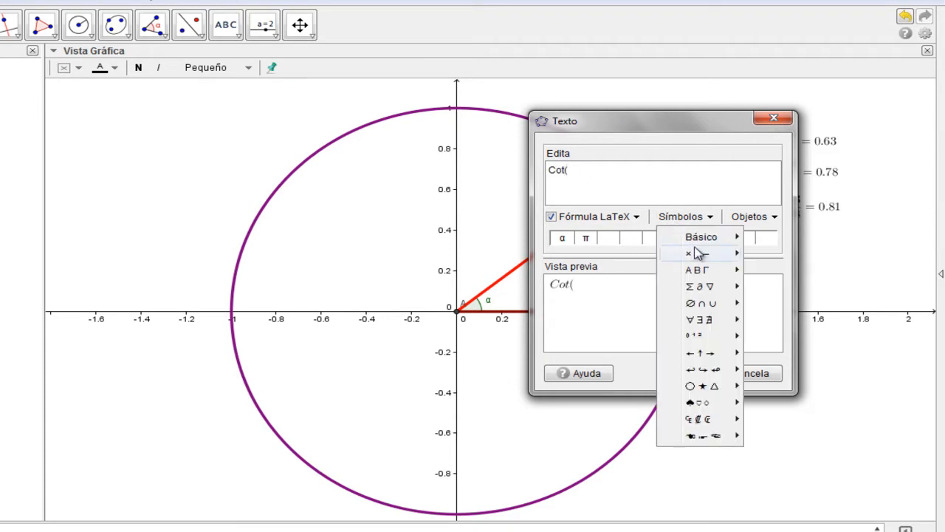
{"action": "mouse_move", "coordinate": [702, 238]}
{"action": "left_click", "coordinate": [748, 241]}
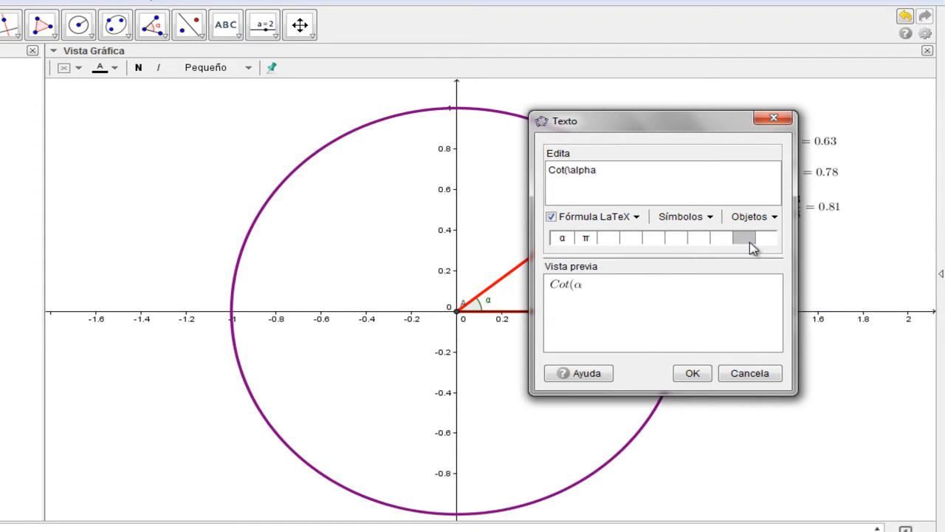
{"action": "type", "text": ")="}
Step: Add a fraction to the cotangent text with the object CA as numerator and the object CO as denominator
{"action": "left_click", "coordinate": [616, 218]}
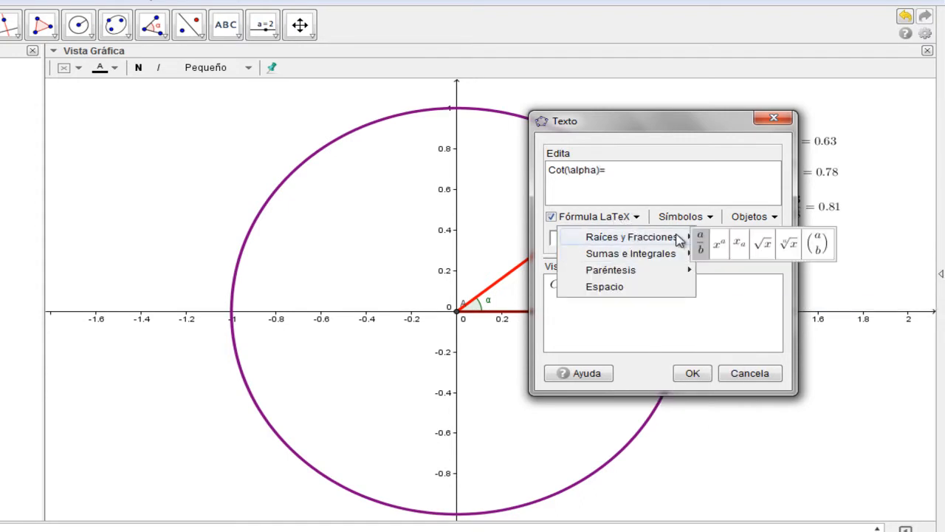
{"action": "left_click", "coordinate": [700, 241]}
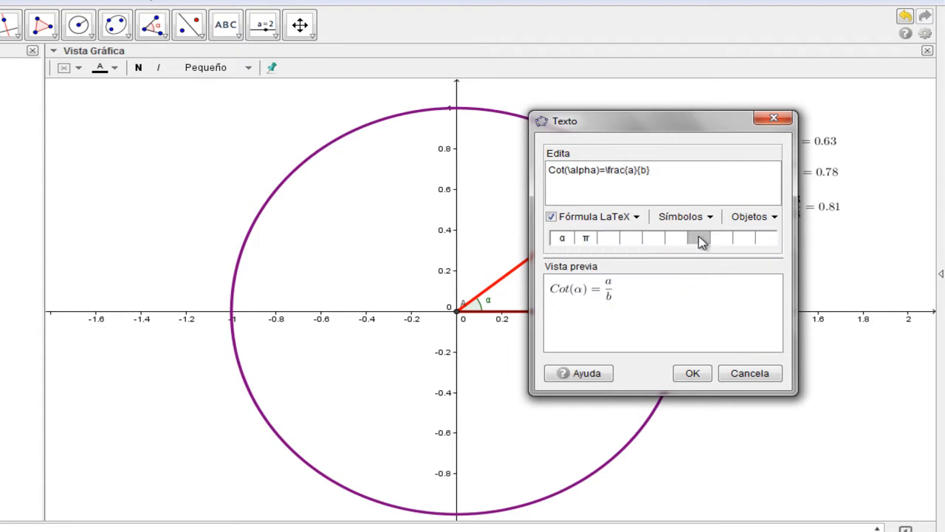
{"action": "key", "text": "BackSpace"}
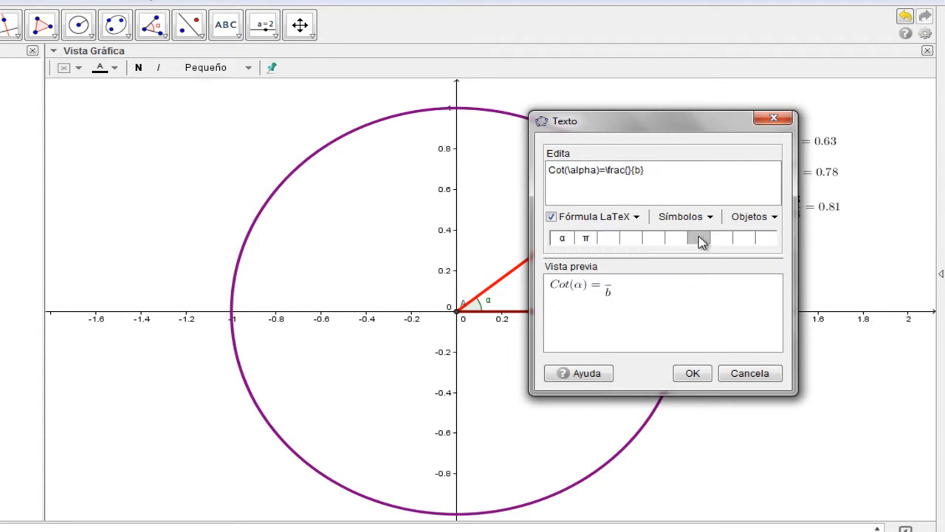
{"action": "left_click", "coordinate": [760, 216]}
{"action": "scroll", "coordinate": [742, 281], "scroll_direction": "down", "scroll_amount": 3}
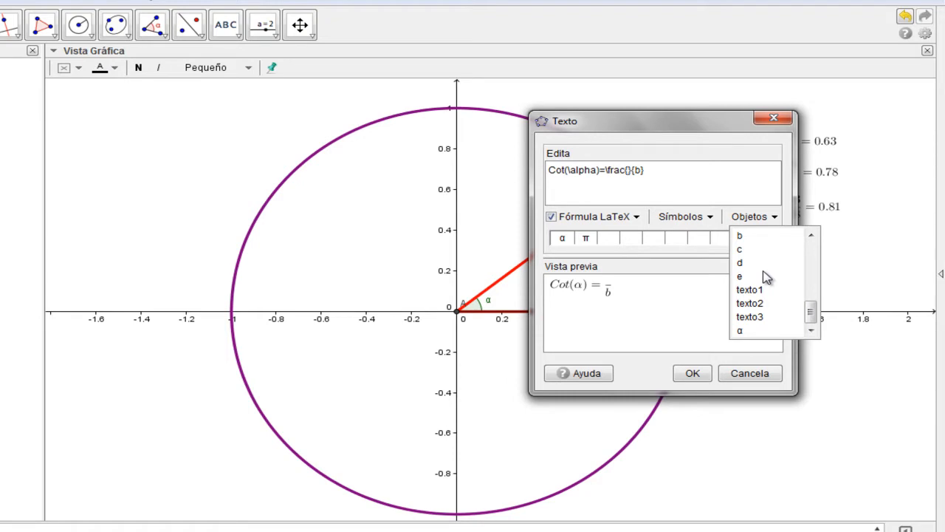
{"action": "left_click_drag", "start_coordinate": [809, 313], "coordinate": [810, 257]}
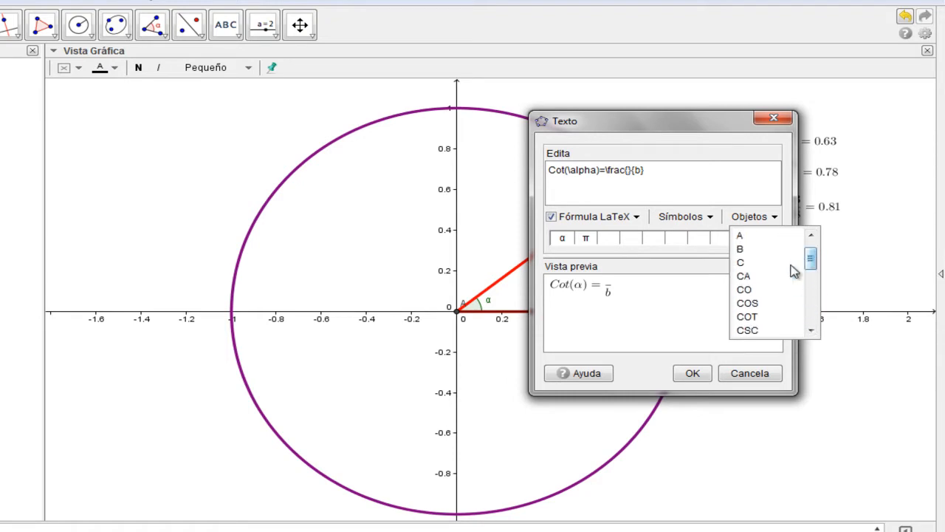
{"action": "left_click", "coordinate": [742, 277]}
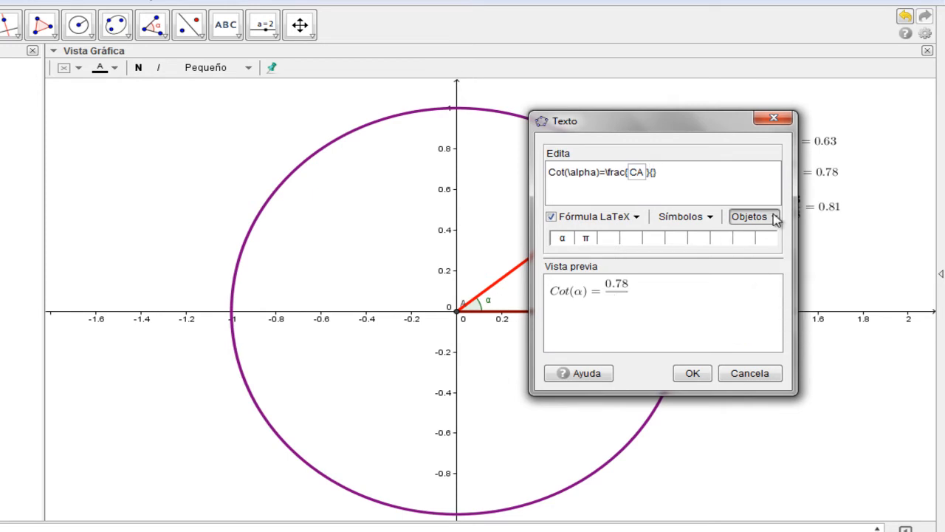
{"action": "left_click", "coordinate": [774, 216]}
{"action": "left_click", "coordinate": [752, 288]}
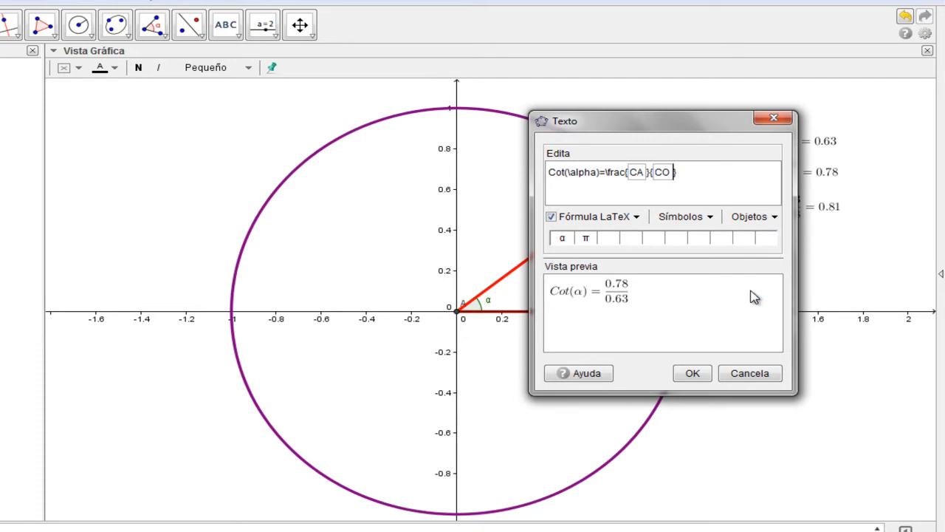
Step: Append an equals sign and the object COT to the cotangent text and place the finished text
{"action": "type", "text": "="}
{"action": "left_click", "coordinate": [775, 216]}
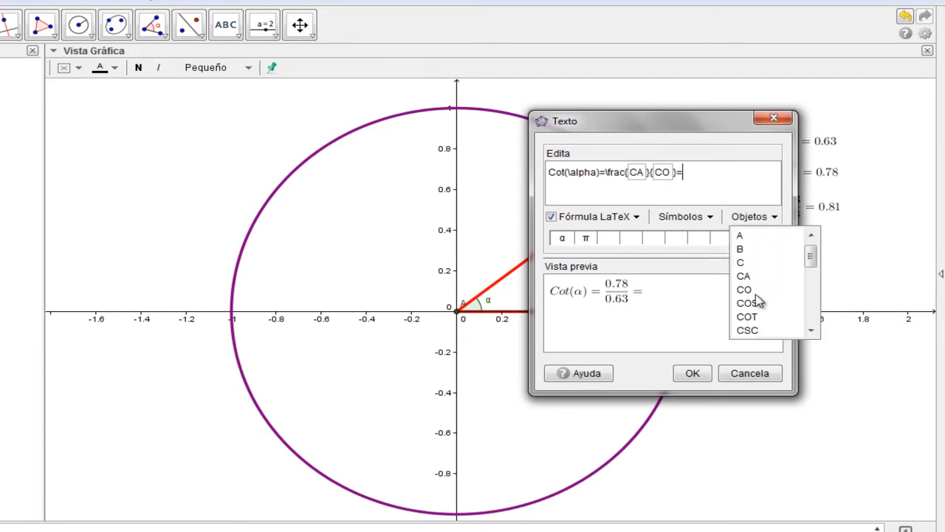
{"action": "left_click", "coordinate": [748, 318]}
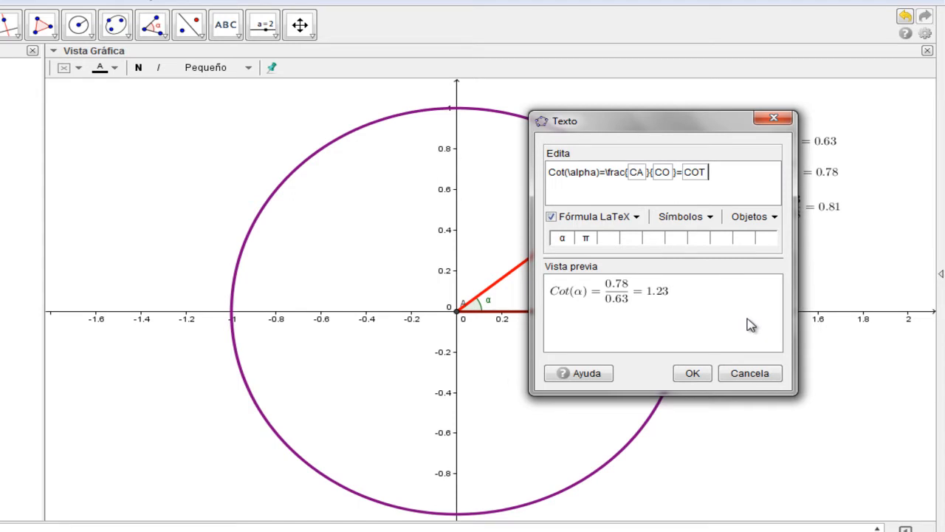
{"action": "left_click", "coordinate": [693, 373]}
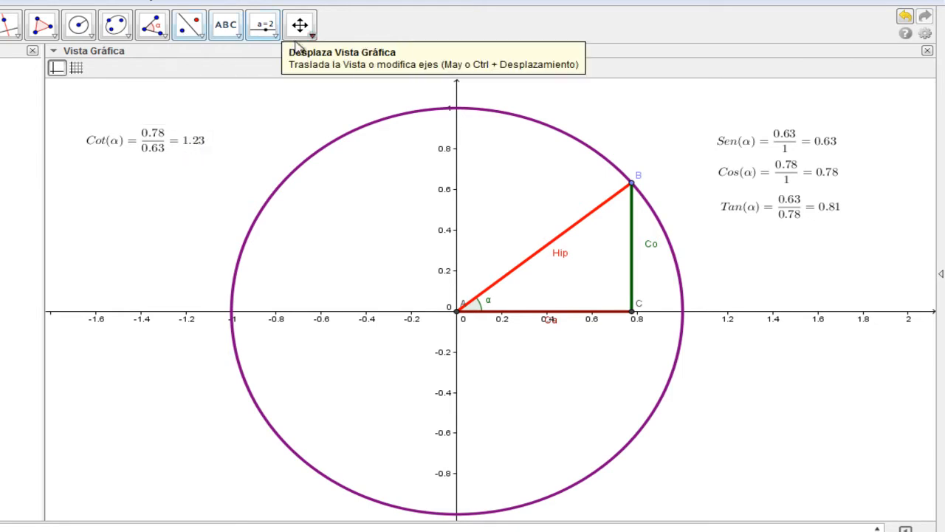
Step: Start a LaTeX text beneath the cotangent text and enter Sec(α)= with the alpha symbol
{"action": "left_click", "coordinate": [236, 28]}
{"action": "left_click", "coordinate": [187, 169]}
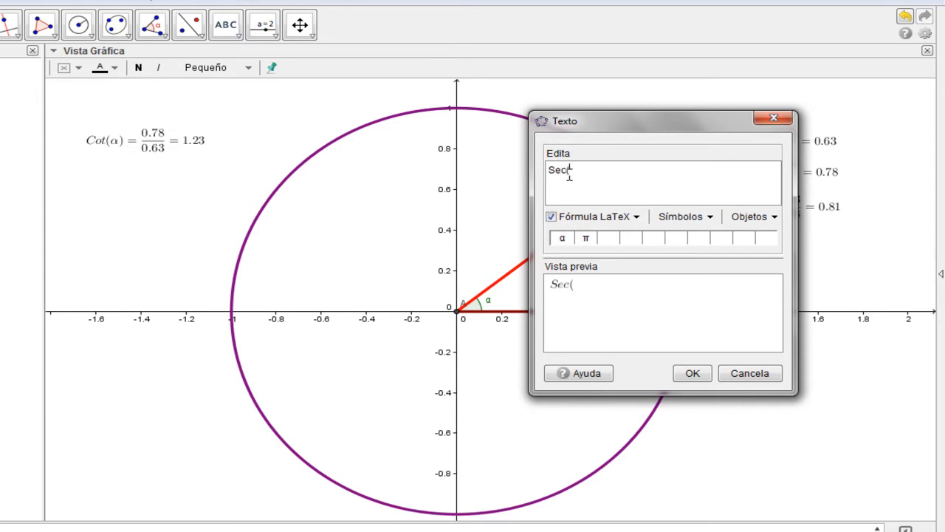
{"action": "left_click", "coordinate": [683, 216]}
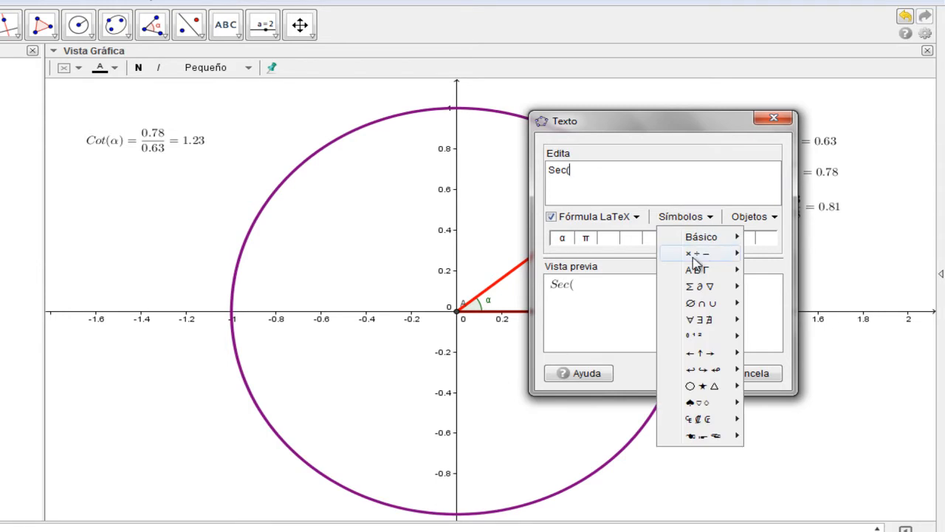
{"action": "mouse_move", "coordinate": [683, 238]}
{"action": "left_click", "coordinate": [744, 238]}
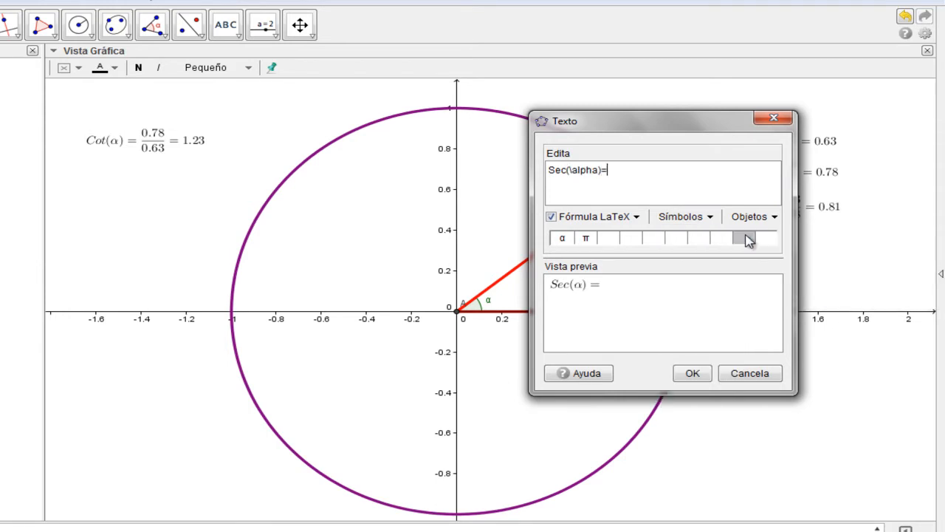
Step: Add a fraction to the secant text with the object Hip as numerator and the object CA as denominator
{"action": "left_click", "coordinate": [750, 216]}
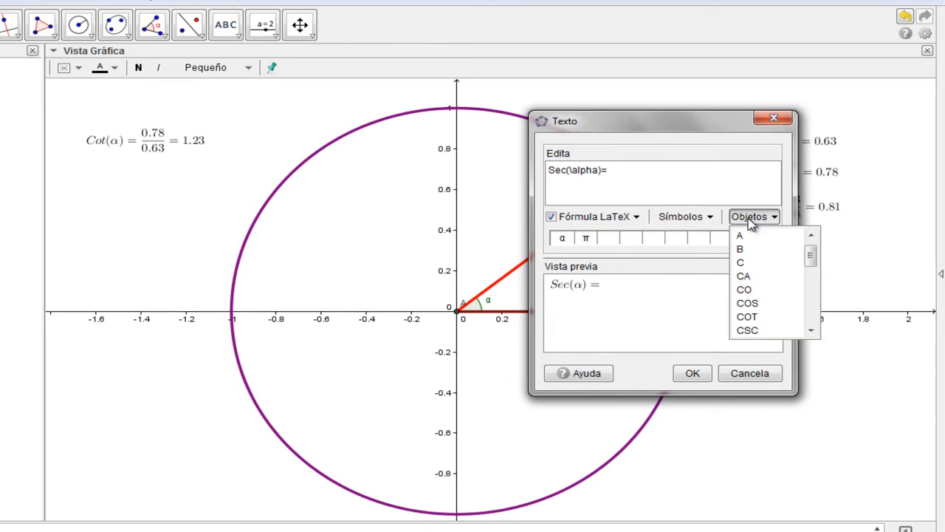
{"action": "left_click", "coordinate": [619, 220]}
{"action": "mouse_move", "coordinate": [638, 236]}
{"action": "left_click", "coordinate": [703, 246]}
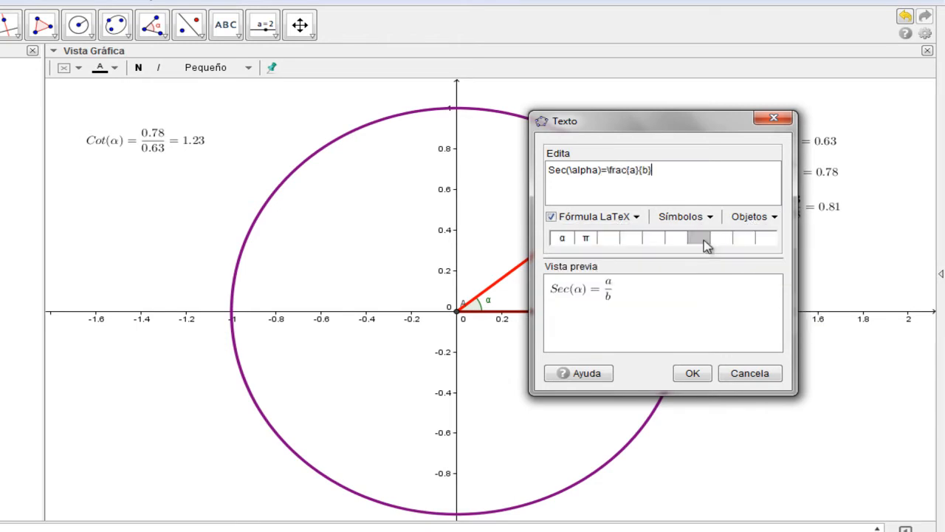
{"action": "key", "text": "BackSpace"}
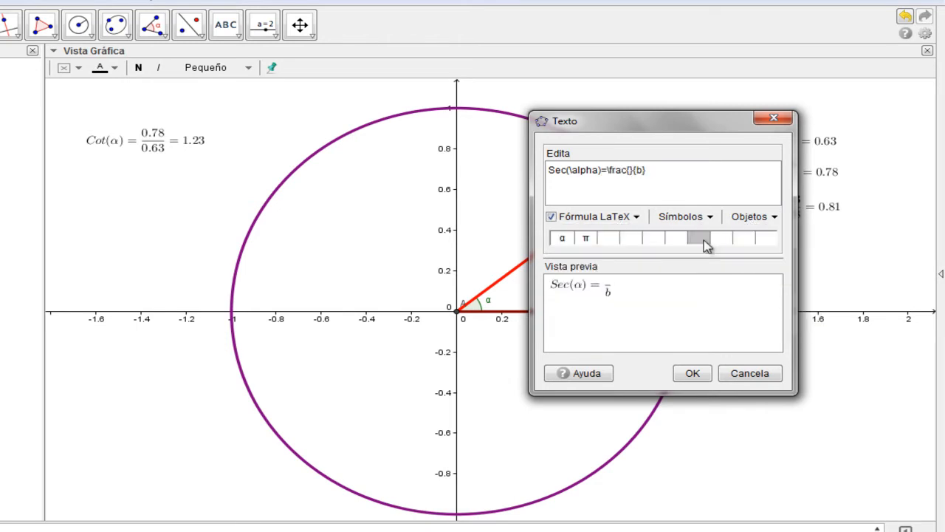
{"action": "left_click", "coordinate": [750, 216]}
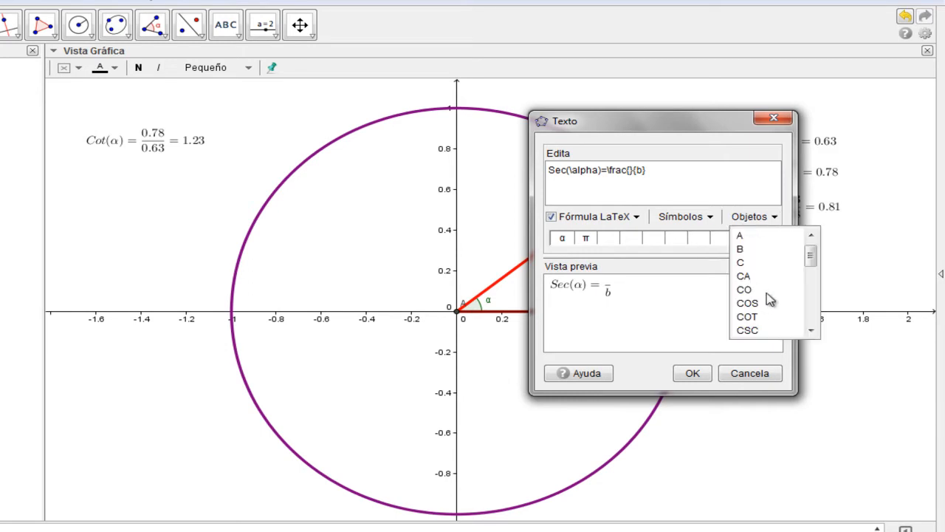
{"action": "left_click_drag", "start_coordinate": [811, 259], "coordinate": [811, 282]}
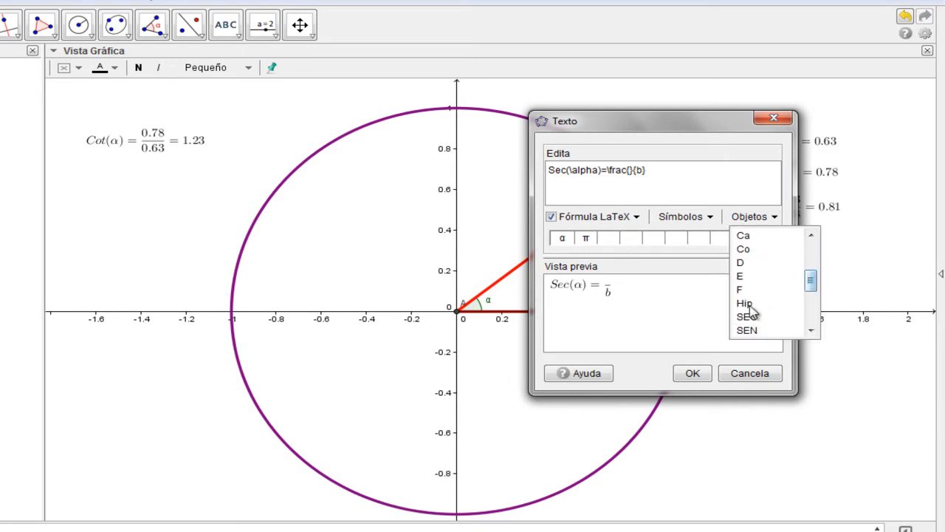
{"action": "left_click", "coordinate": [751, 305]}
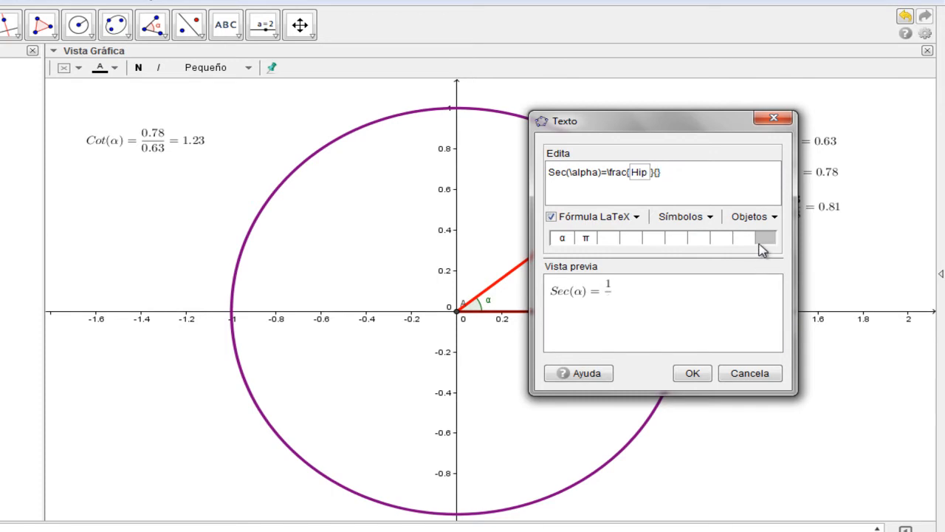
{"action": "left_click", "coordinate": [768, 222]}
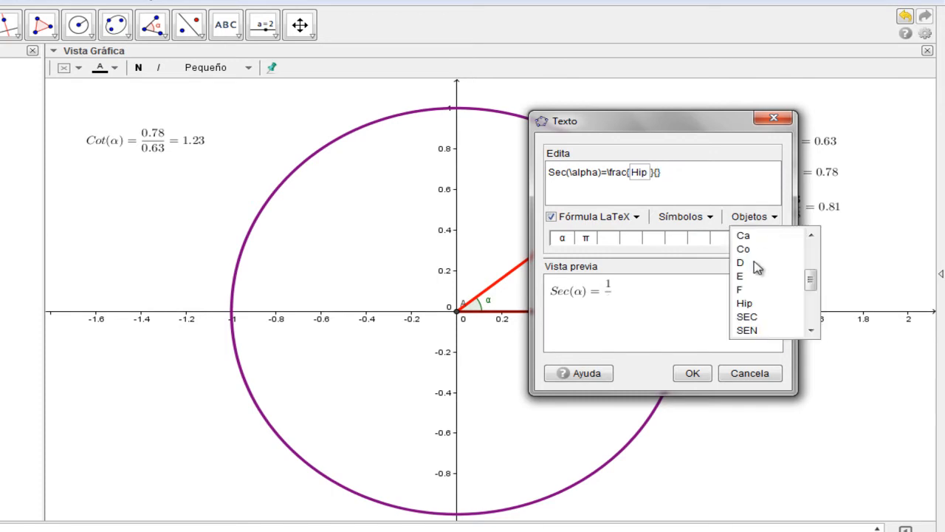
{"action": "left_click_drag", "start_coordinate": [807, 282], "coordinate": [811, 254]}
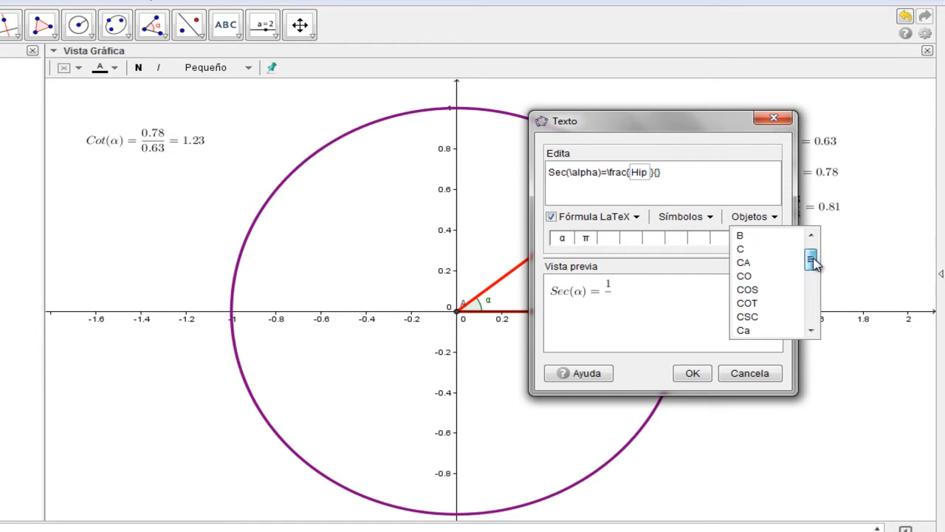
{"action": "left_click", "coordinate": [748, 263]}
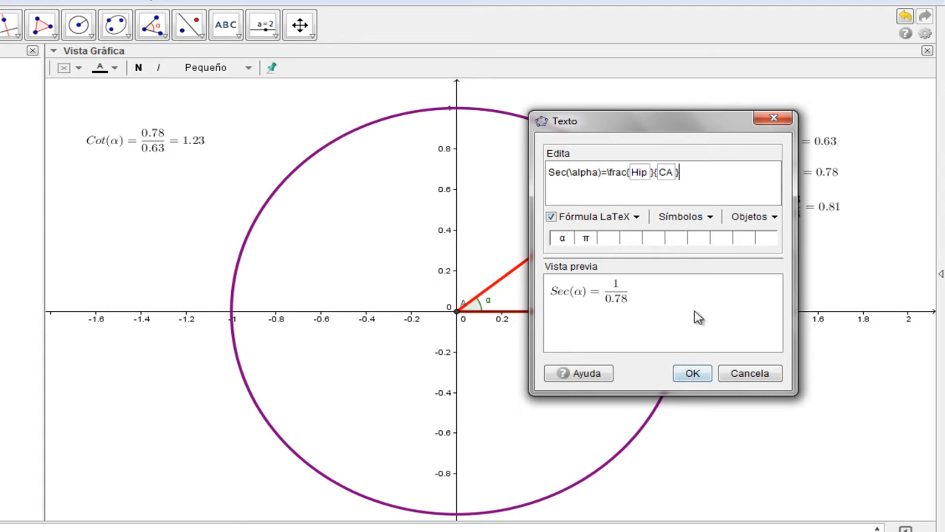
Step: Append an equals sign and the object SEC to the secant text and place the finished text
{"action": "left_click", "coordinate": [779, 218]}
{"action": "scroll", "coordinate": [767, 291], "scroll_direction": "down", "scroll_amount": 3}
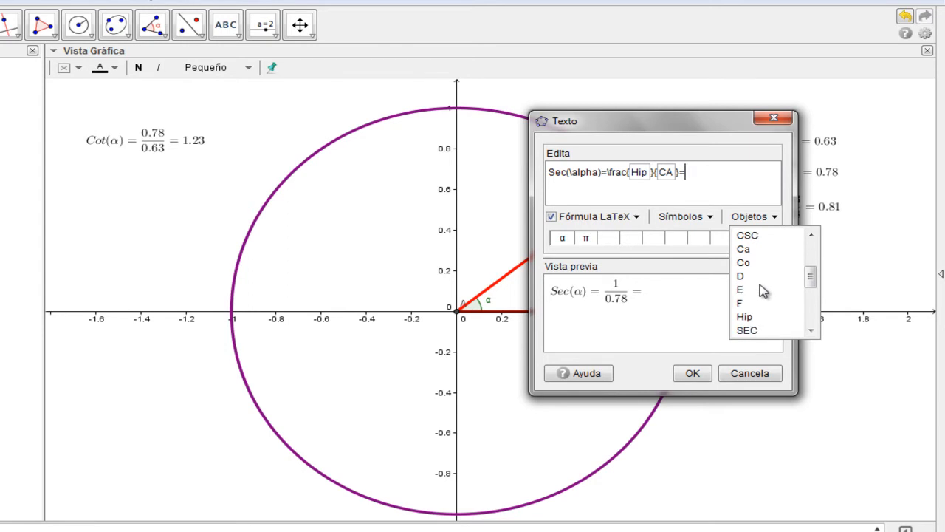
{"action": "left_click", "coordinate": [754, 294]}
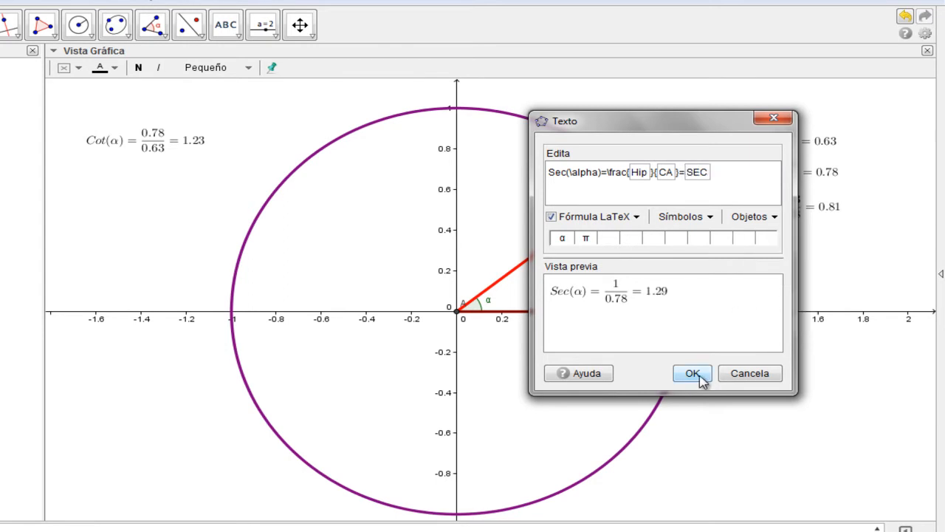
{"action": "left_click", "coordinate": [694, 373]}
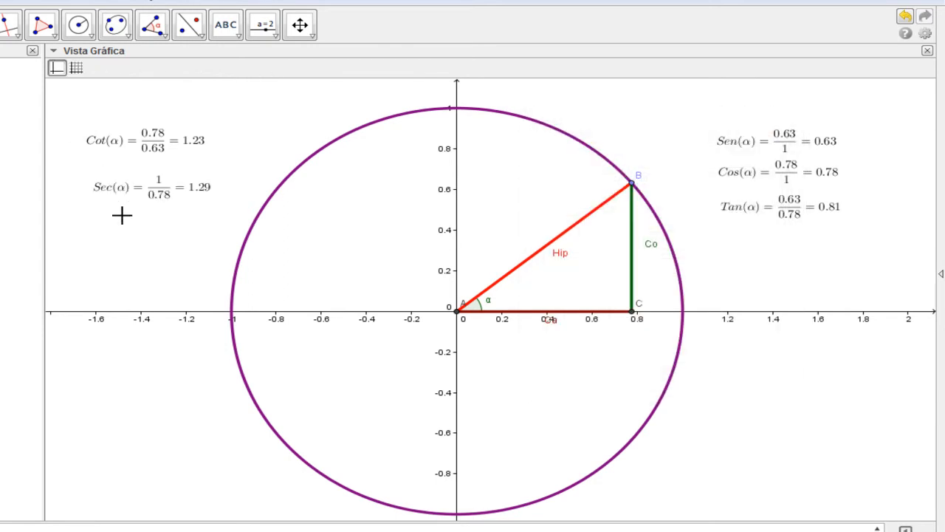
Step: Start a LaTeX text beneath the secant text and enter Csc(α)= with the alpha symbol
{"action": "left_click", "coordinate": [228, 28]}
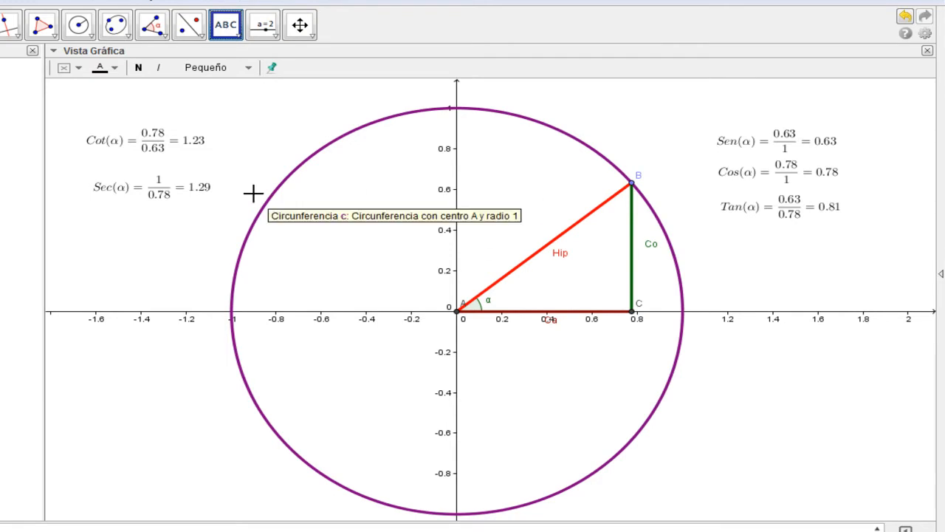
{"action": "left_click", "coordinate": [104, 216]}
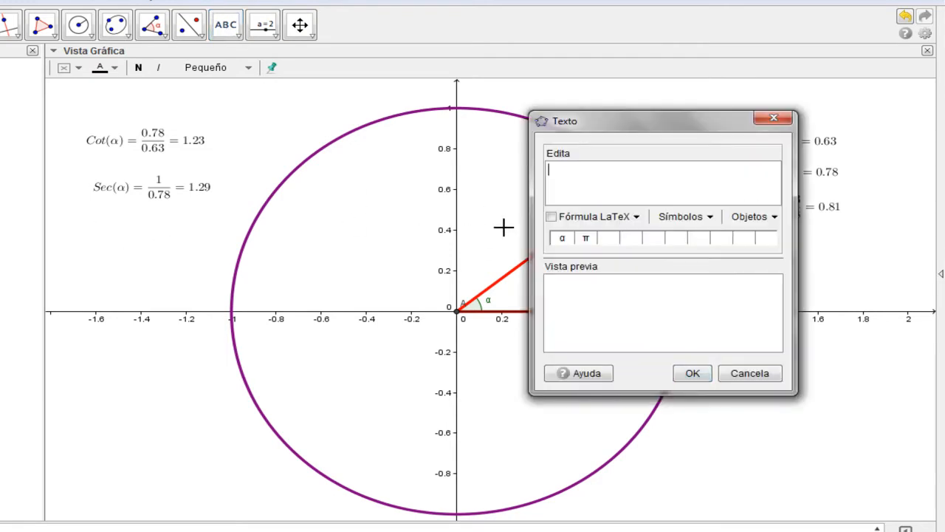
{"action": "type", "text": "csc"}
{"action": "key", "text": "BackSpace"}
{"action": "key", "text": "BackSpace"}
{"action": "key", "text": "BackSpace"}
{"action": "left_click", "coordinate": [551, 217]}
{"action": "type", "text": "Csc("}
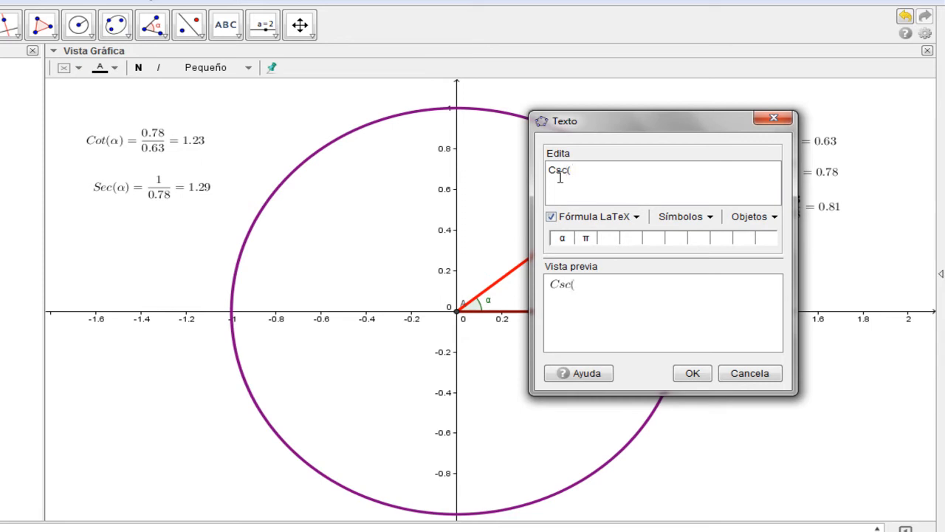
{"action": "left_click", "coordinate": [683, 217]}
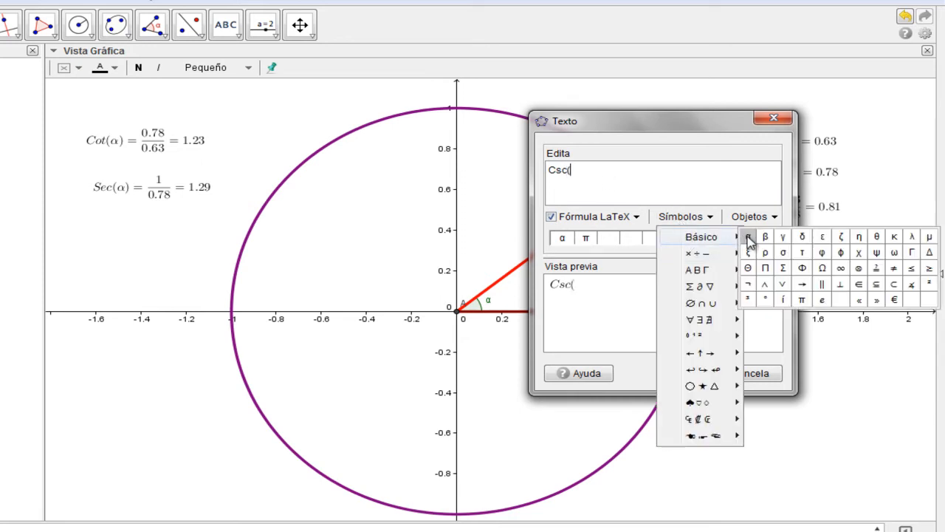
{"action": "left_click", "coordinate": [748, 240]}
{"action": "type", "text": ")="}
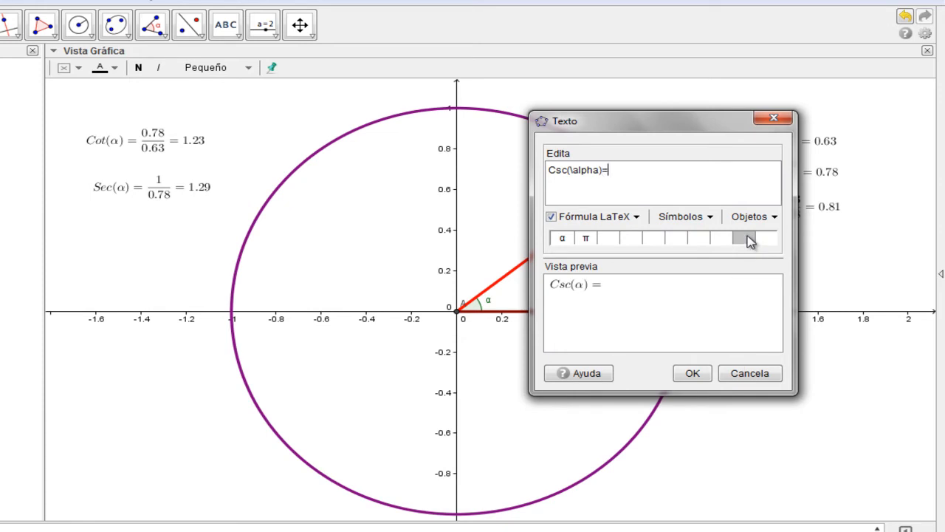
Step: Add a fraction to the cosecant text with the object Hip as numerator and the object CO as denominator
{"action": "left_click", "coordinate": [603, 218]}
{"action": "mouse_move", "coordinate": [624, 238]}
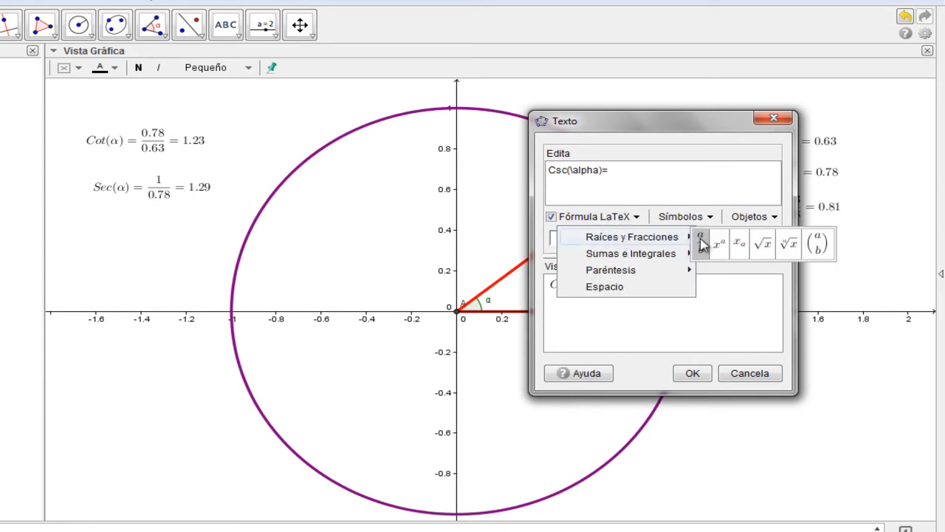
{"action": "left_click", "coordinate": [701, 243]}
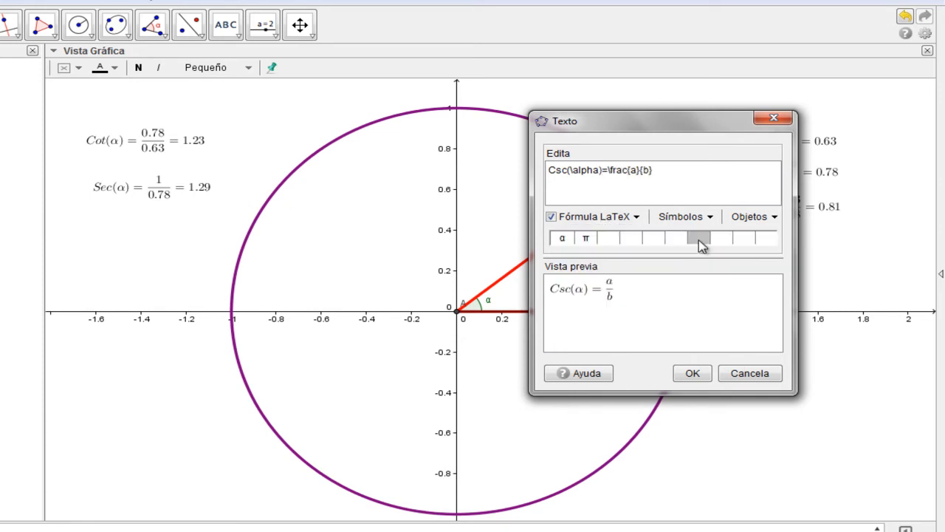
{"action": "key", "text": "Left"}
{"action": "key", "text": "BackSpace"}
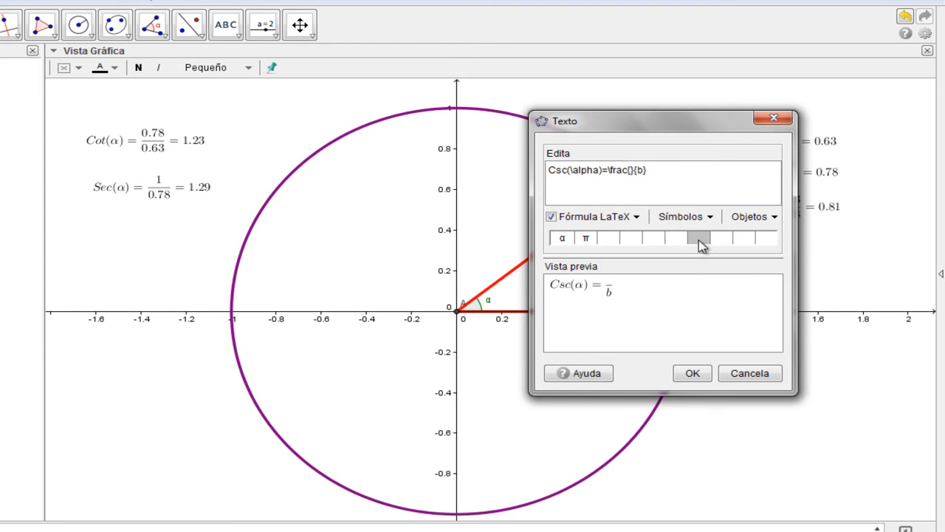
{"action": "left_click", "coordinate": [770, 217]}
{"action": "left_click", "coordinate": [757, 277]}
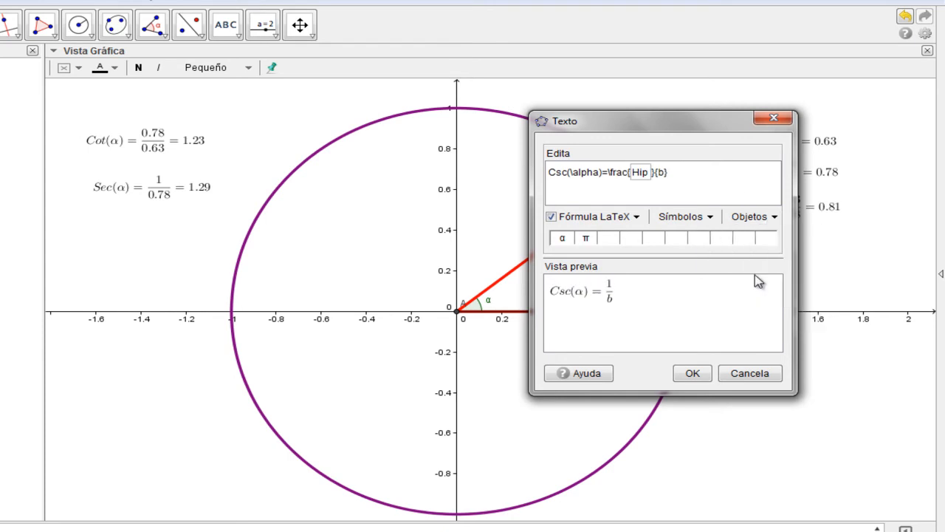
{"action": "key", "text": "BackSpace"}
{"action": "left_click", "coordinate": [749, 217]}
{"action": "scroll", "coordinate": [760, 286], "scroll_direction": "up", "scroll_amount": 3}
{"action": "scroll", "coordinate": [761, 286], "scroll_direction": "up", "scroll_amount": 1}
{"action": "left_click", "coordinate": [749, 305]}
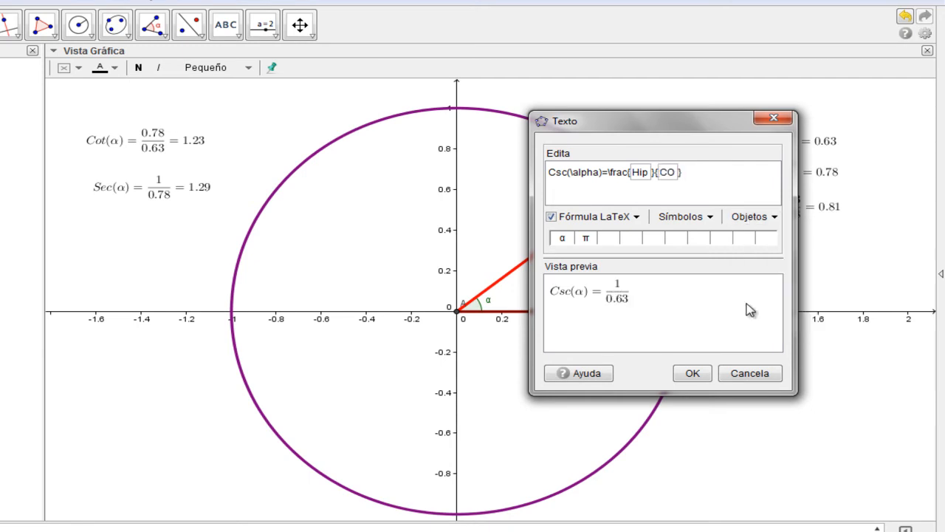
Step: Append an equals sign and the object CSC to the cosecant text and place the finished text
{"action": "type", "text": "="}
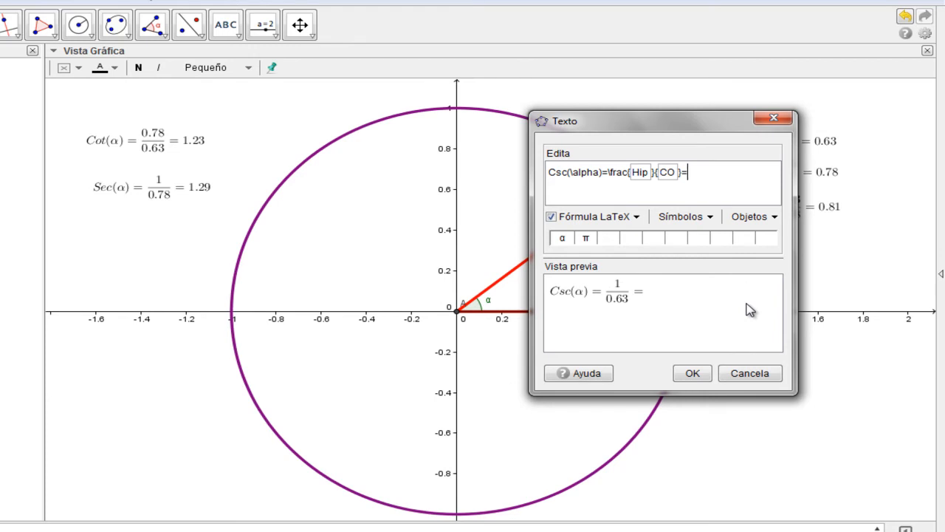
{"action": "left_click", "coordinate": [768, 220]}
{"action": "scroll", "coordinate": [812, 255], "scroll_direction": "down", "scroll_amount": 2}
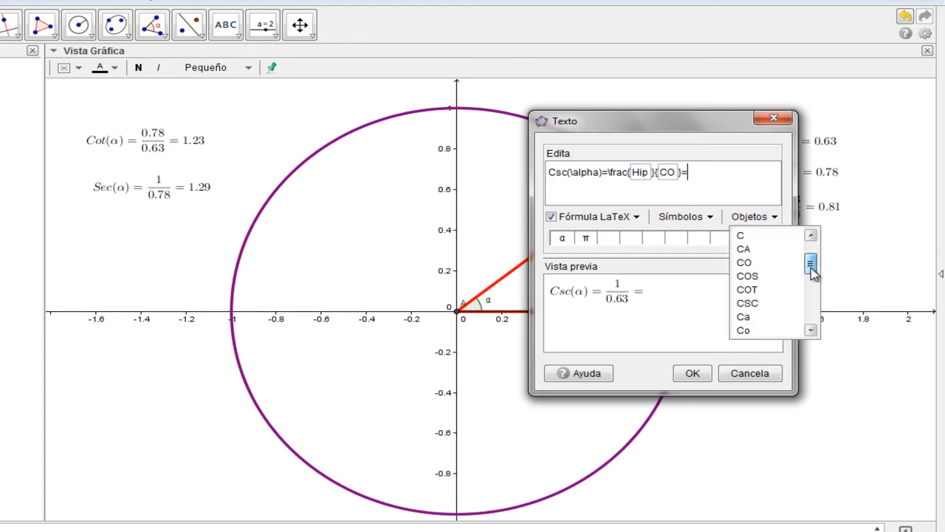
{"action": "left_click", "coordinate": [748, 289]}
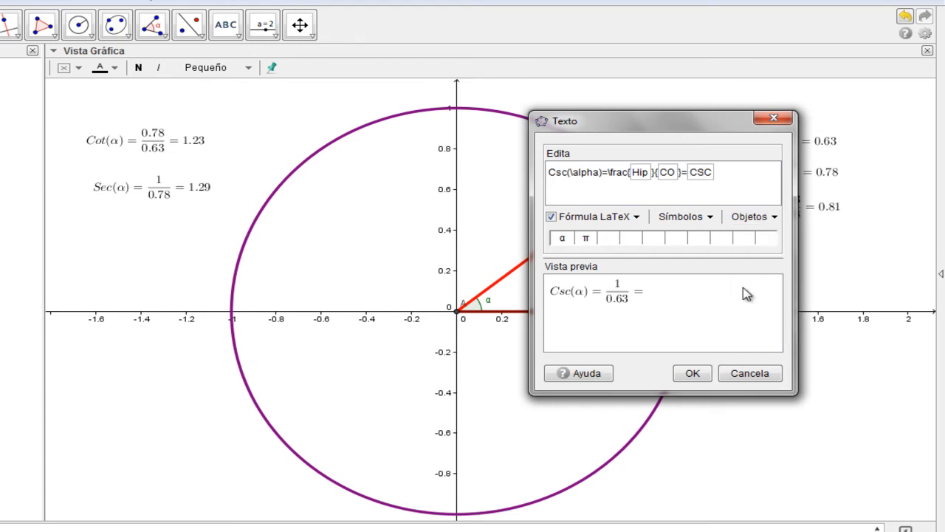
{"action": "left_click", "coordinate": [692, 373]}
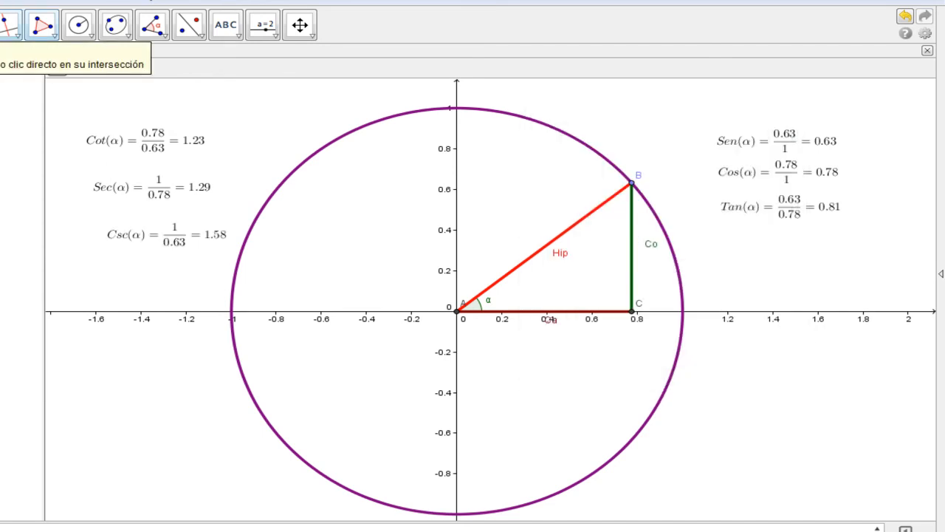
Step: Arrange the cotangent, secant and cosecant texts in a closer column and move point B along the circle into the second quadrant
{"action": "left_click_drag", "start_coordinate": [140, 236], "coordinate": [151, 201]}
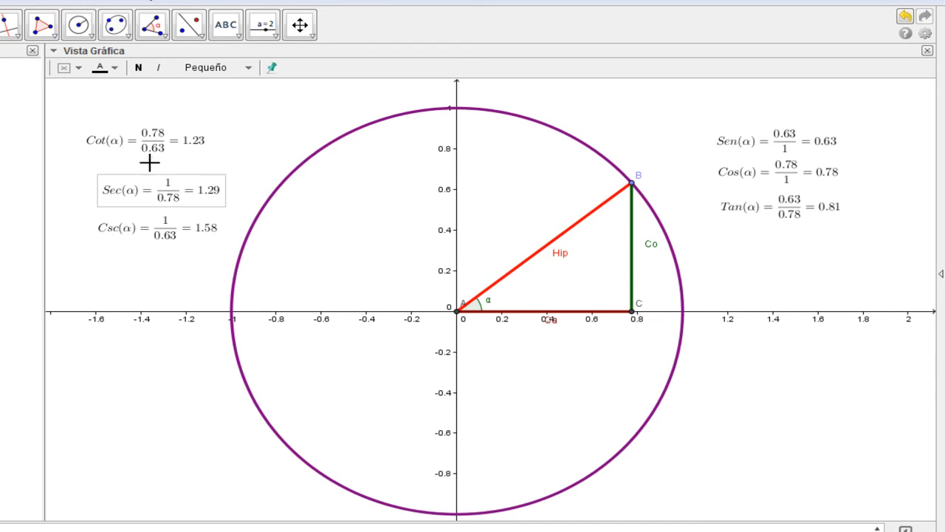
{"action": "left_click_drag", "start_coordinate": [151, 146], "coordinate": [171, 161]}
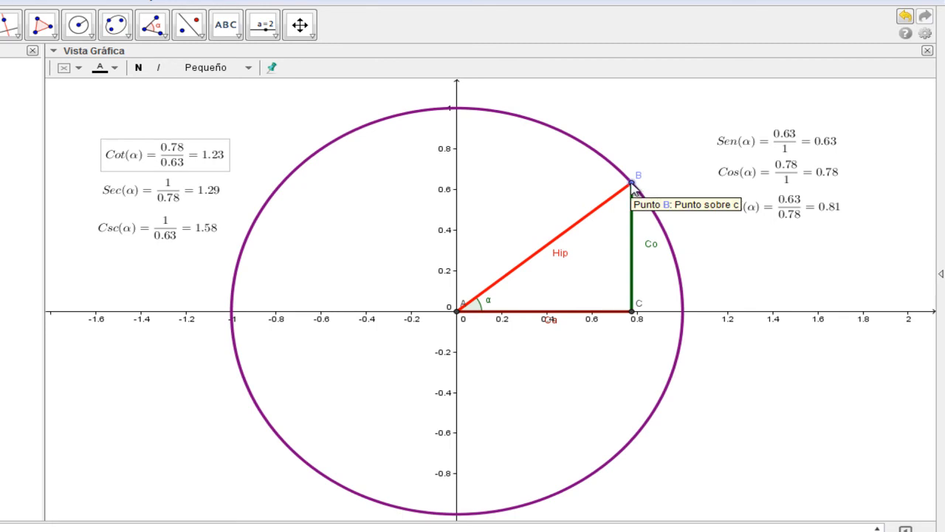
{"action": "left_click_drag", "start_coordinate": [633, 189], "coordinate": [365, 145]}
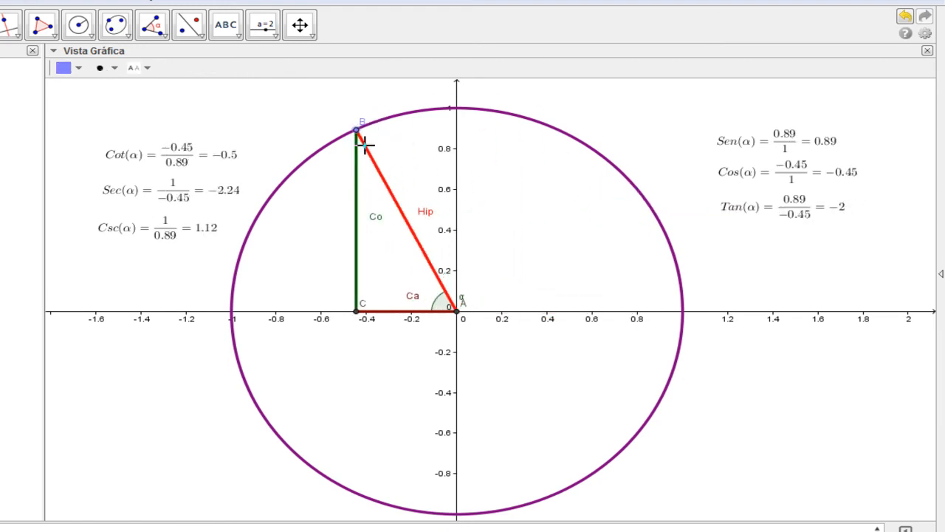